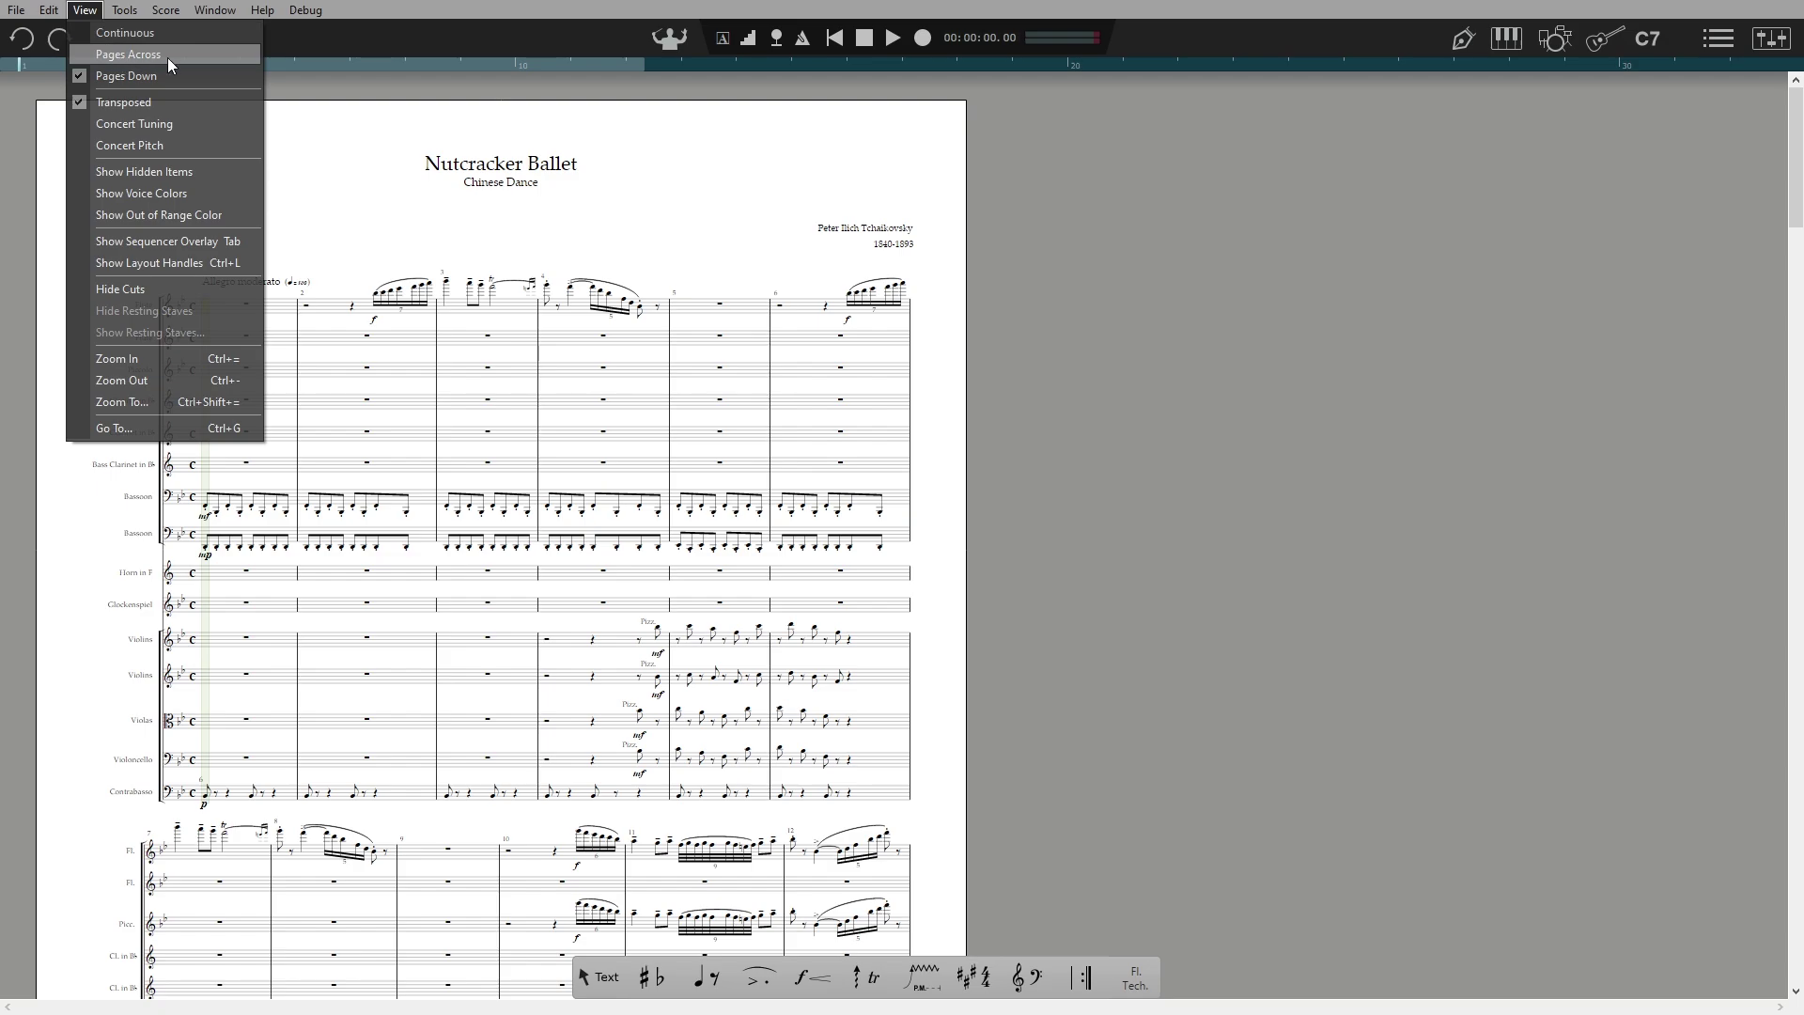
# - Lay the score pages side by side with Pages Across and scroll through them
pyautogui.click(128, 55)
pyautogui.hscroll(8, 568, 411)
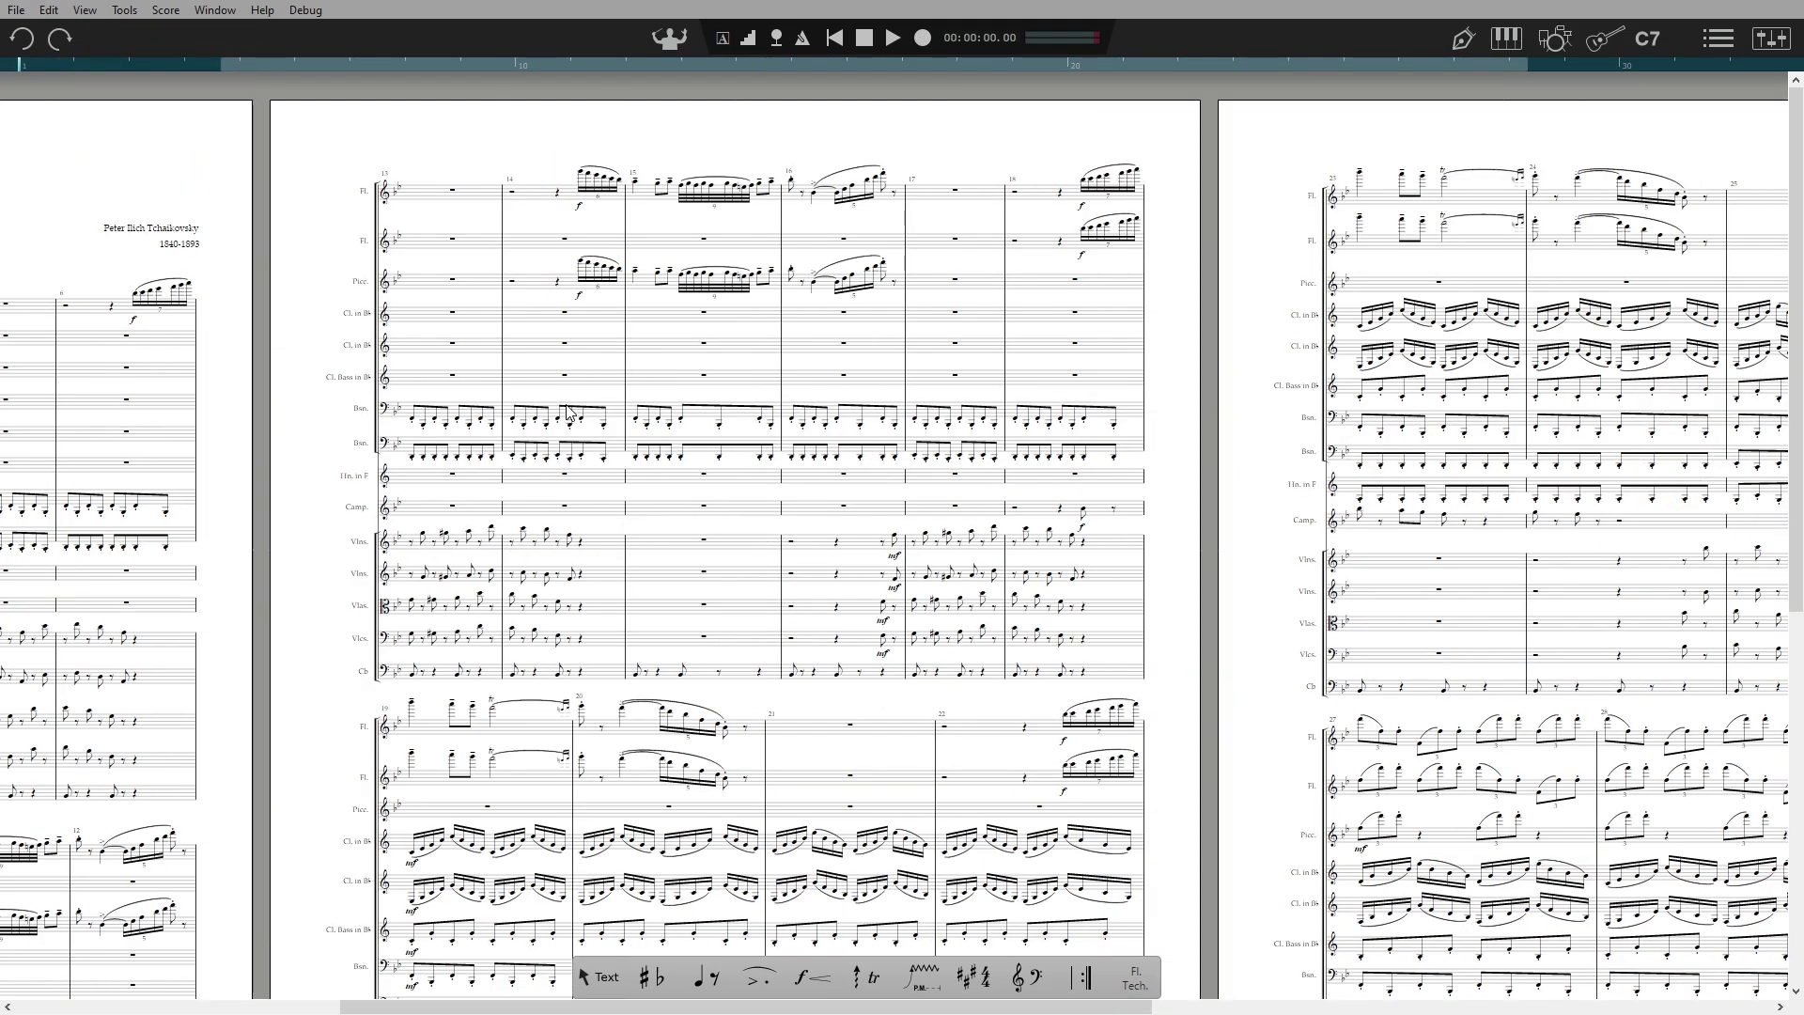
pyautogui.hscroll(4, 567, 412)
pyautogui.hscroll(-10, 568, 411)
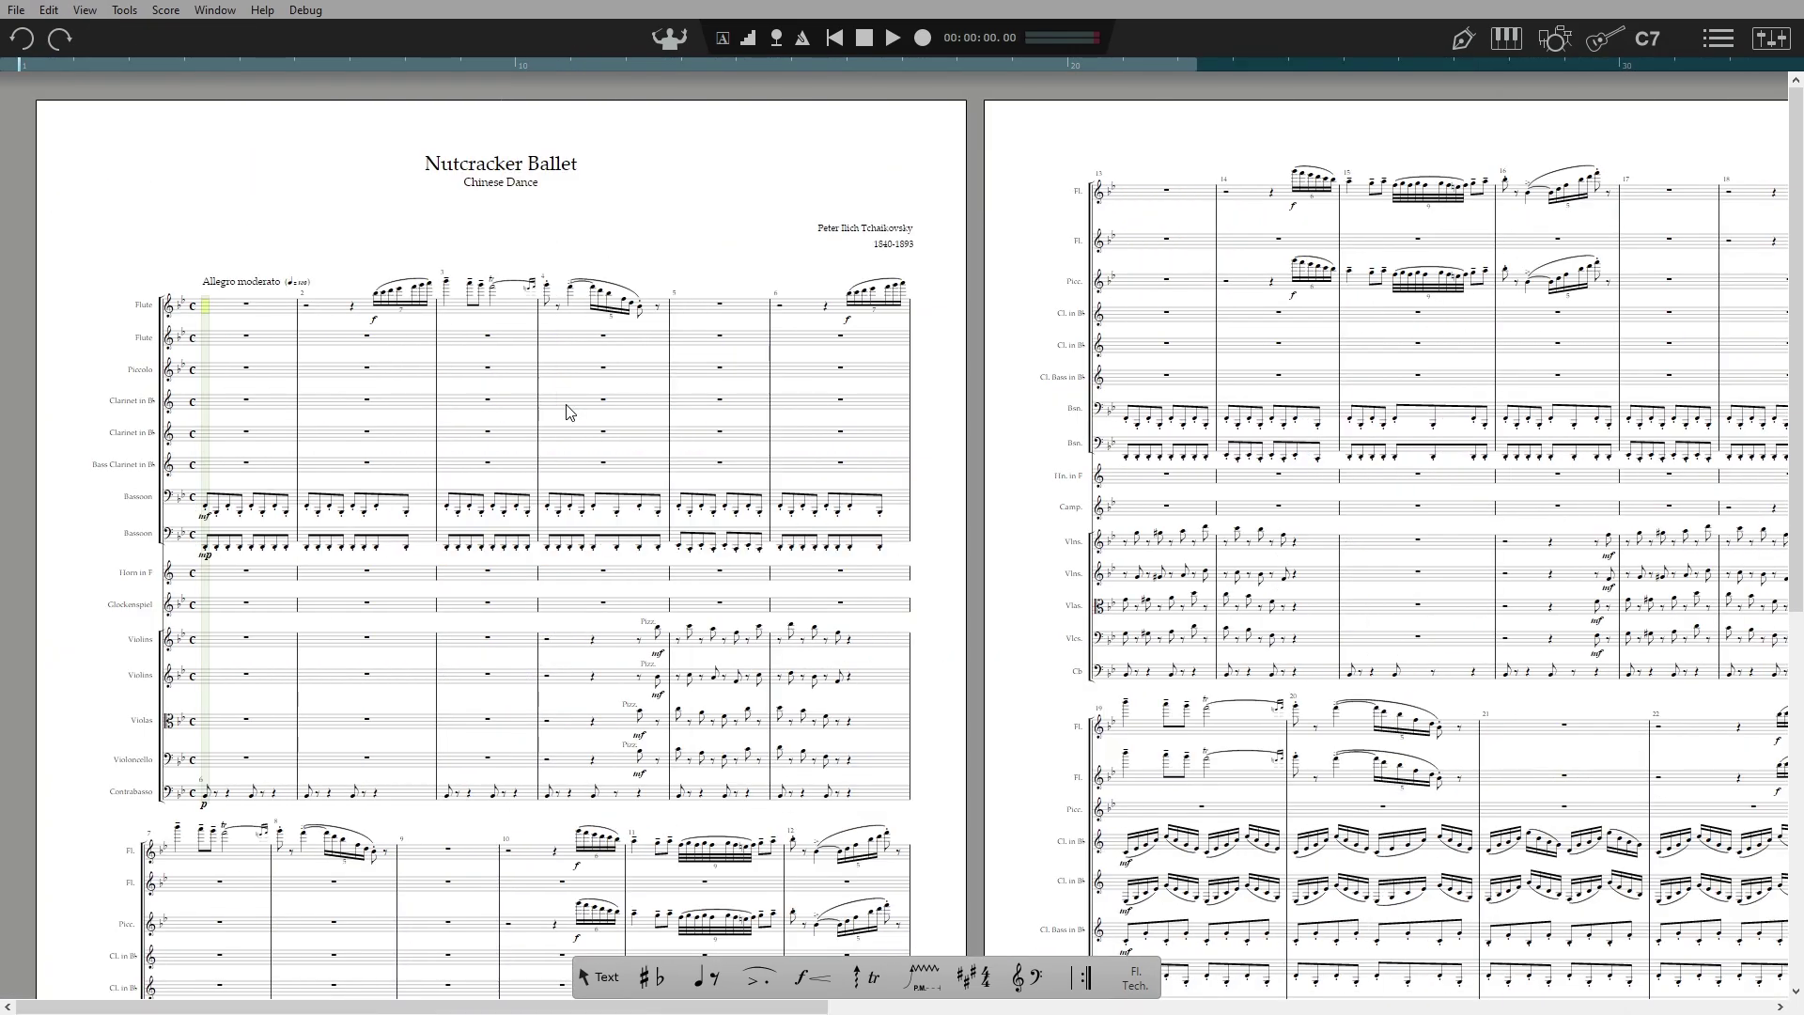
# - Switch the view to Continuous so the score runs as one long system
pyautogui.click(85, 10)
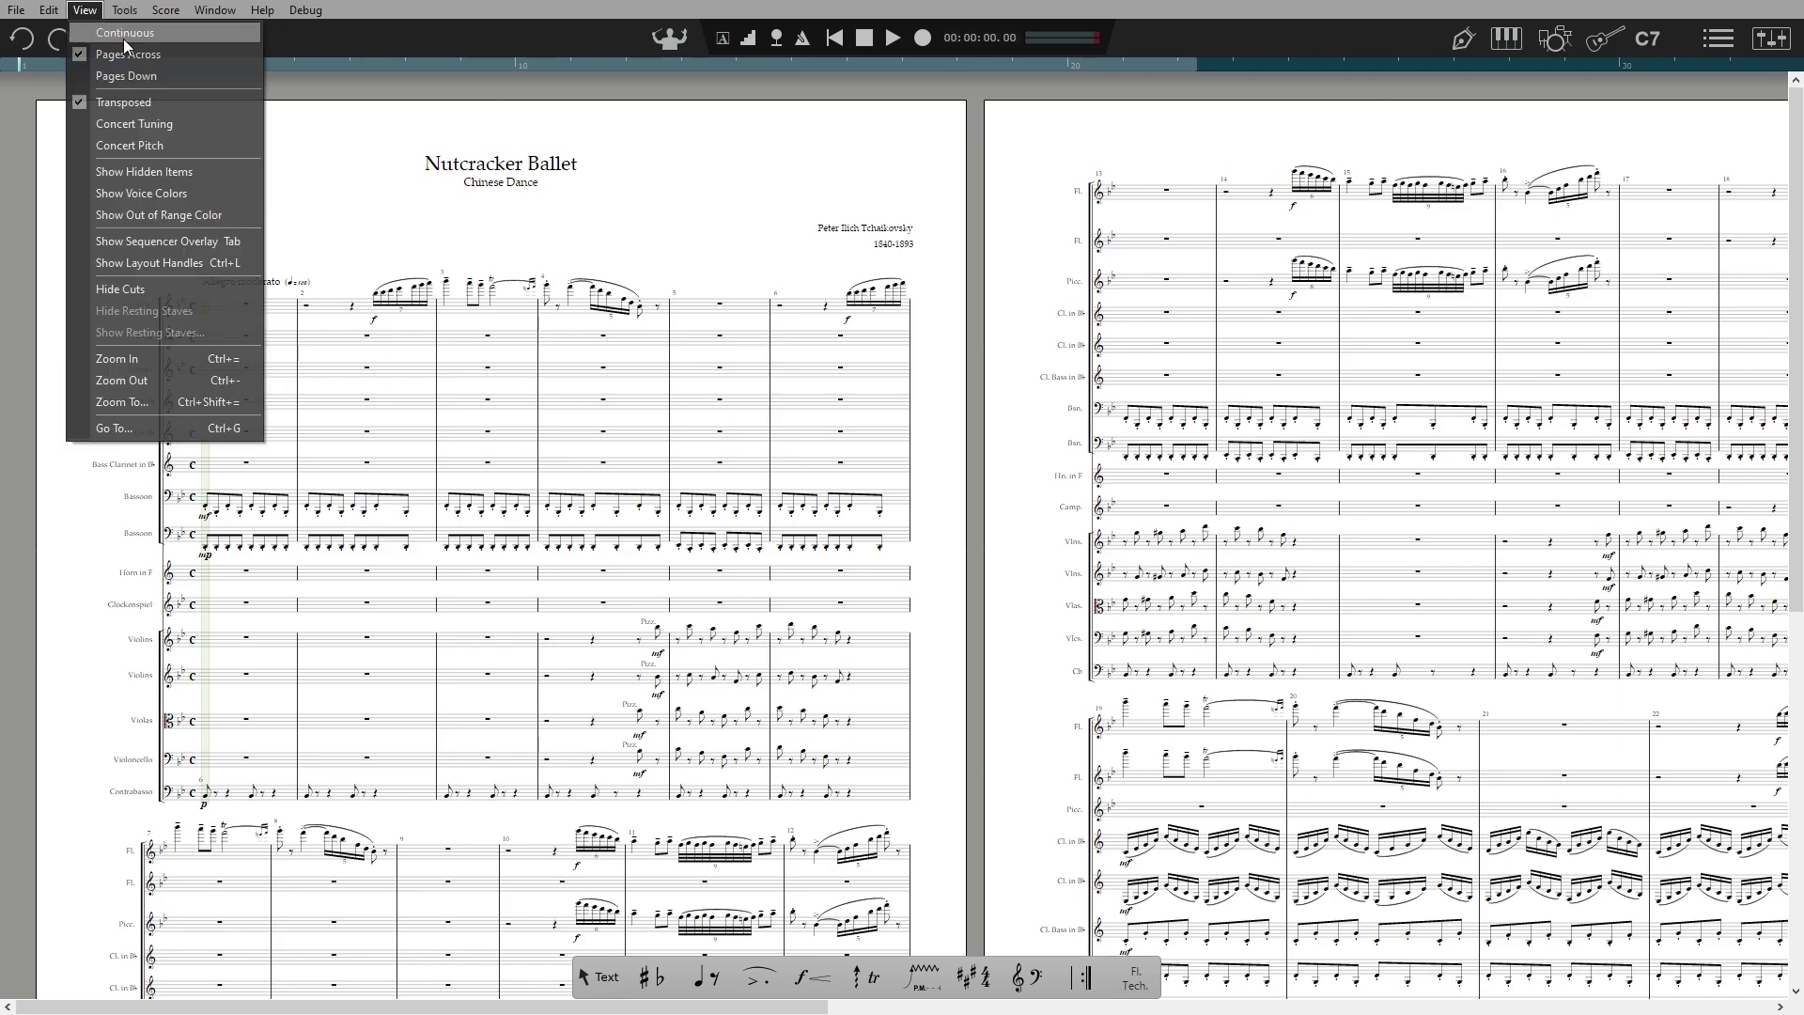
pyautogui.click(124, 32)
pyautogui.hscroll(5, 291, 437)
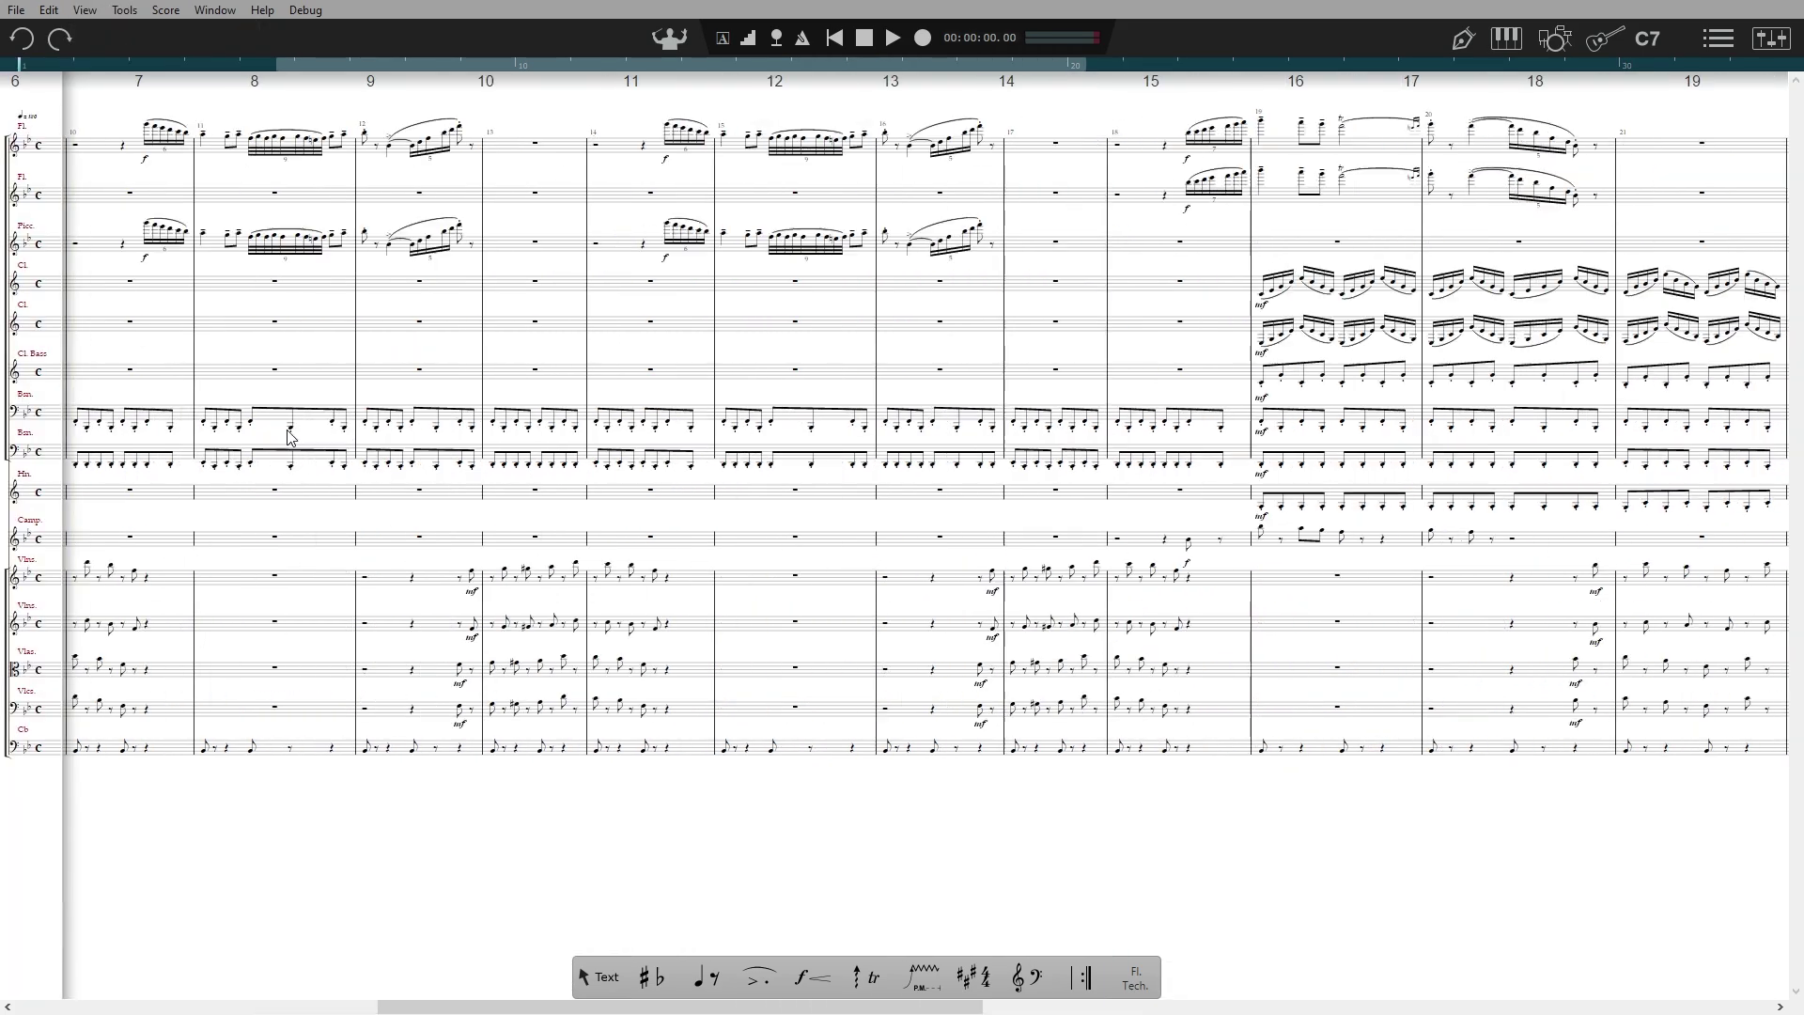
# - Zoom in on the score and switch it to Concert Tuning
pyautogui.hscroll(5, 291, 437)
pyautogui.scroll(2, 291, 437)
pyautogui.click(85, 10)
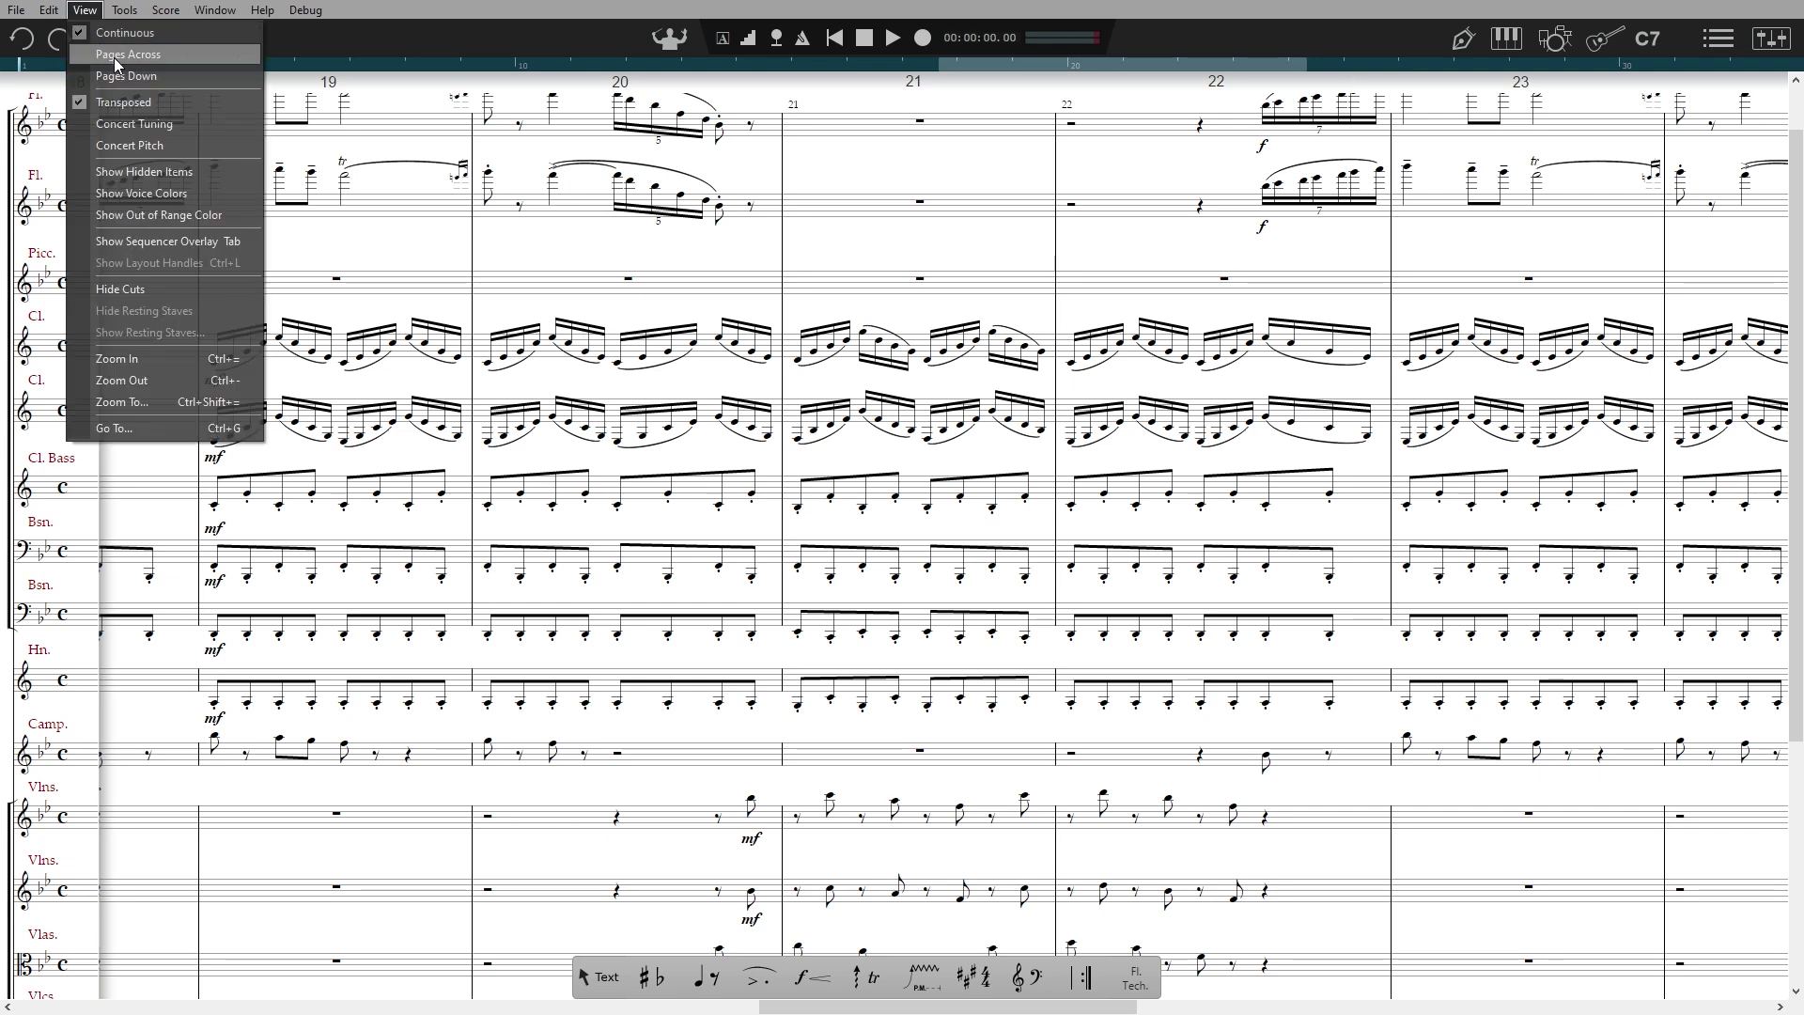
pyautogui.click(185, 126)
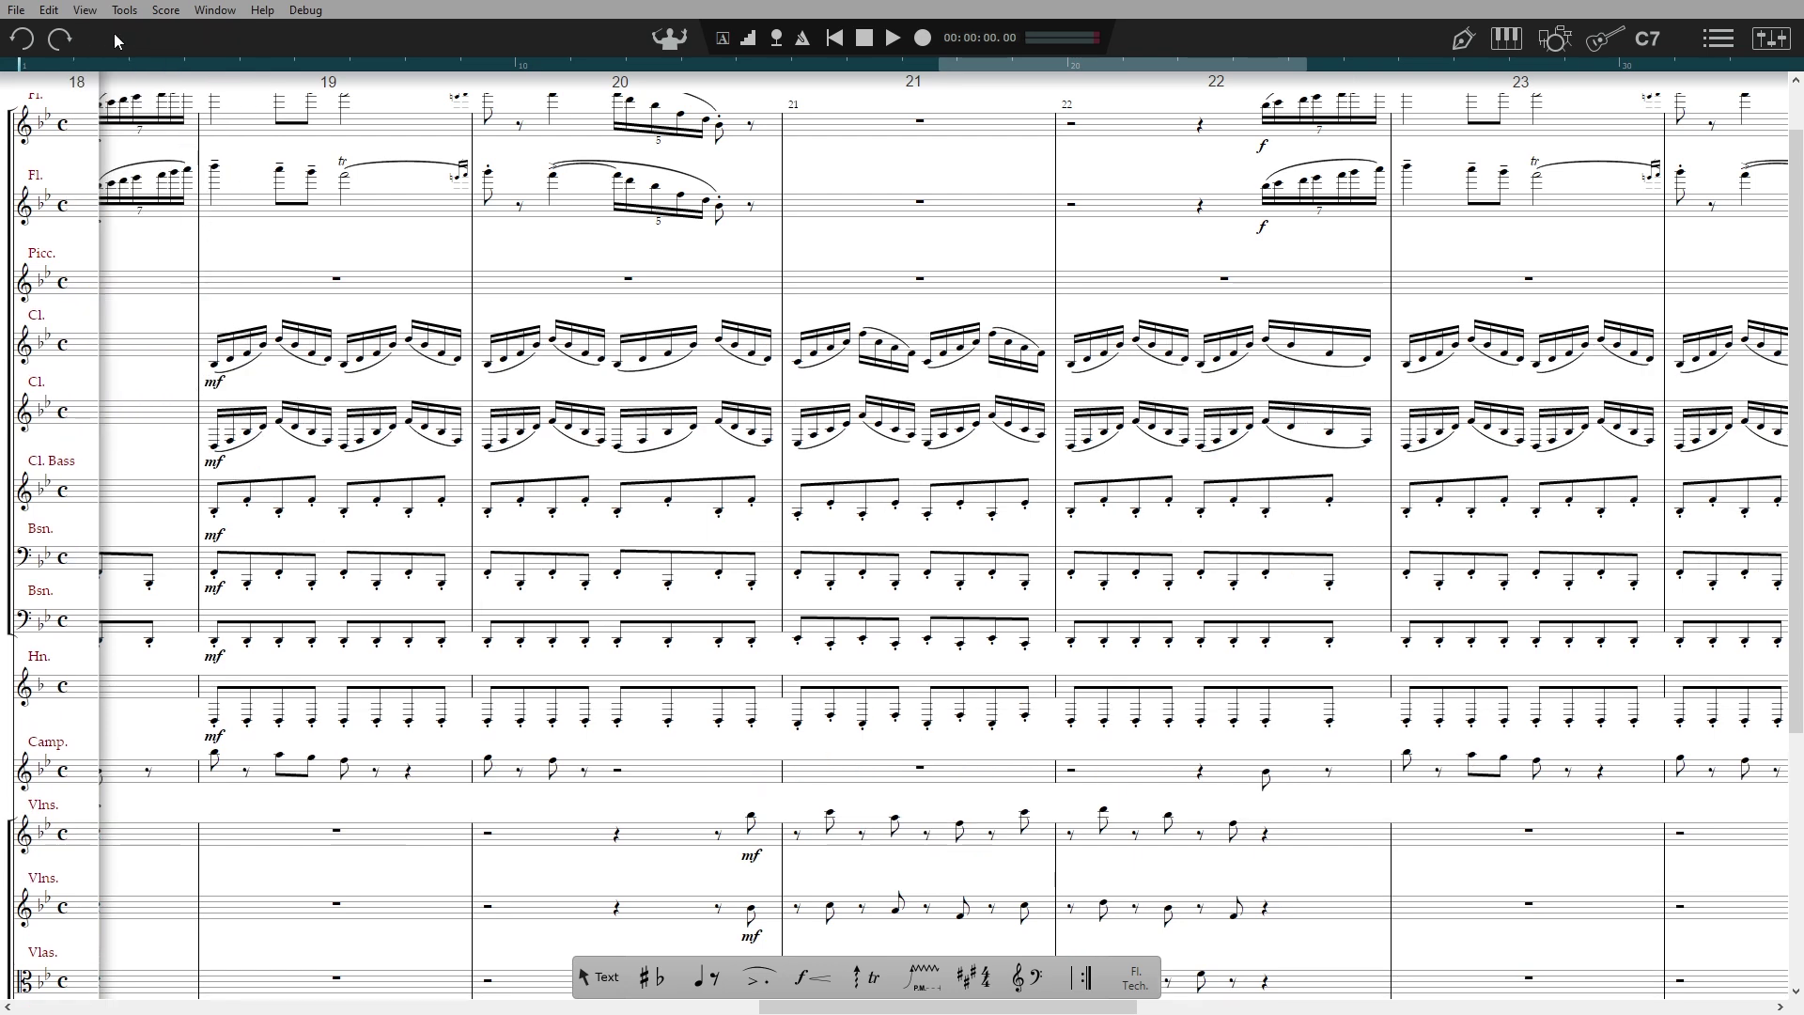
# - Toggle the Transposed display, then show the score at Concert Pitch
pyautogui.click(85, 11)
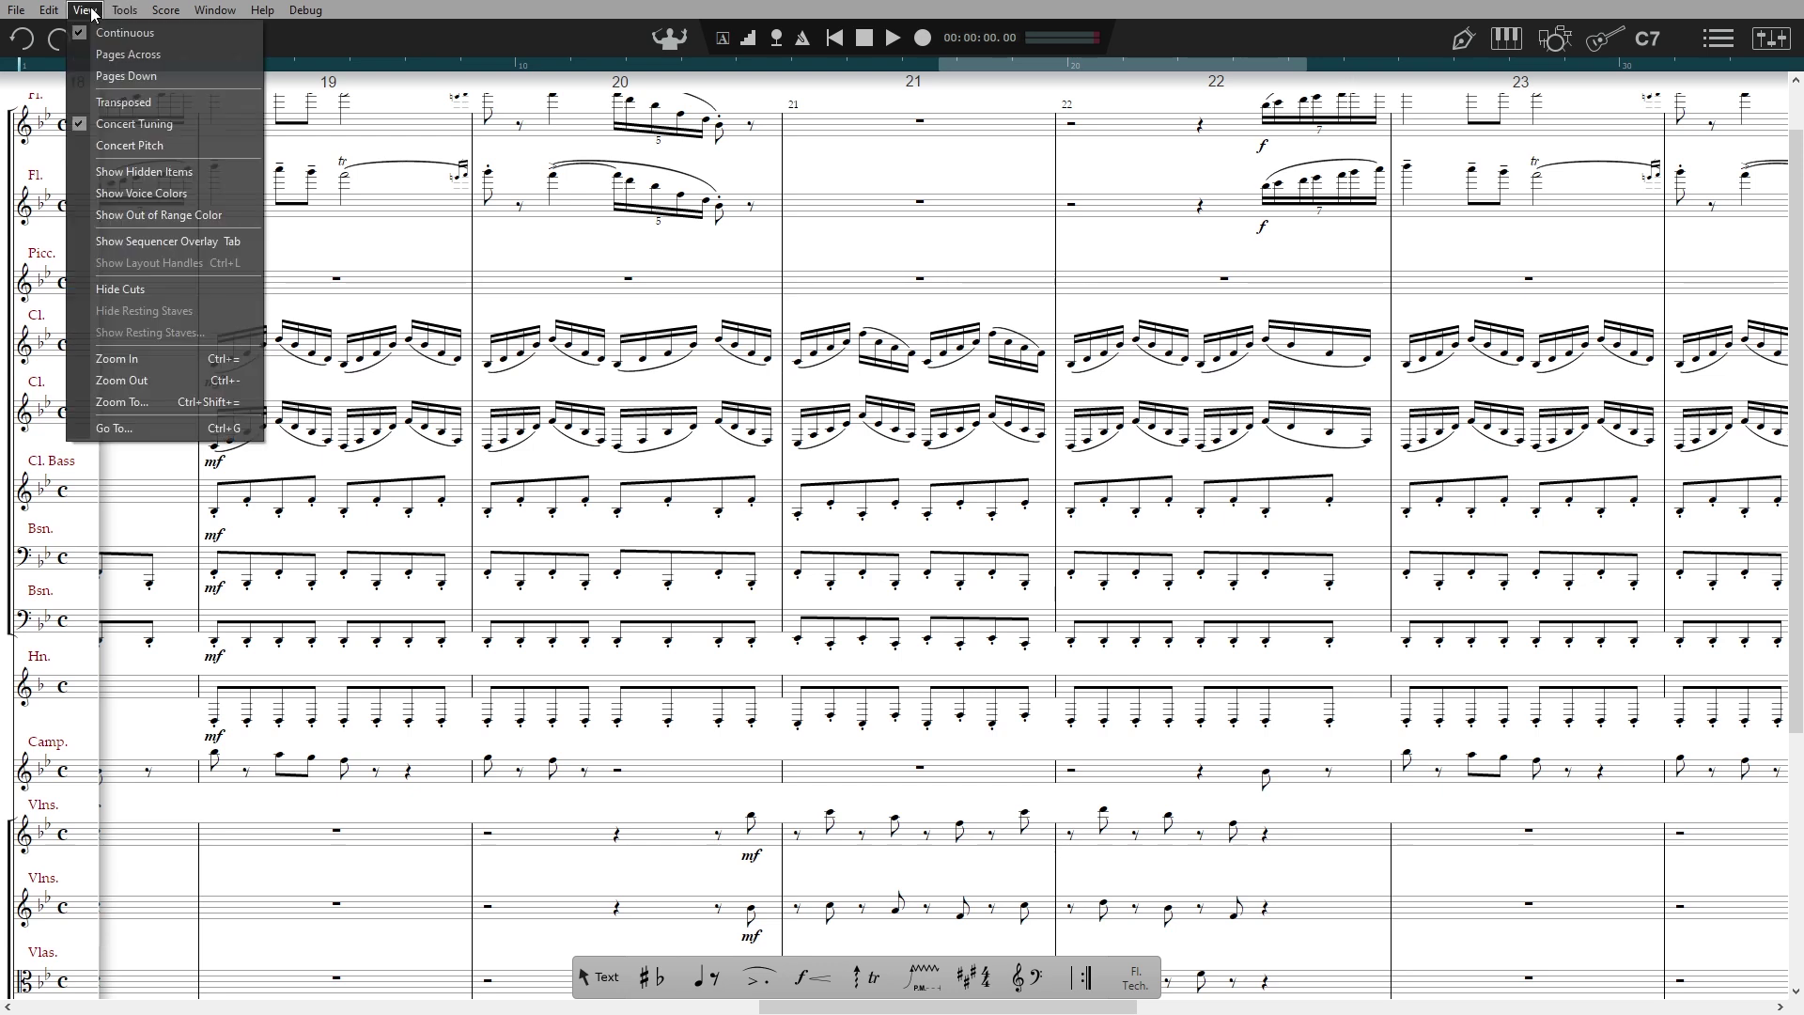
pyautogui.click(156, 103)
pyautogui.click(85, 10)
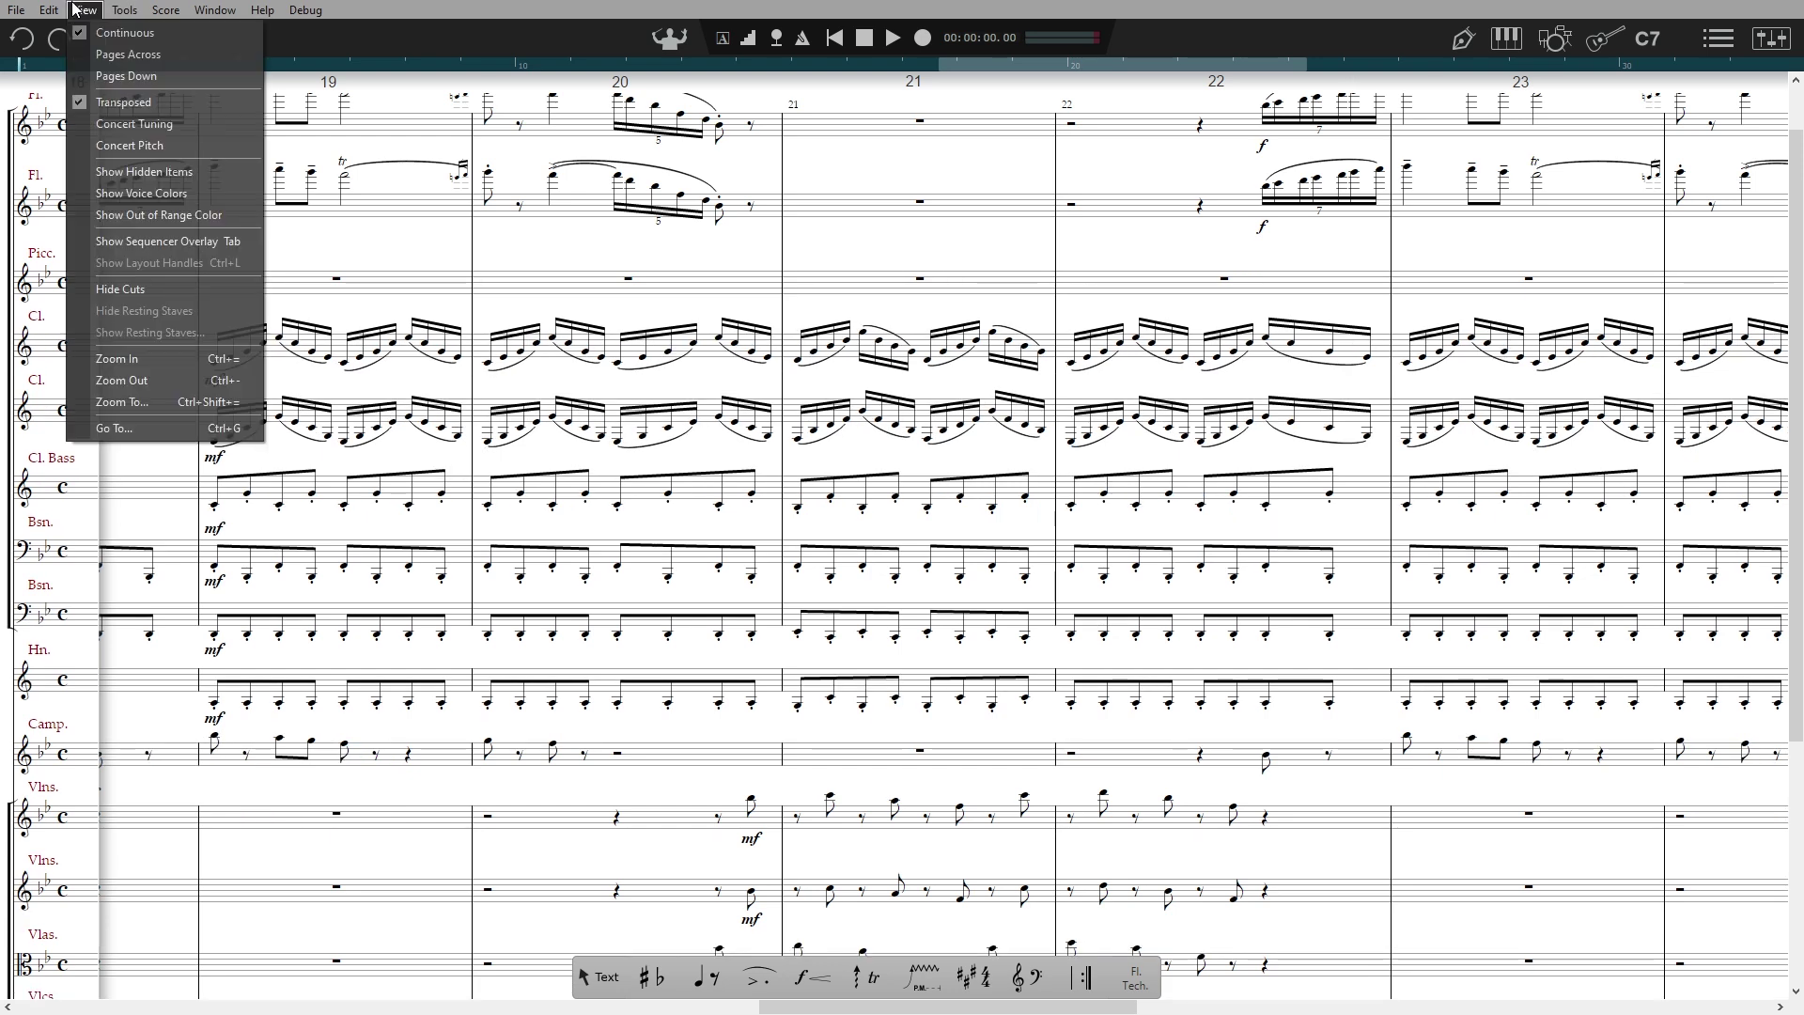
pyautogui.click(155, 146)
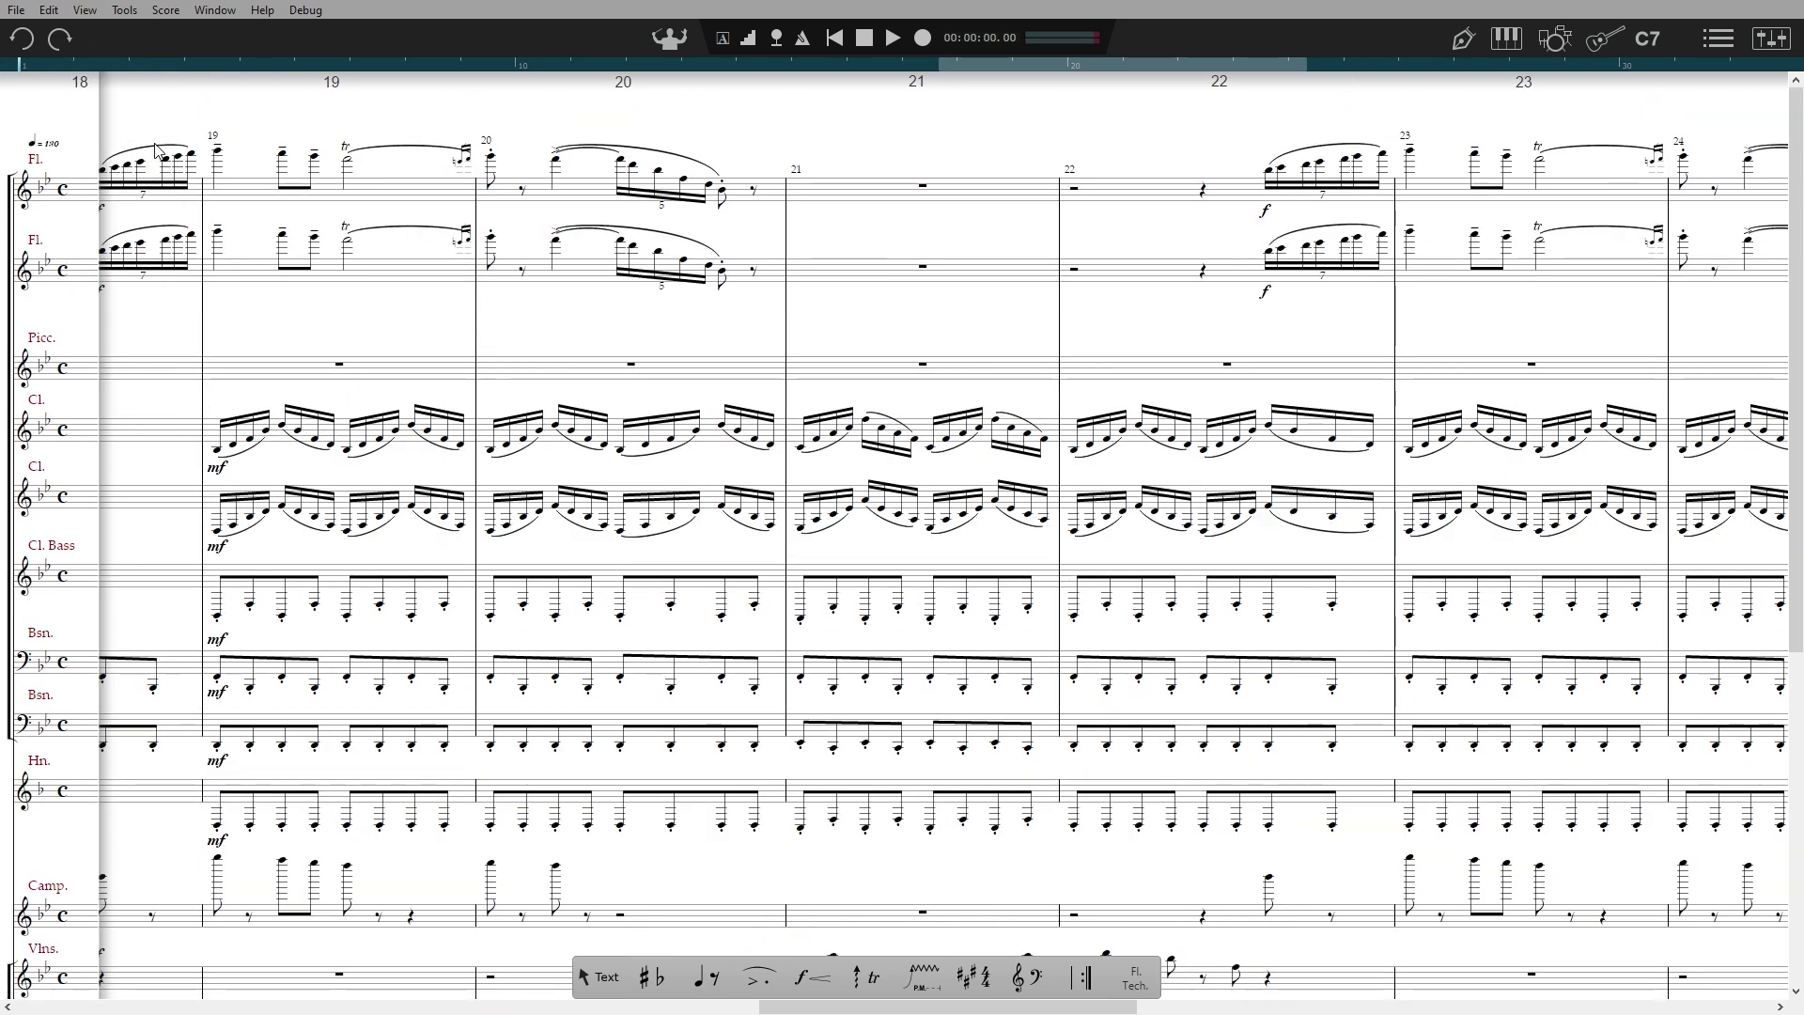
# - Return the score display to Concert Tuning
pyautogui.scroll(-2, 157, 150)
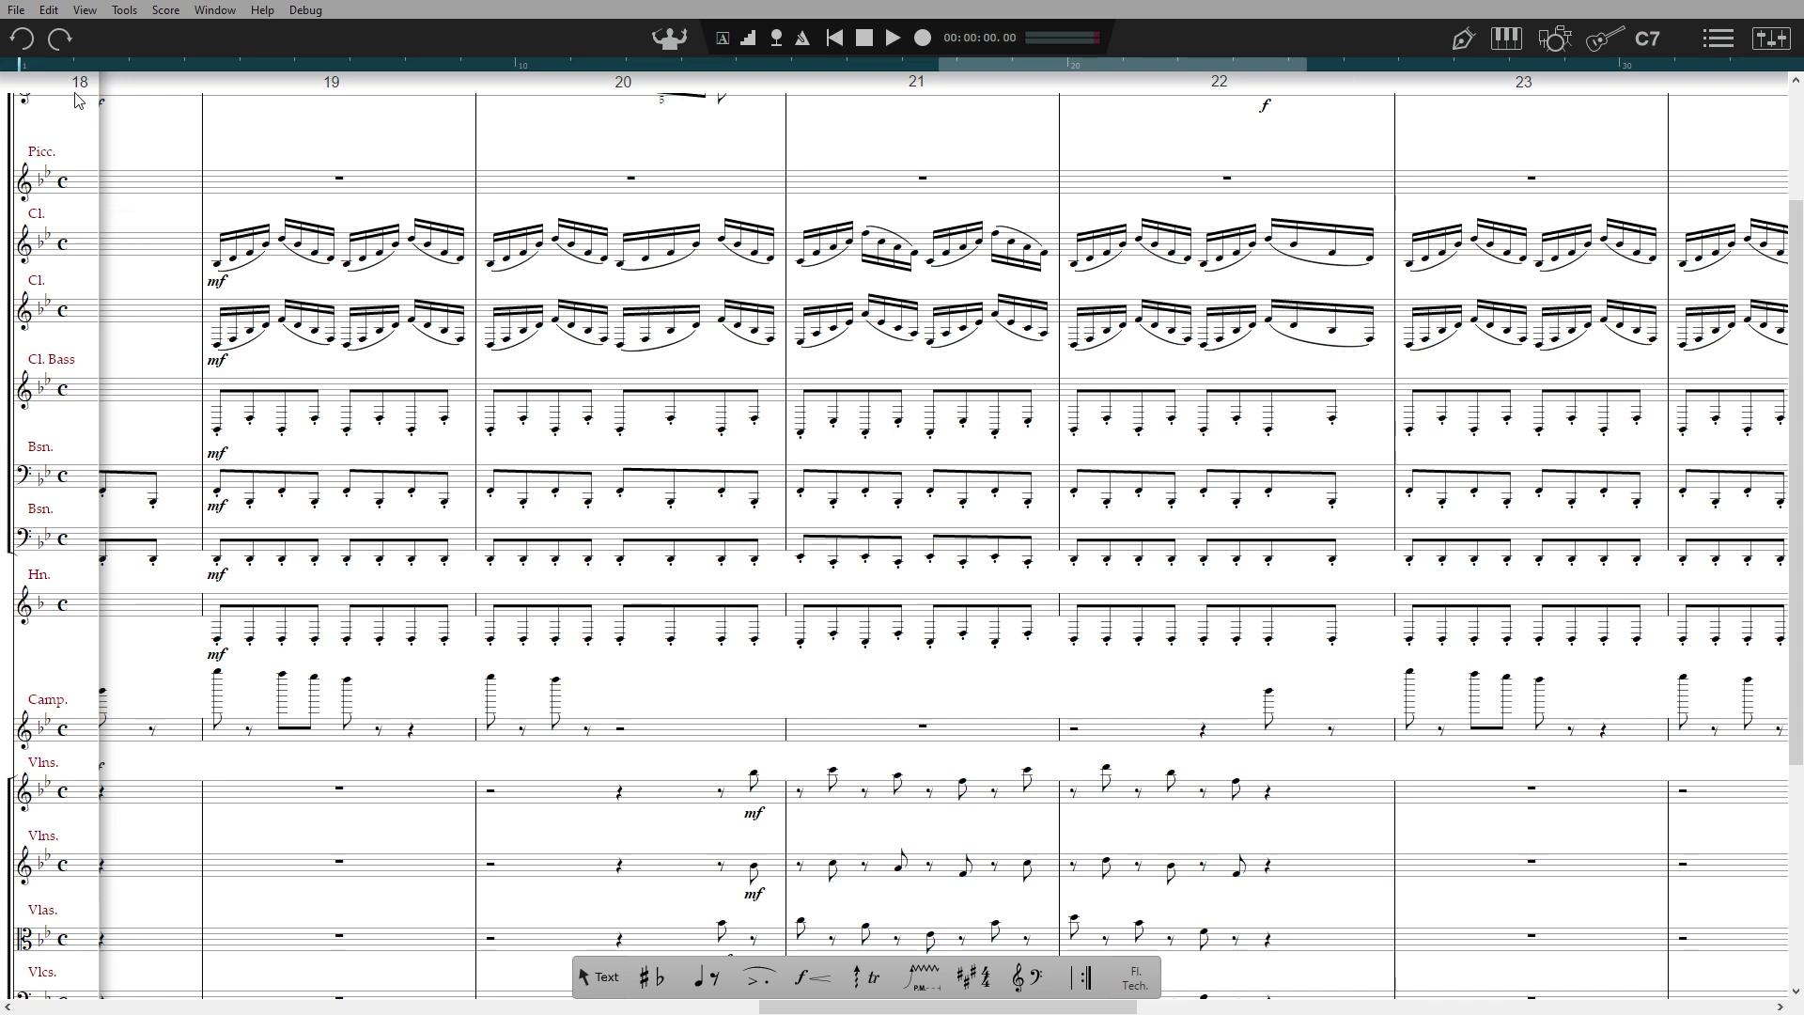
pyautogui.click(85, 10)
pyautogui.click(142, 124)
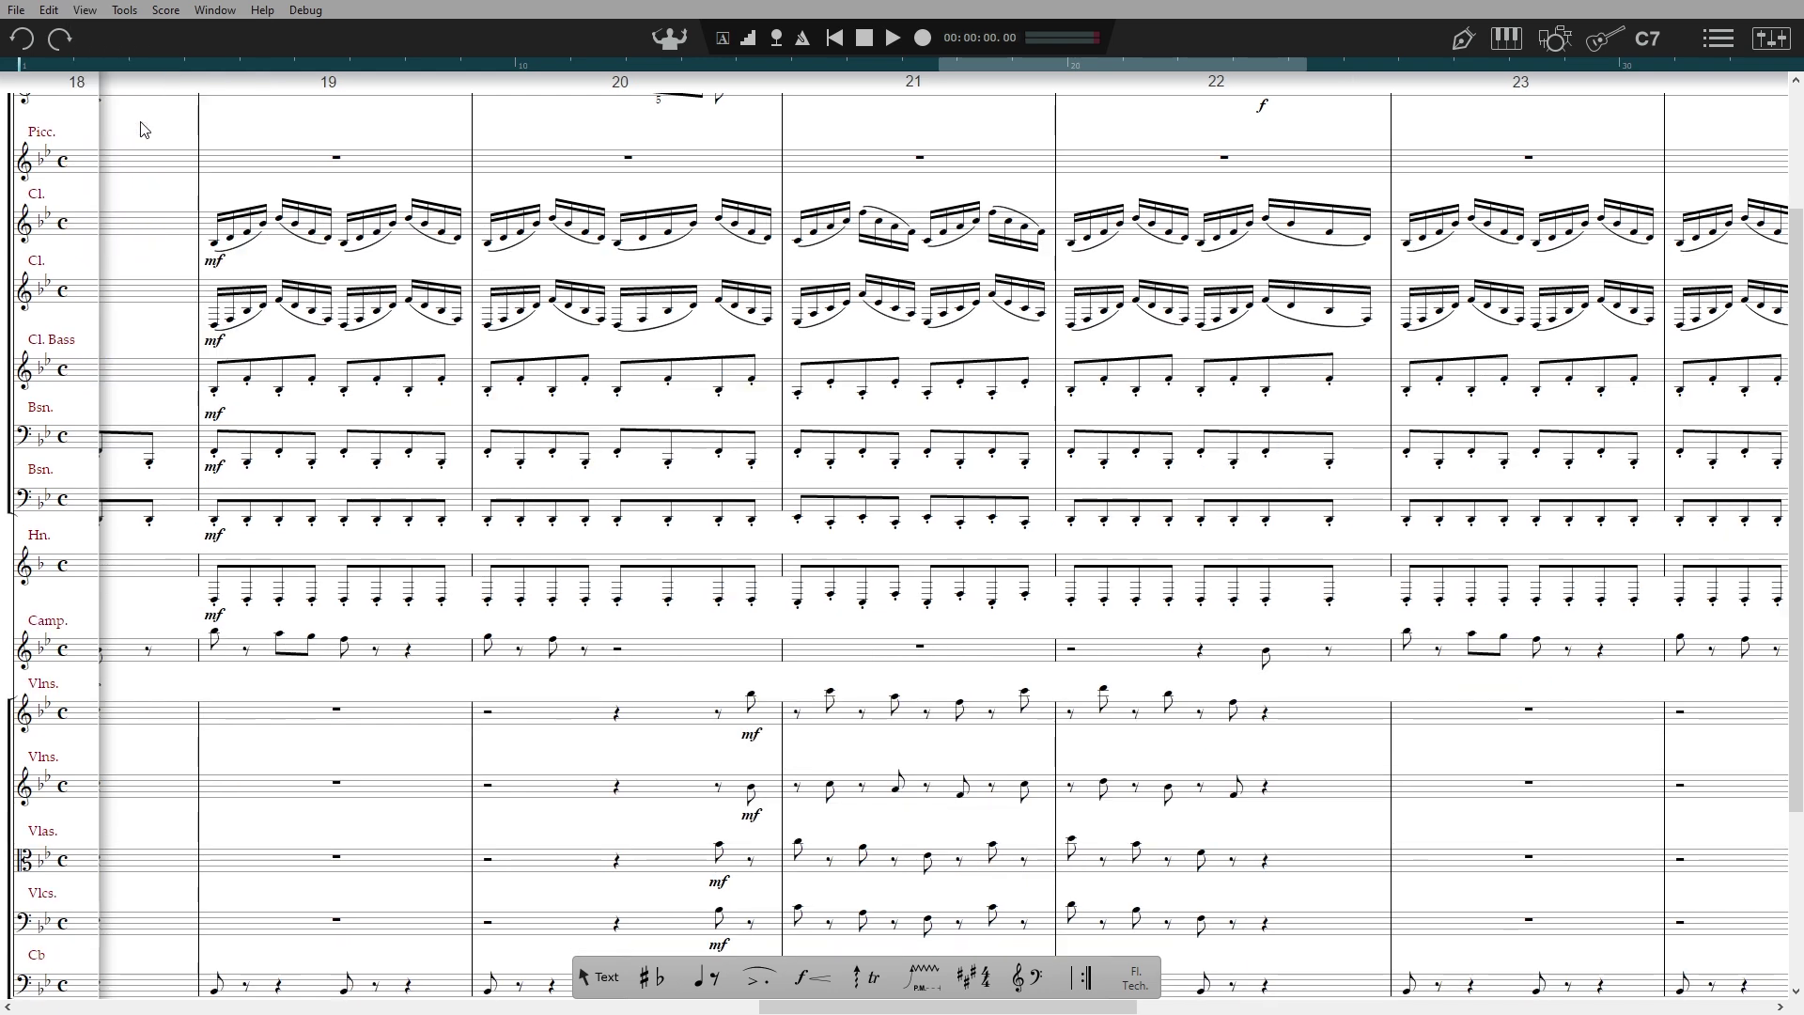
# - Show the Clarinet dynamic part, then return to the Full Score
pyautogui.click(166, 10)
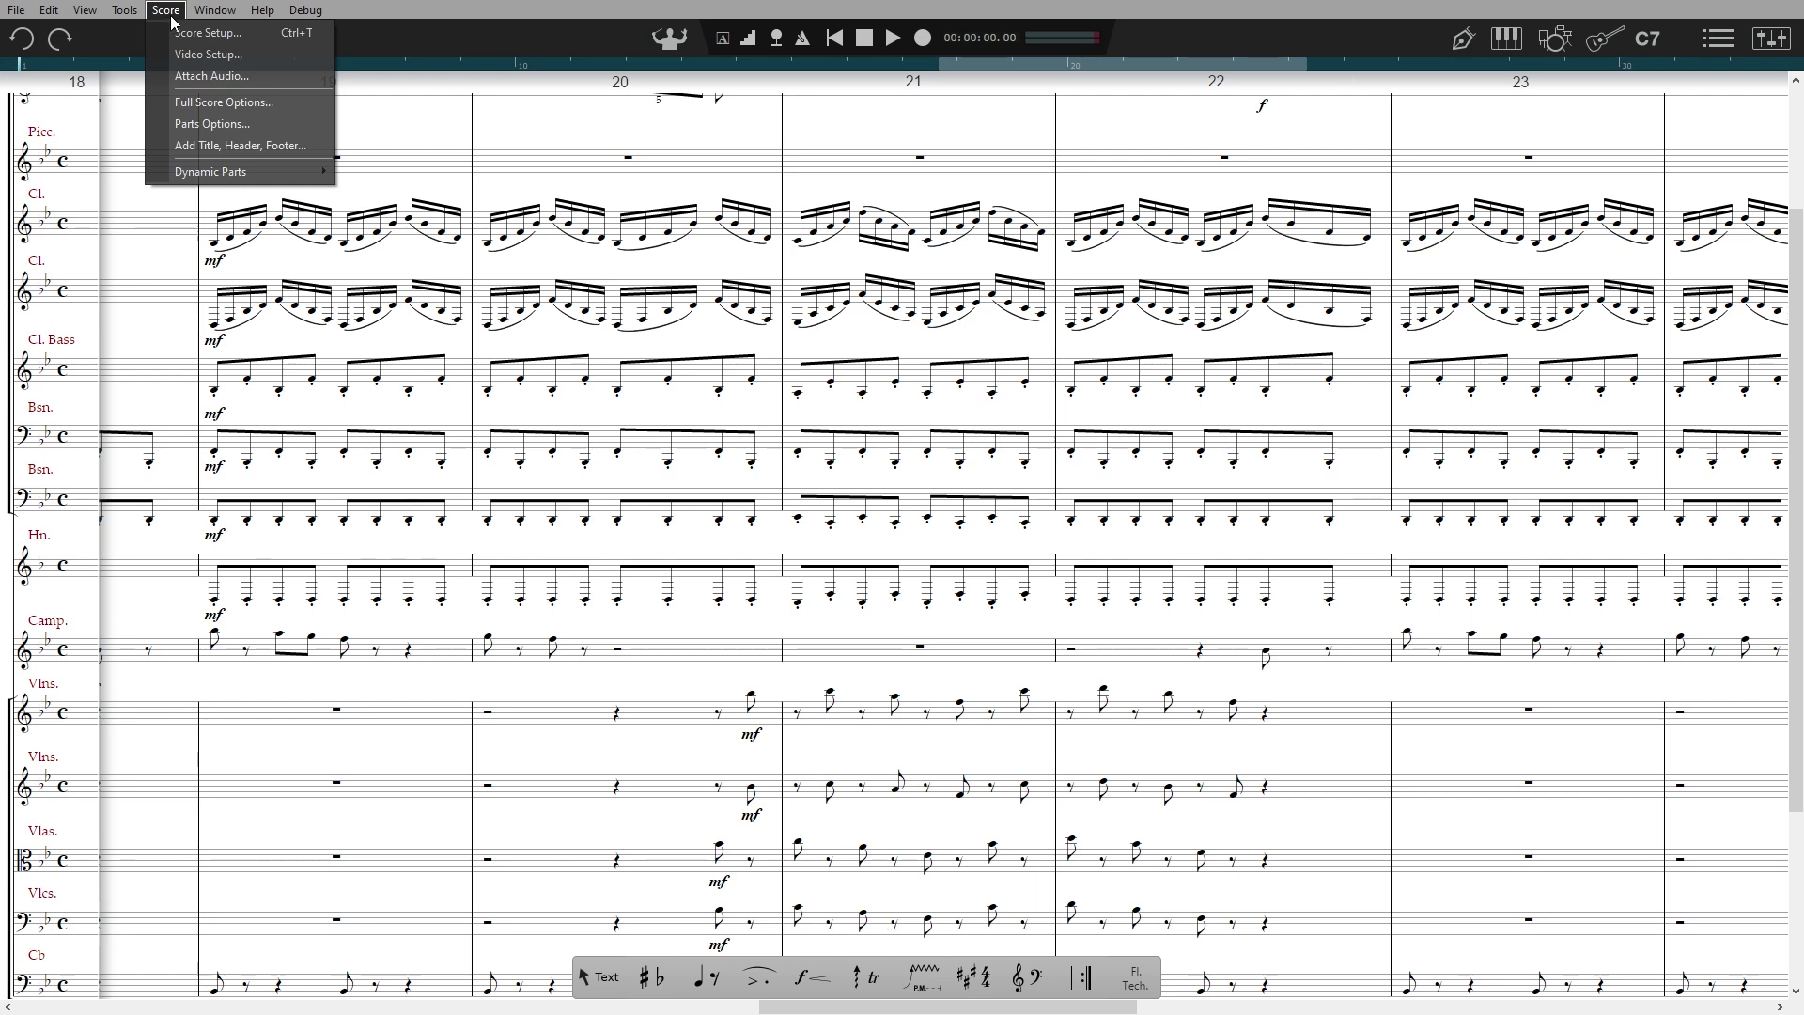
pyautogui.moveTo(305, 173)
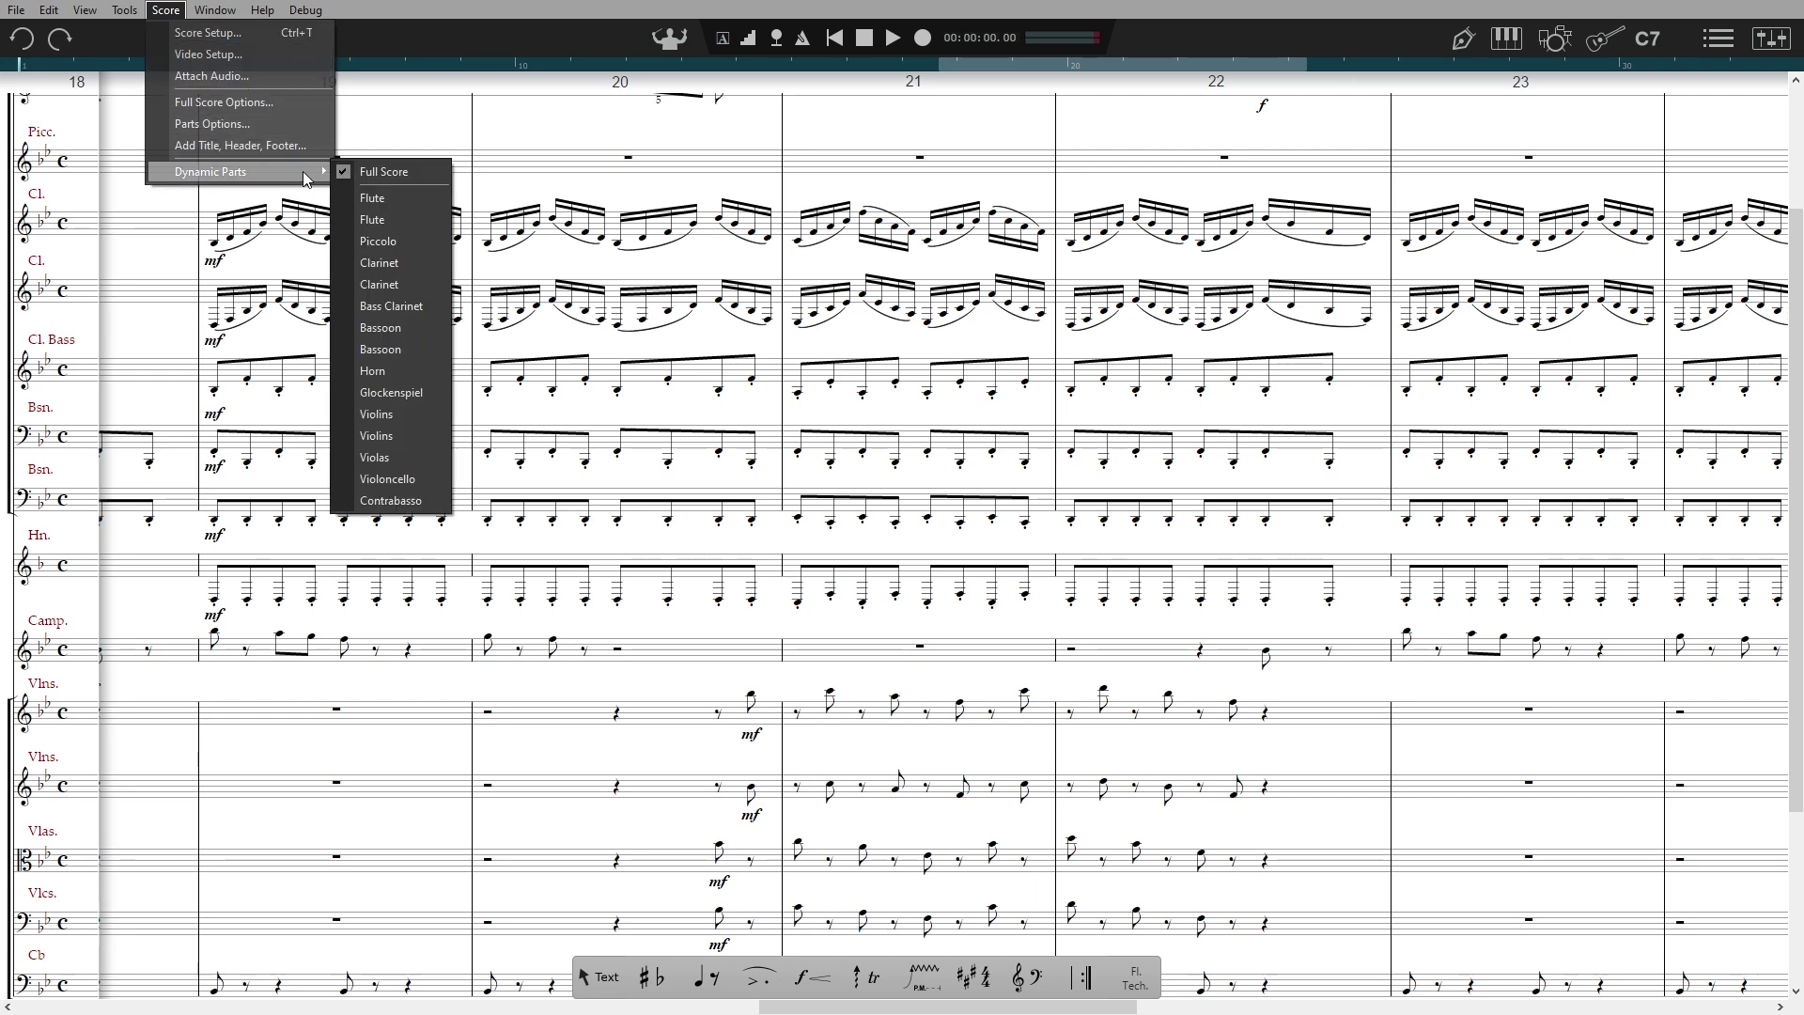
pyautogui.click(412, 268)
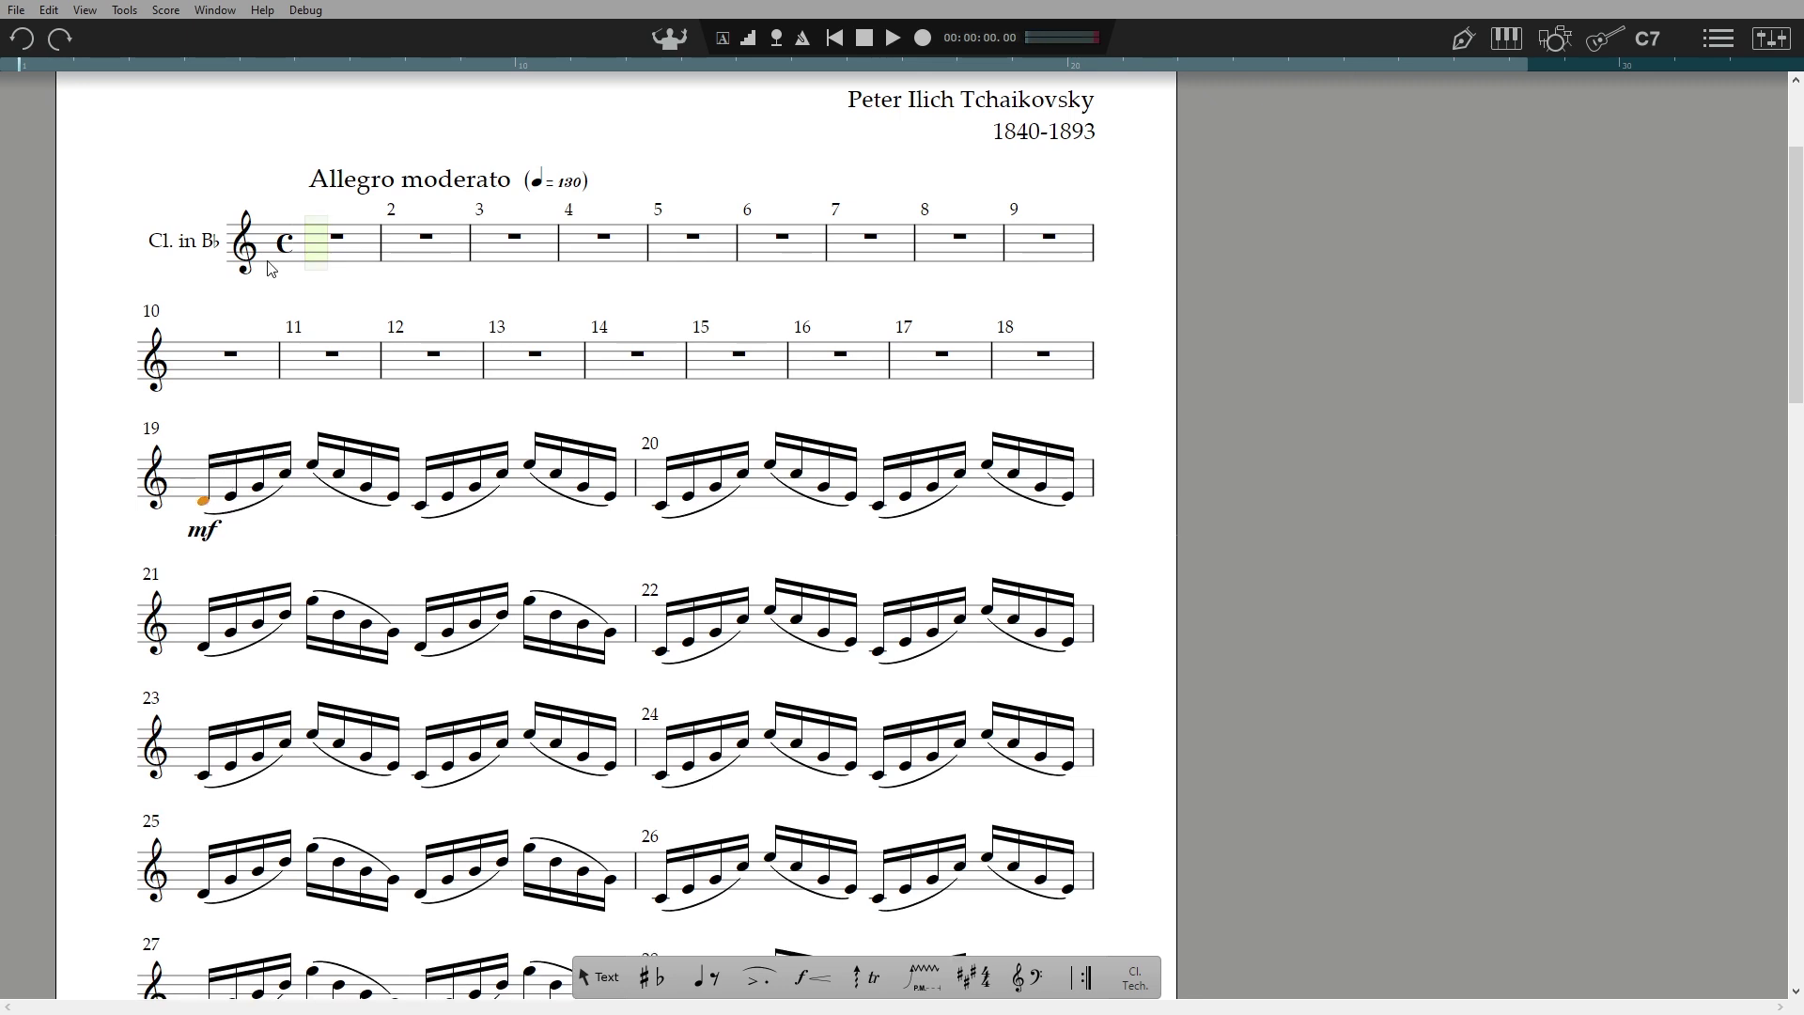
pyautogui.click(159, 11)
pyautogui.moveTo(284, 167)
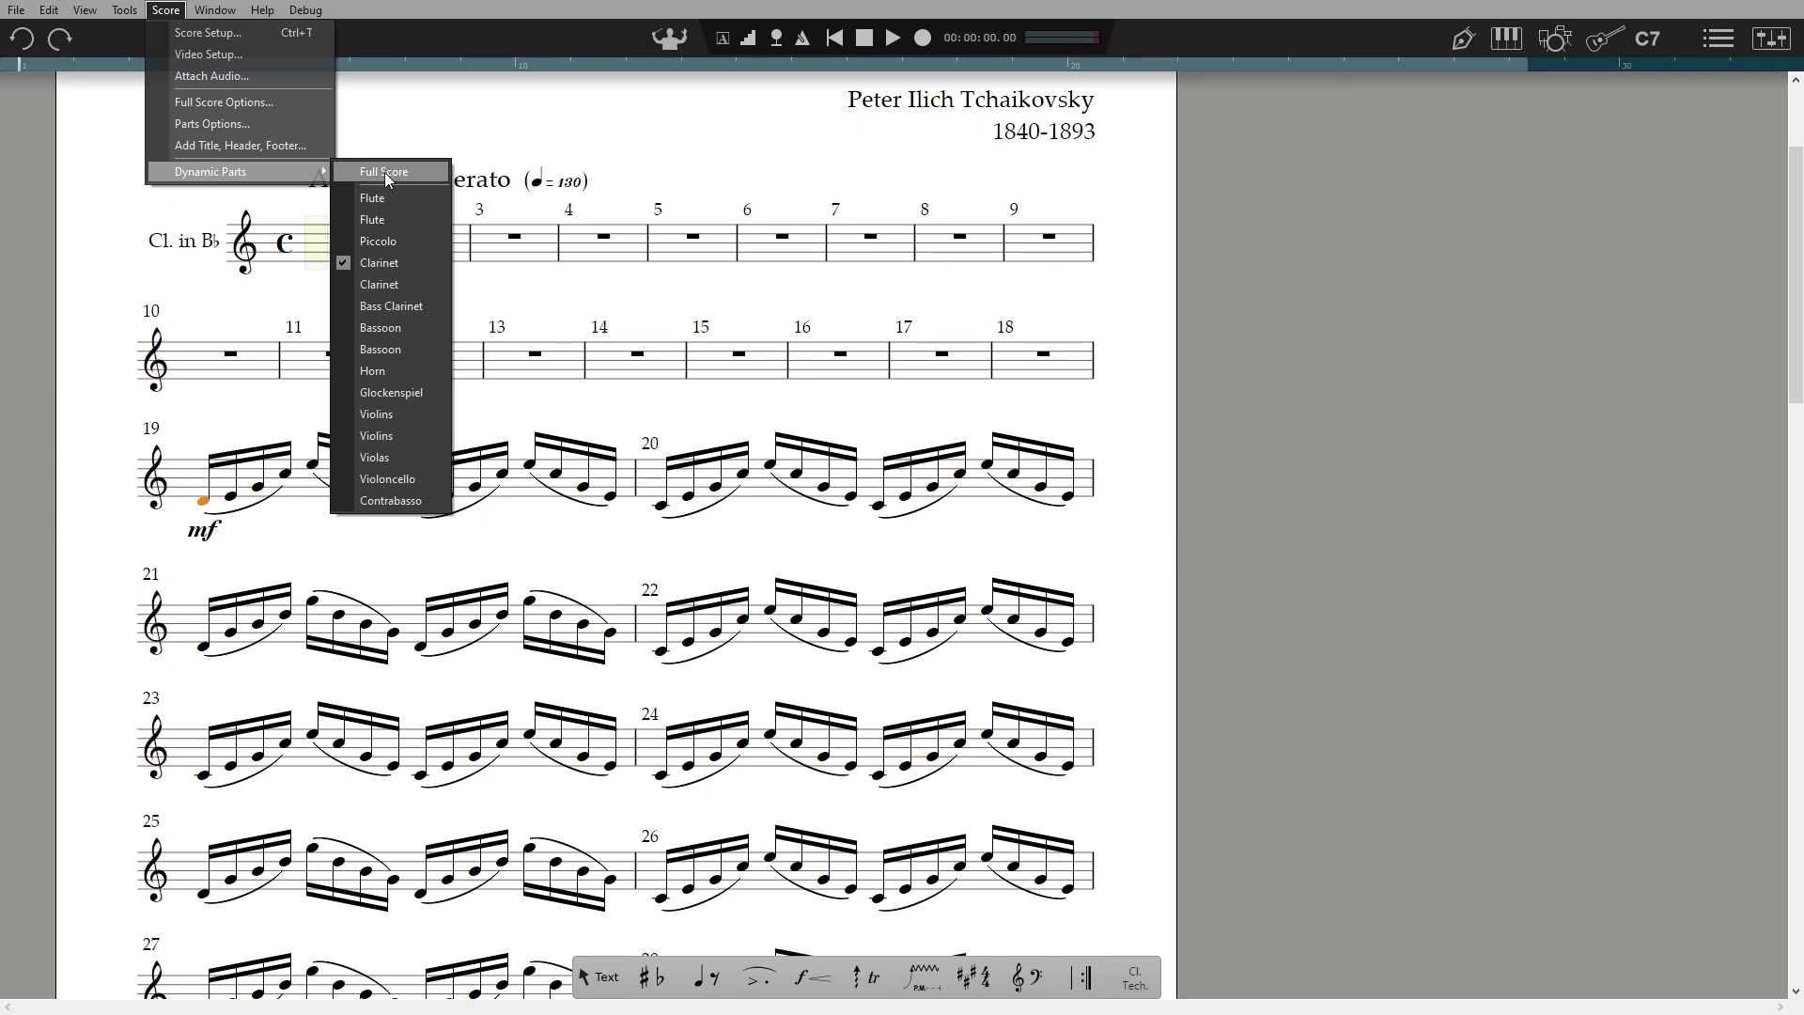
pyautogui.click(385, 172)
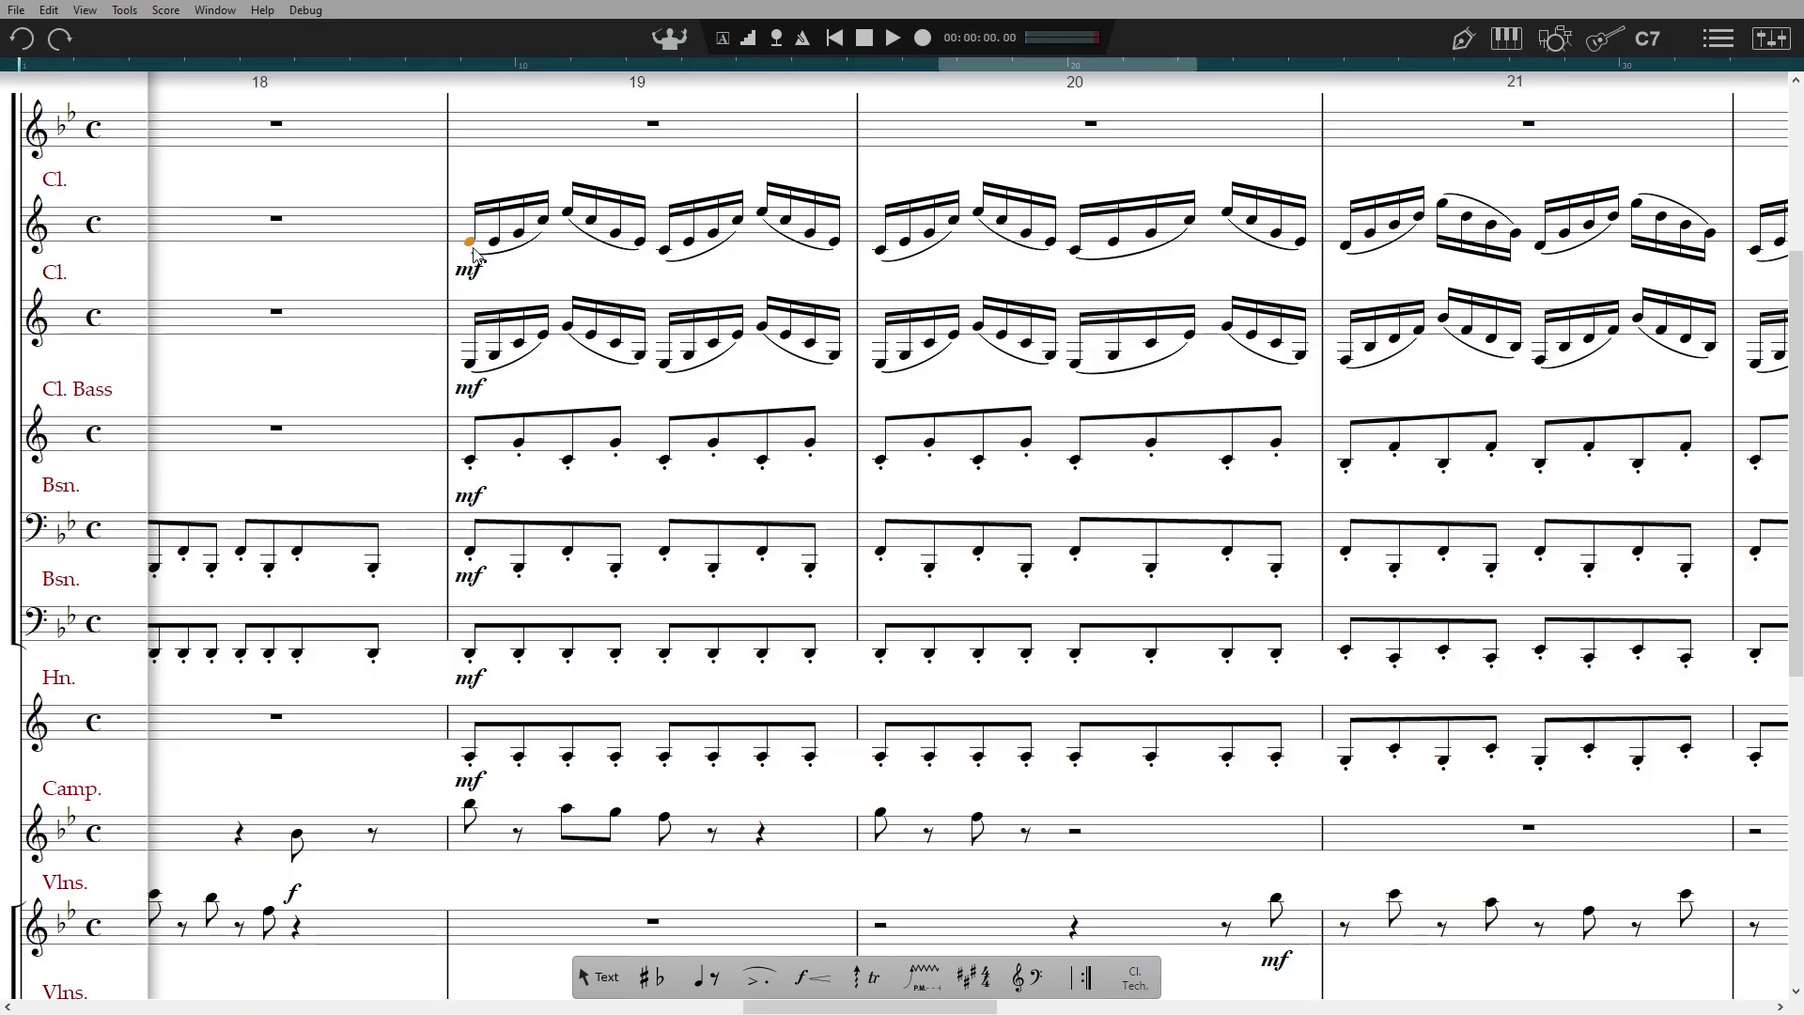
# - Switch back to the Clarinet in B♭ dynamic part on its own
pyautogui.click(165, 10)
pyautogui.moveTo(291, 172)
pyautogui.click(440, 264)
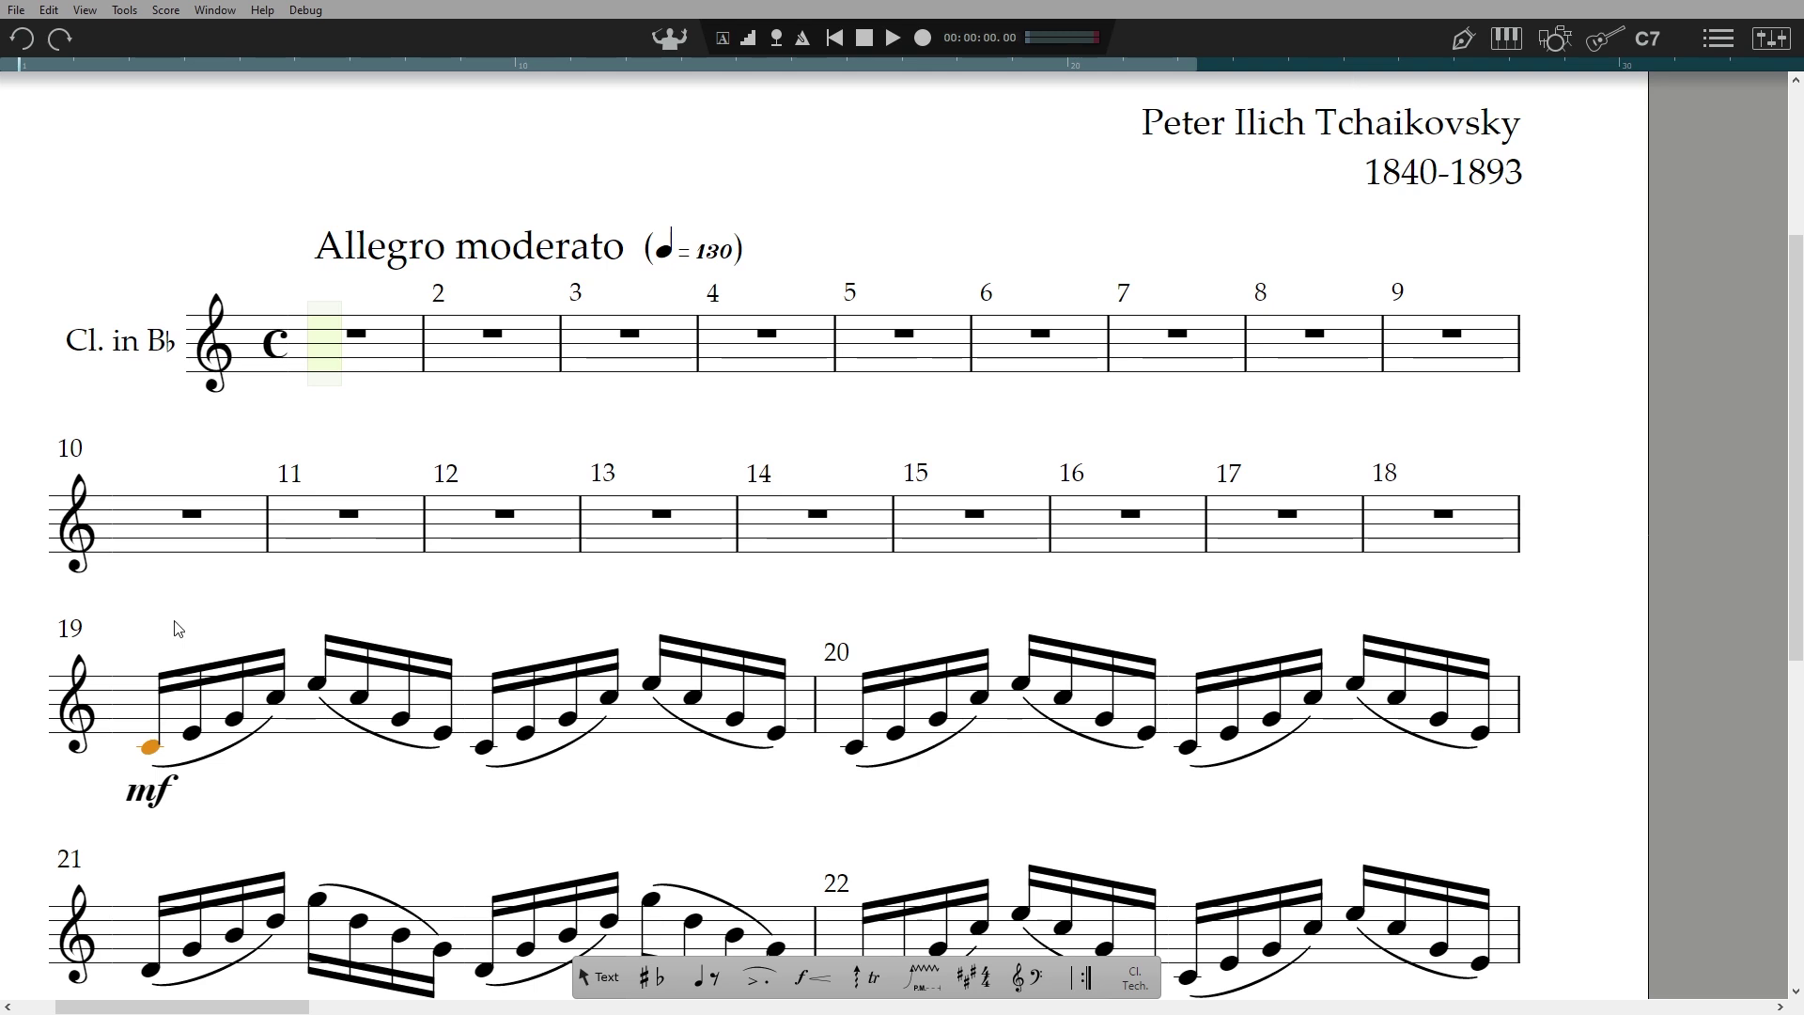
pyautogui.click(166, 10)
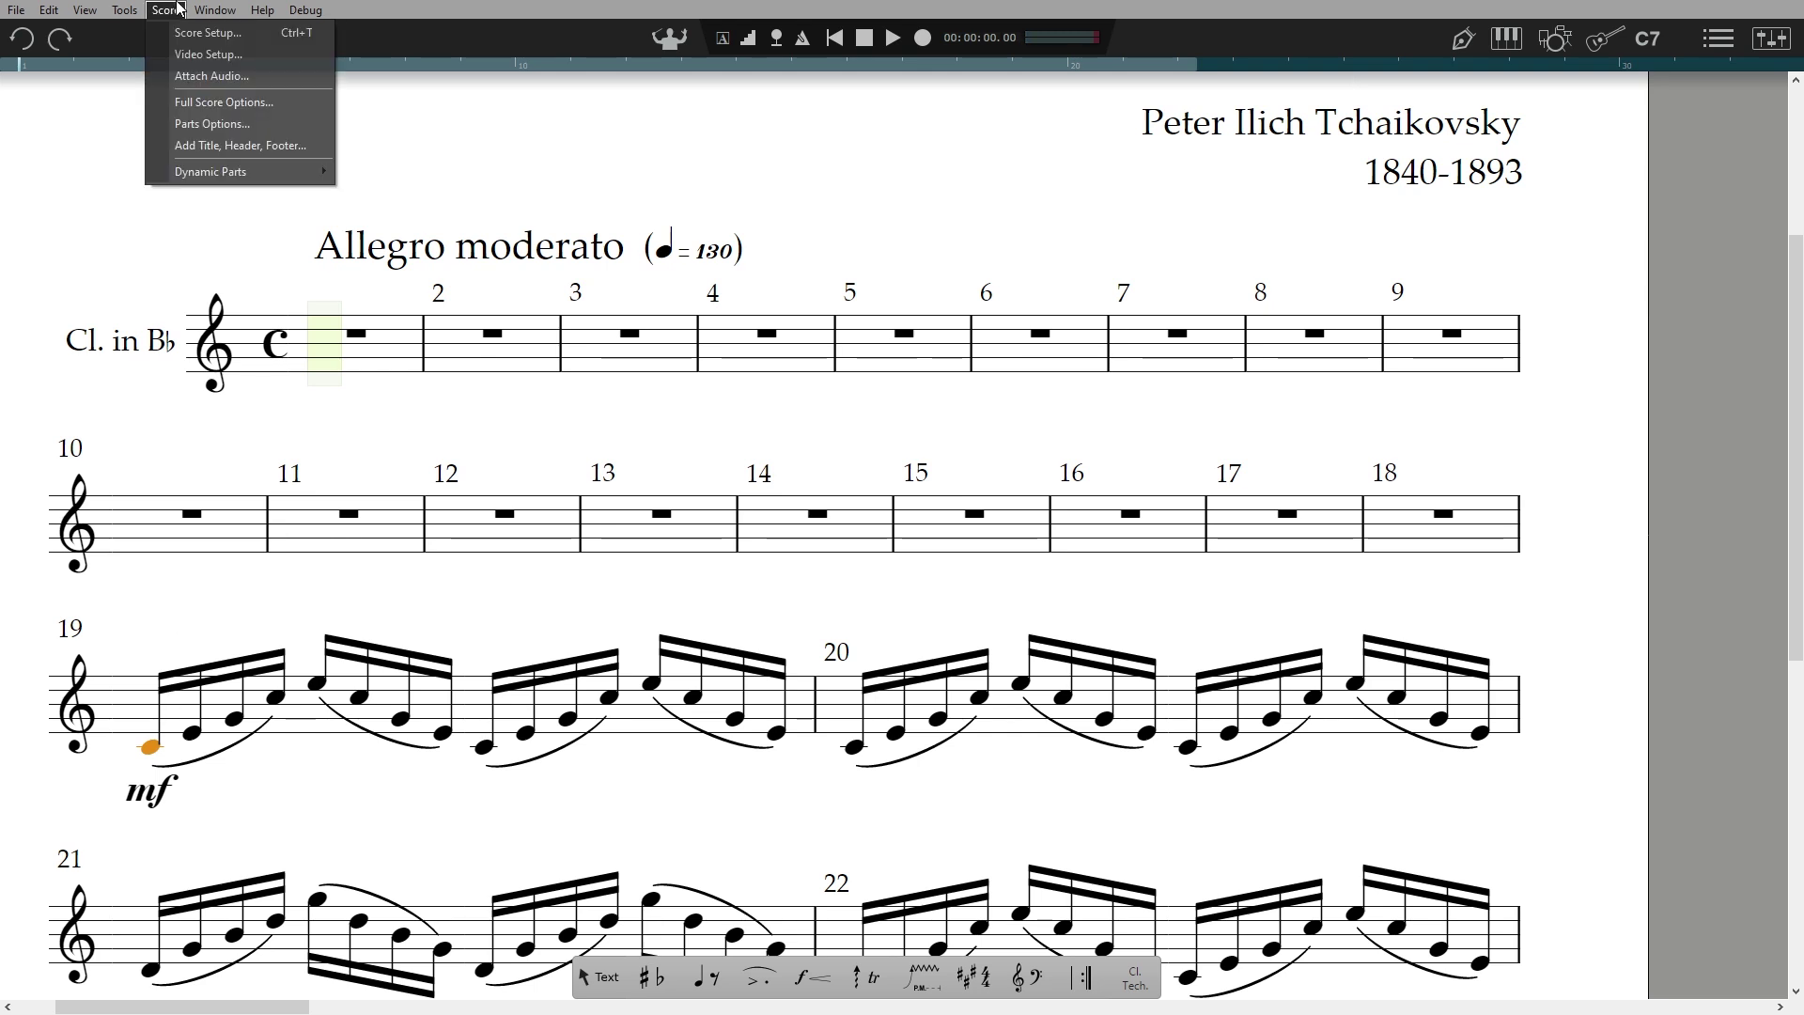
pyautogui.click(273, 124)
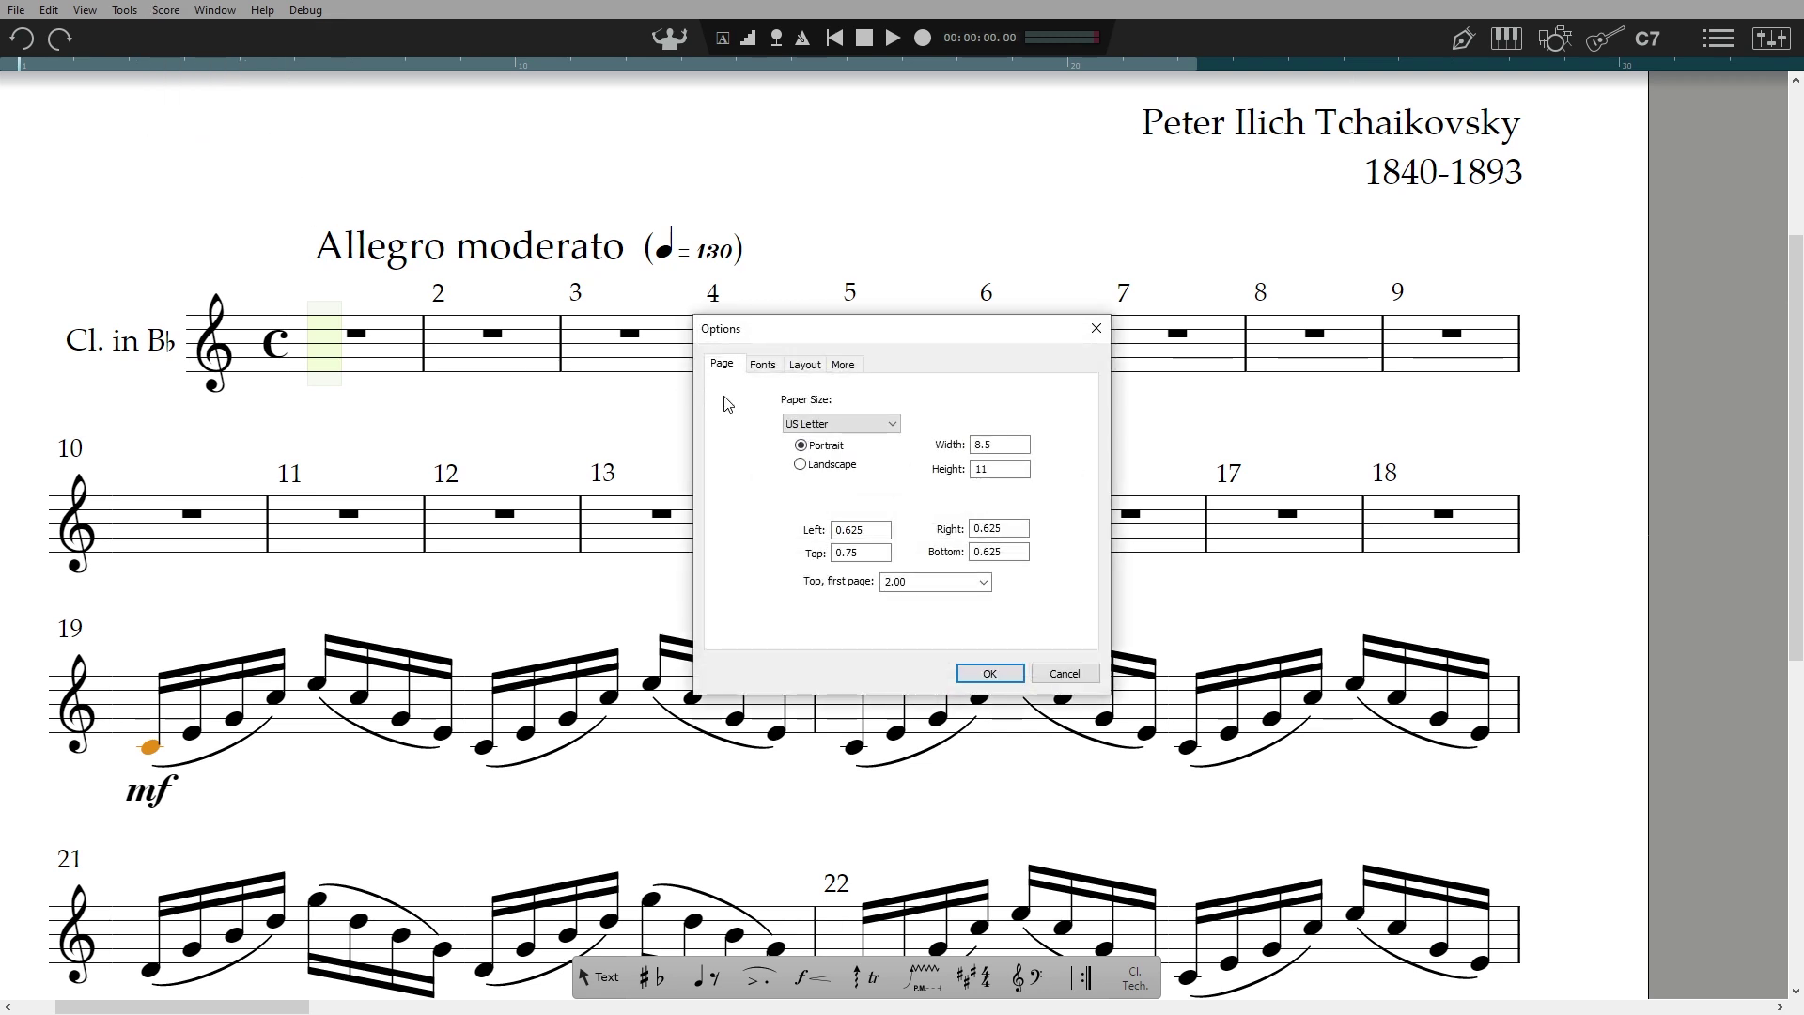
pyautogui.click(782, 373)
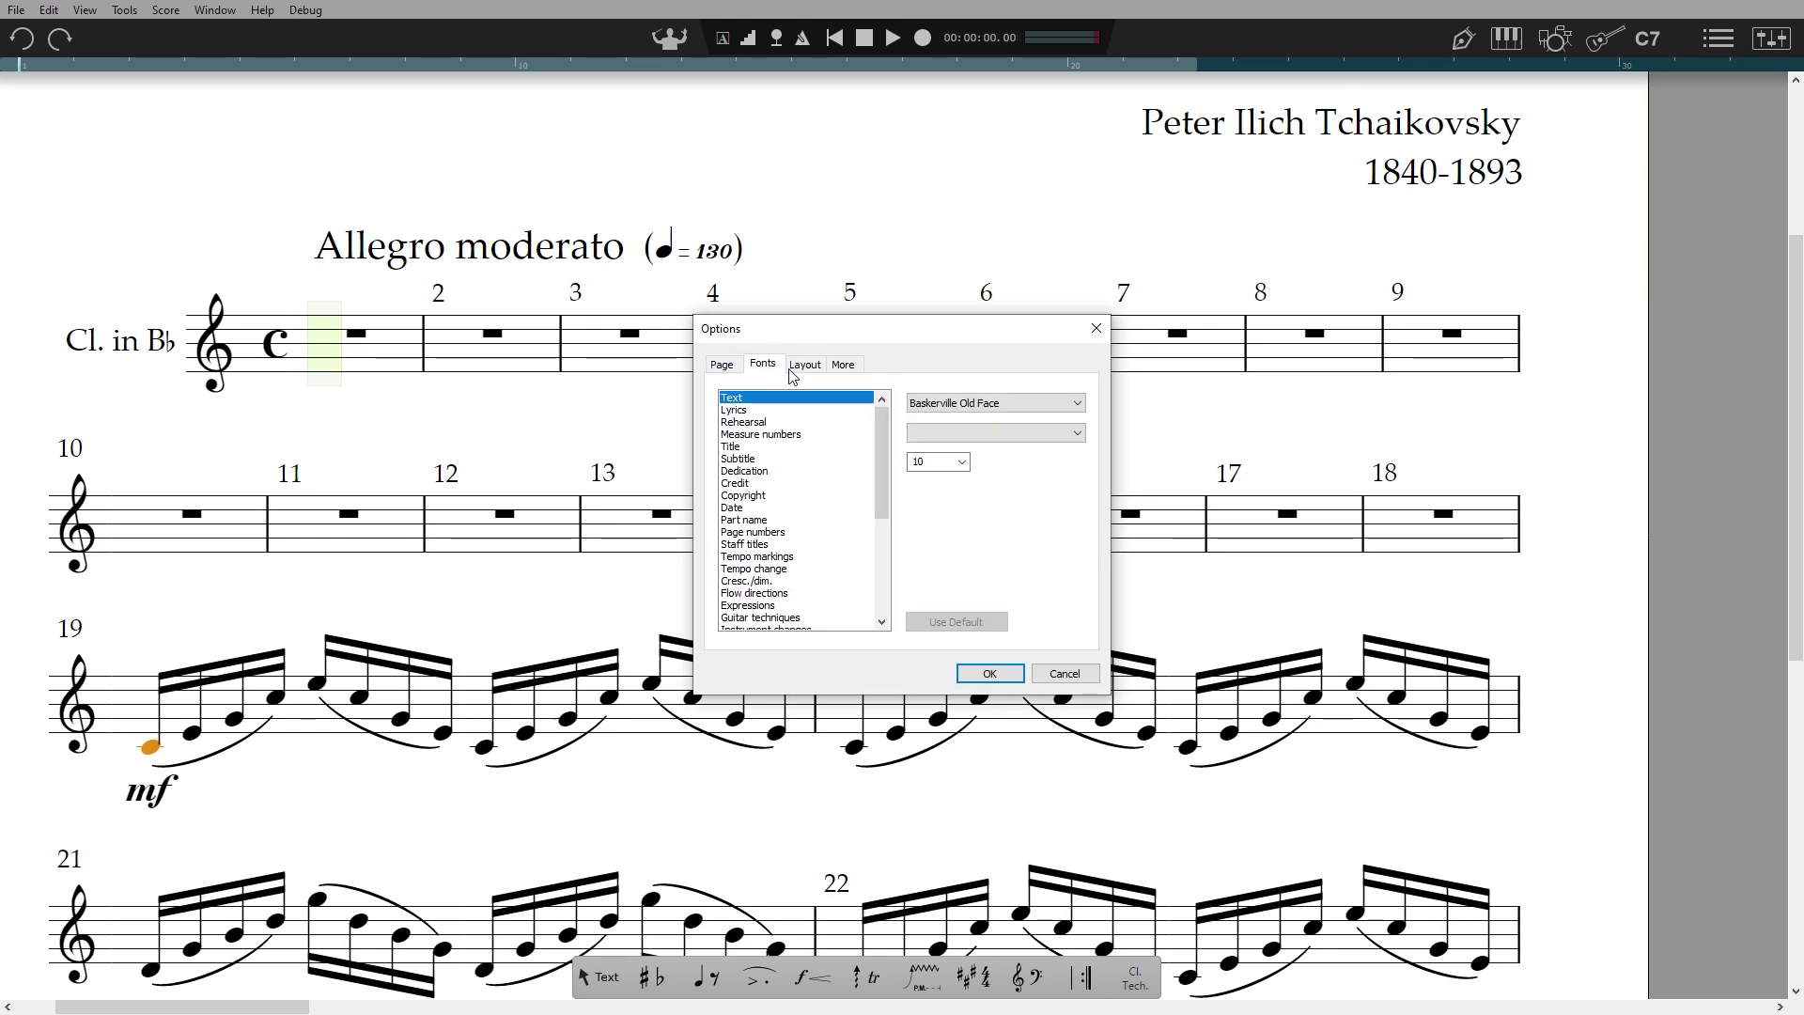
pyautogui.click(820, 374)
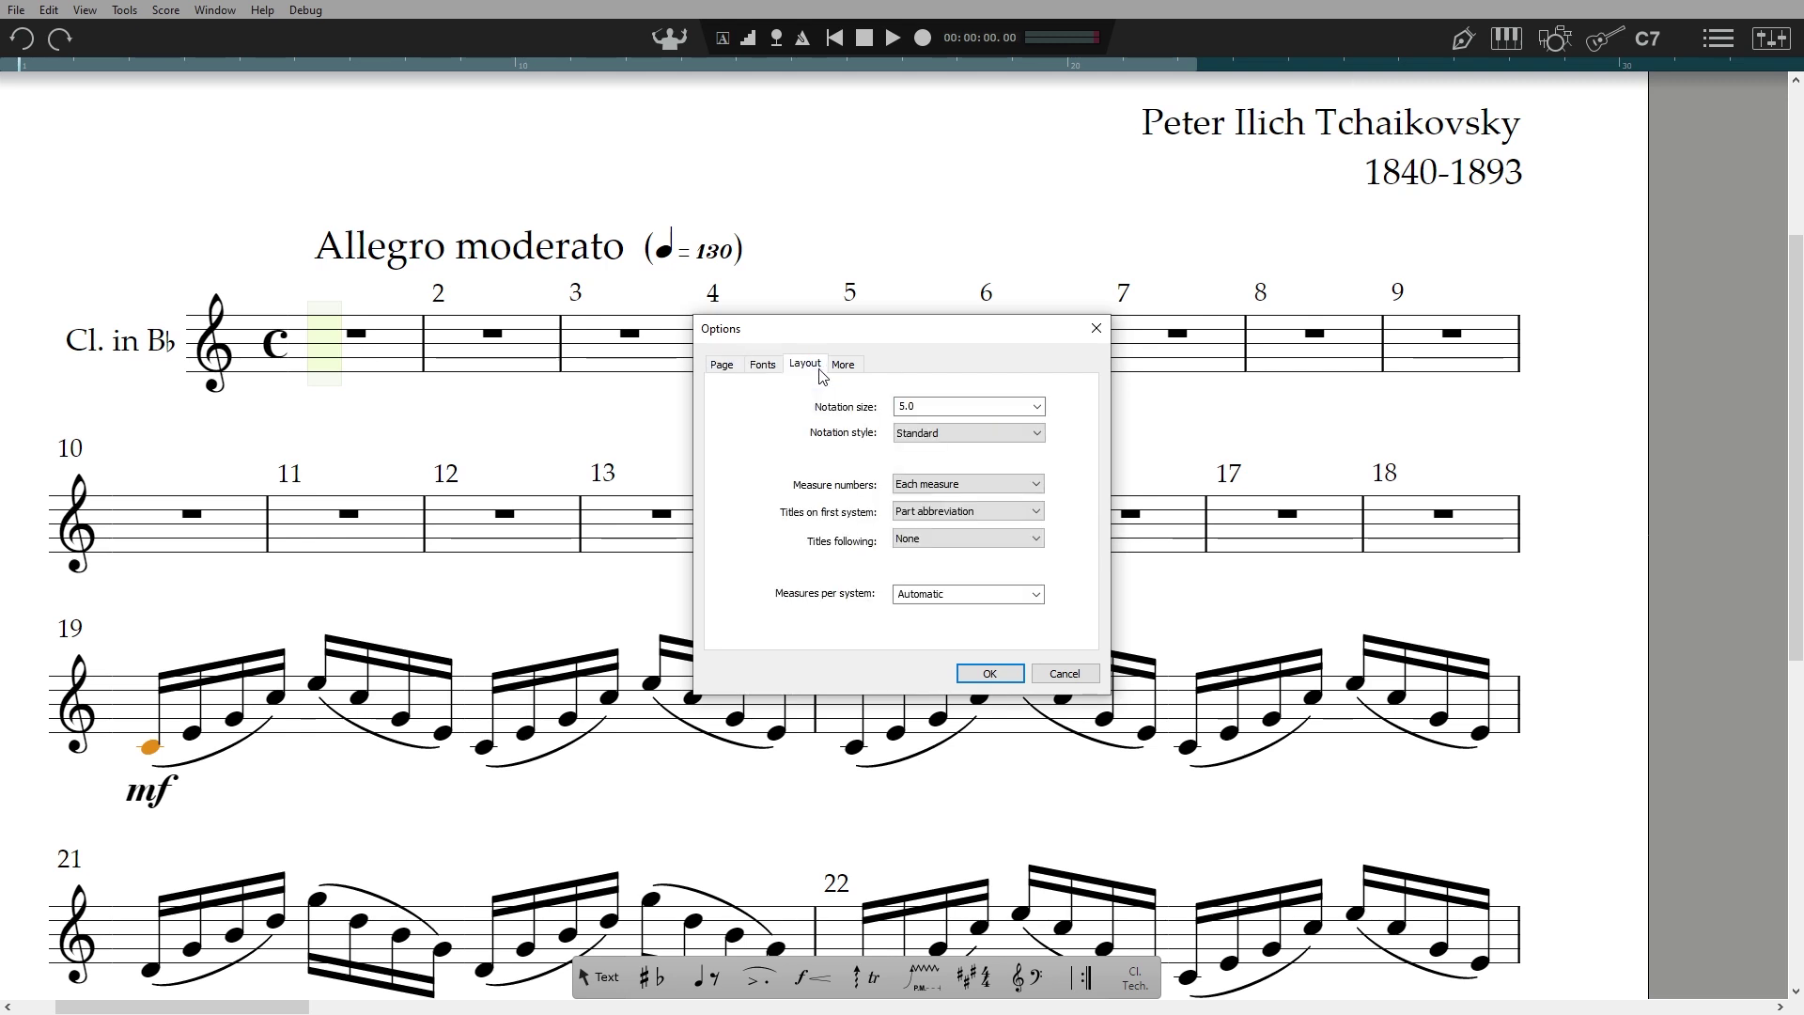
pyautogui.click(994, 434)
pyautogui.click(1002, 461)
pyautogui.click(990, 675)
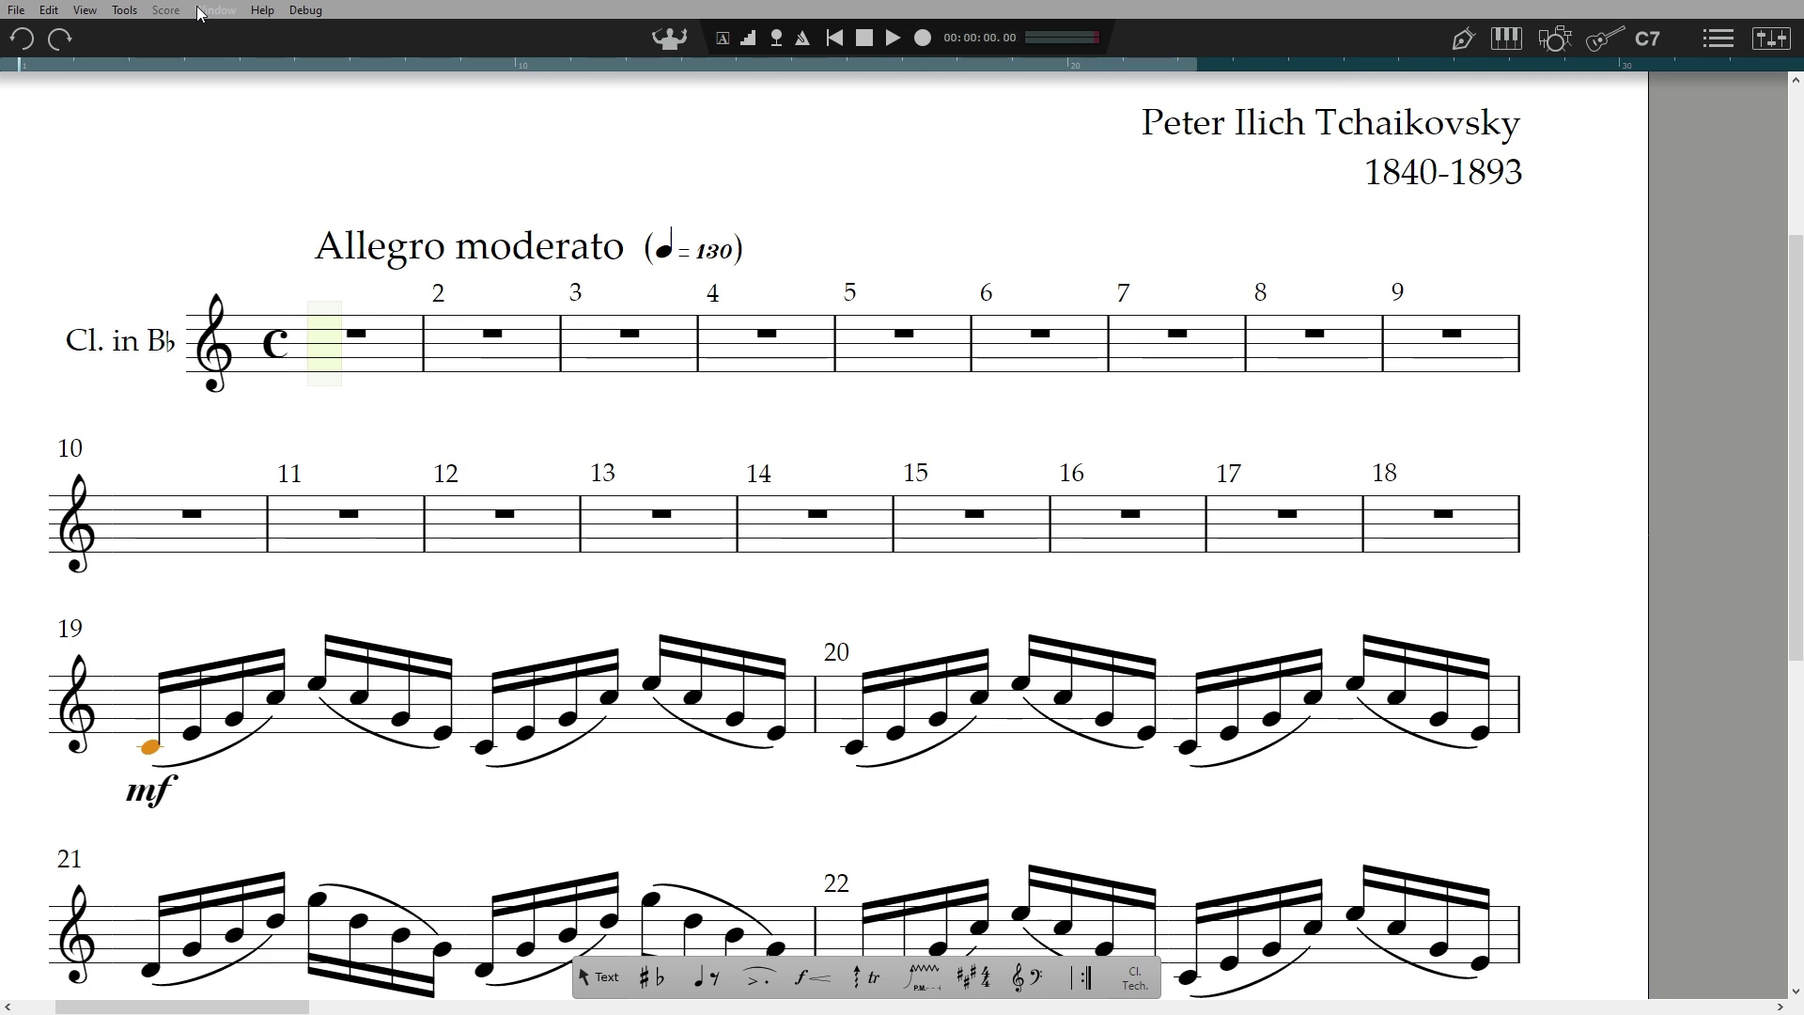
pyautogui.click(160, 10)
# - In Score Options' More tab, set multi-measure rests to 4 and confirm
pyautogui.click(207, 123)
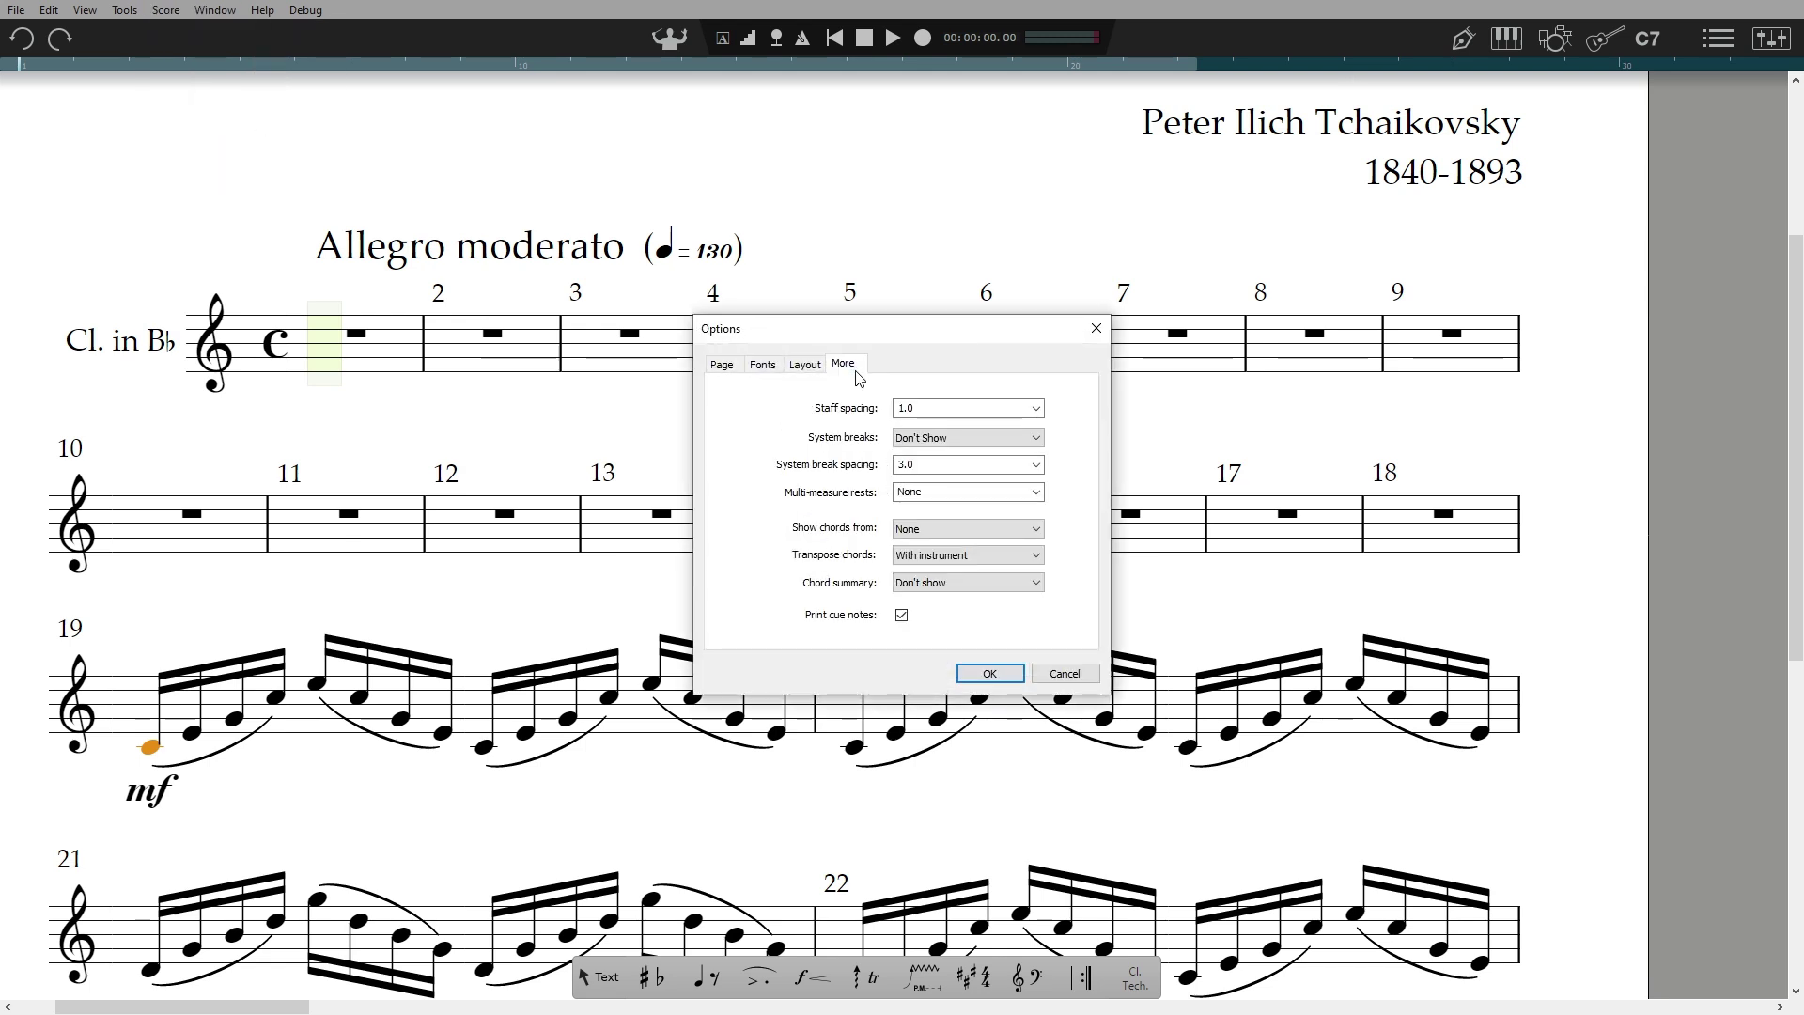
pyautogui.click(1035, 494)
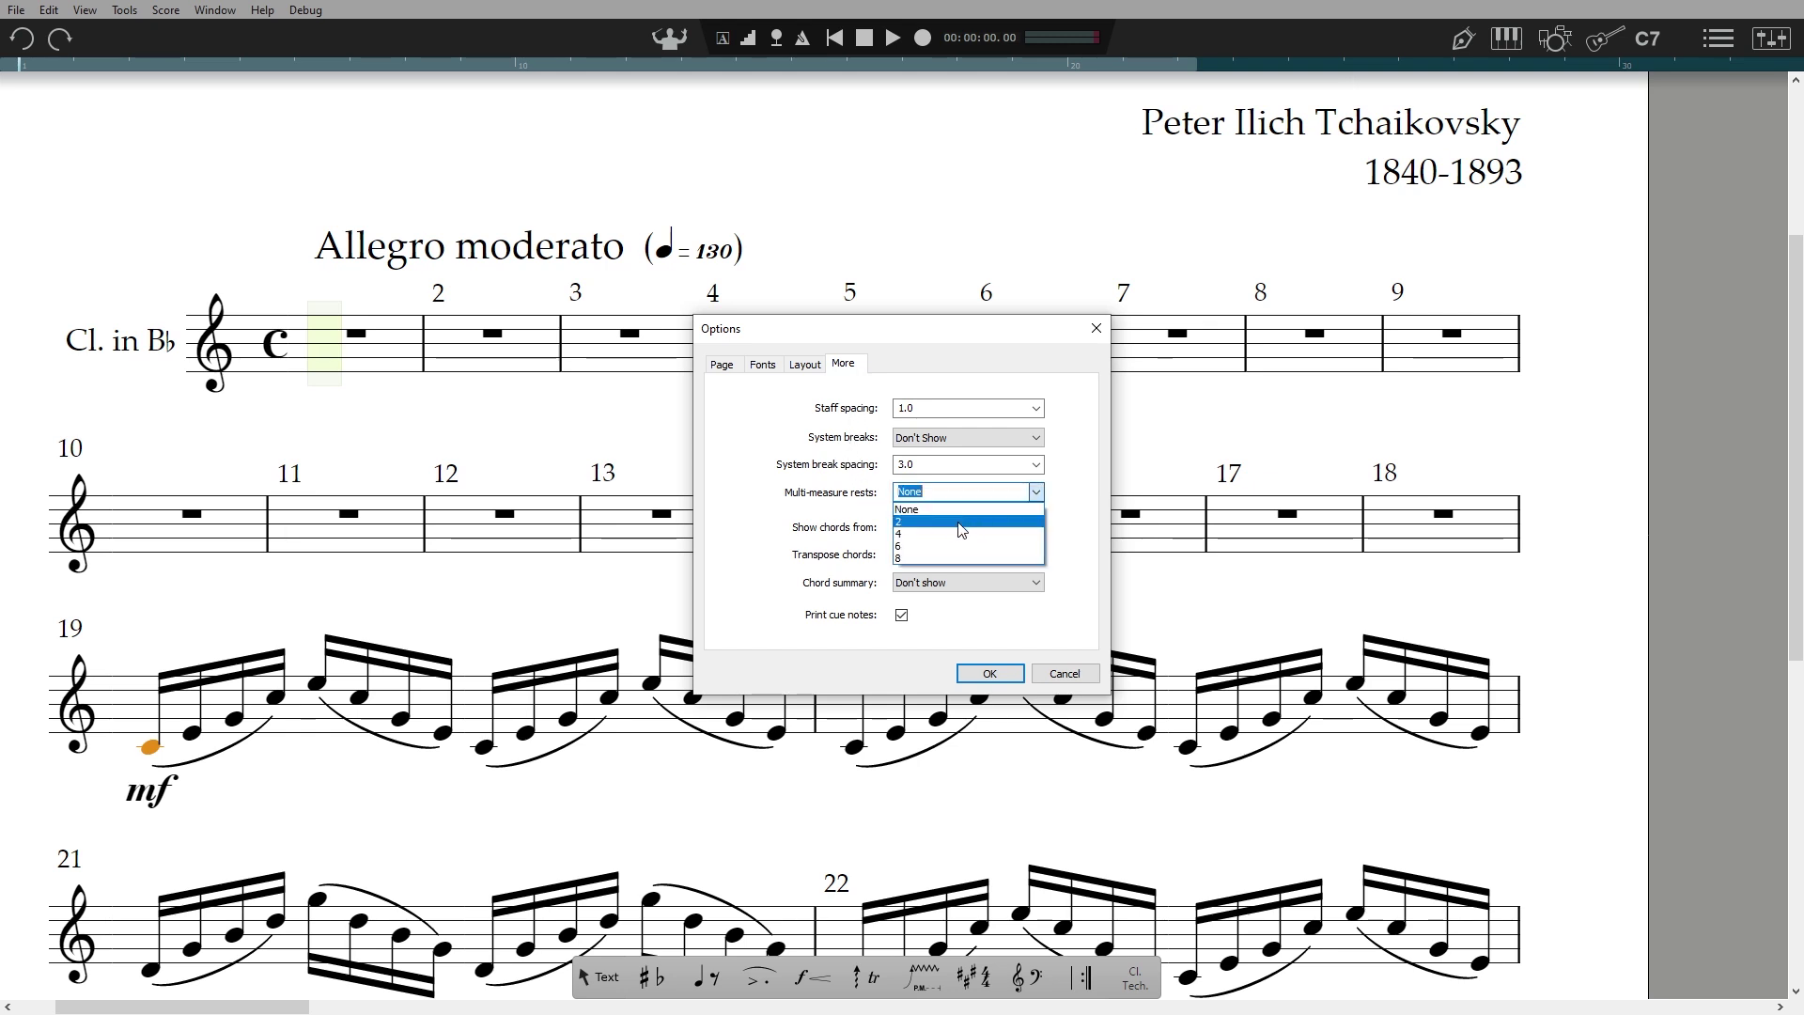
pyautogui.press('Escape')
pyautogui.write('4')
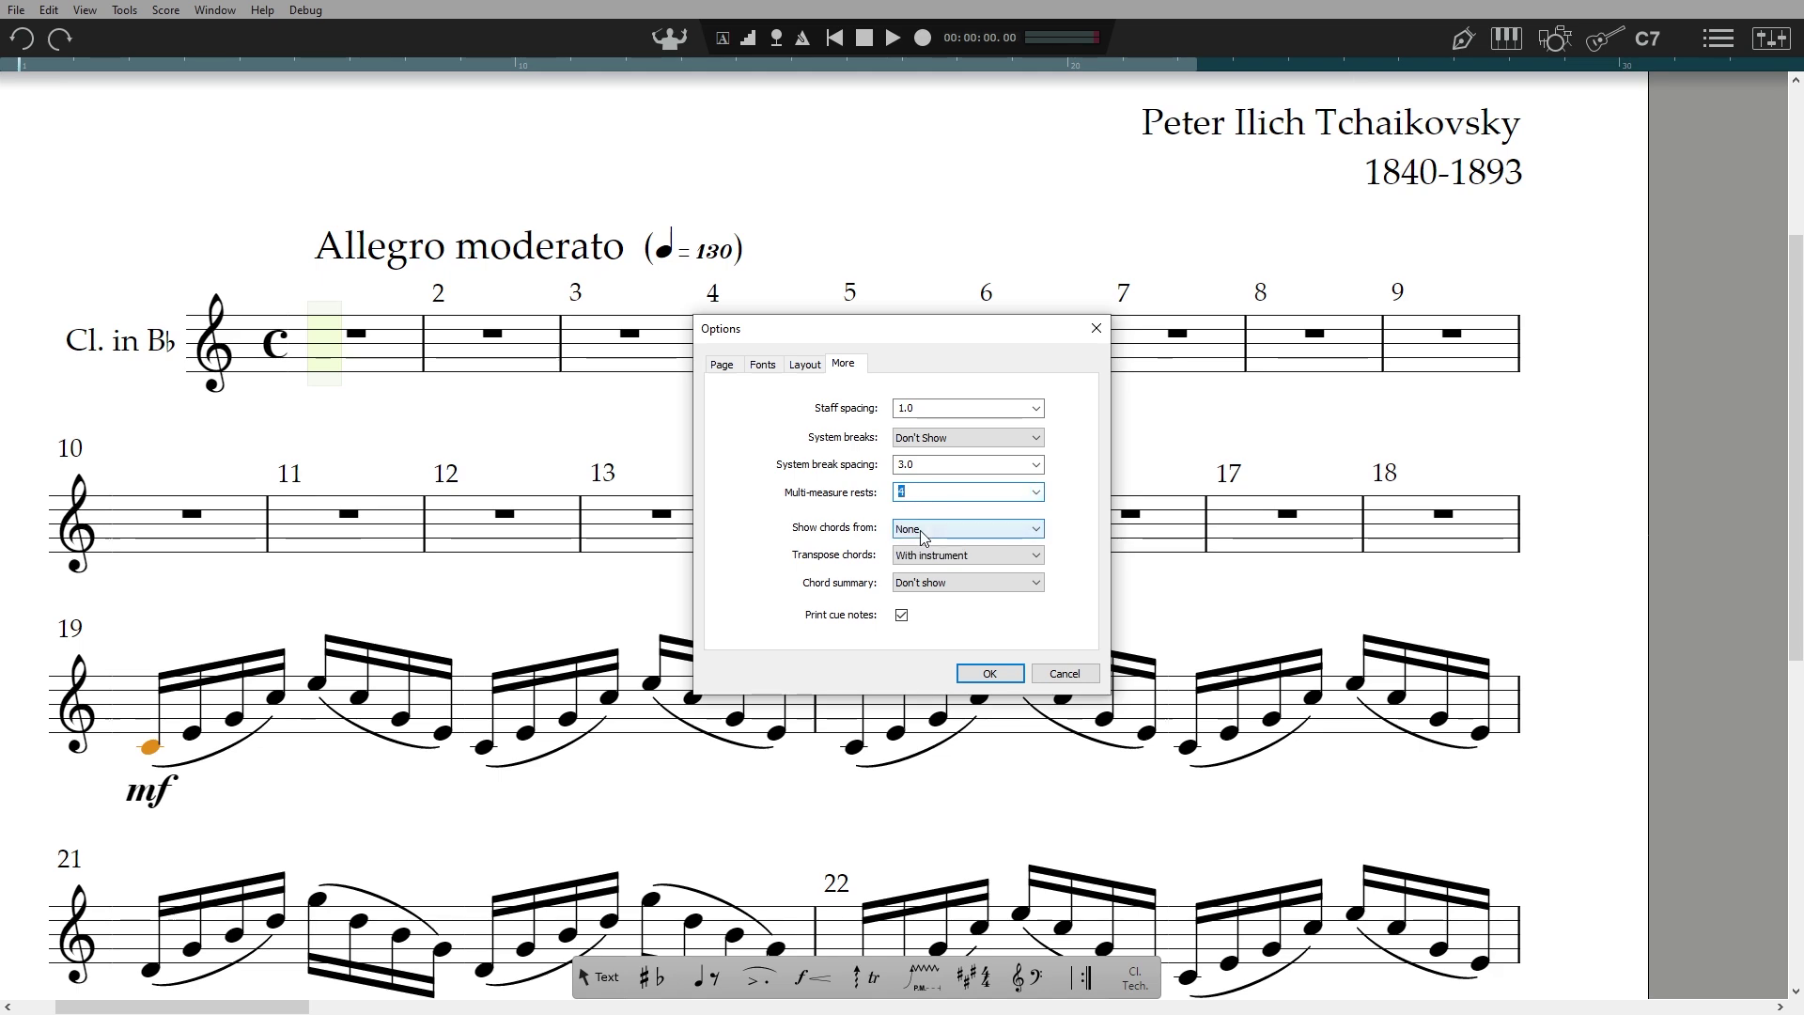
pyautogui.click(999, 677)
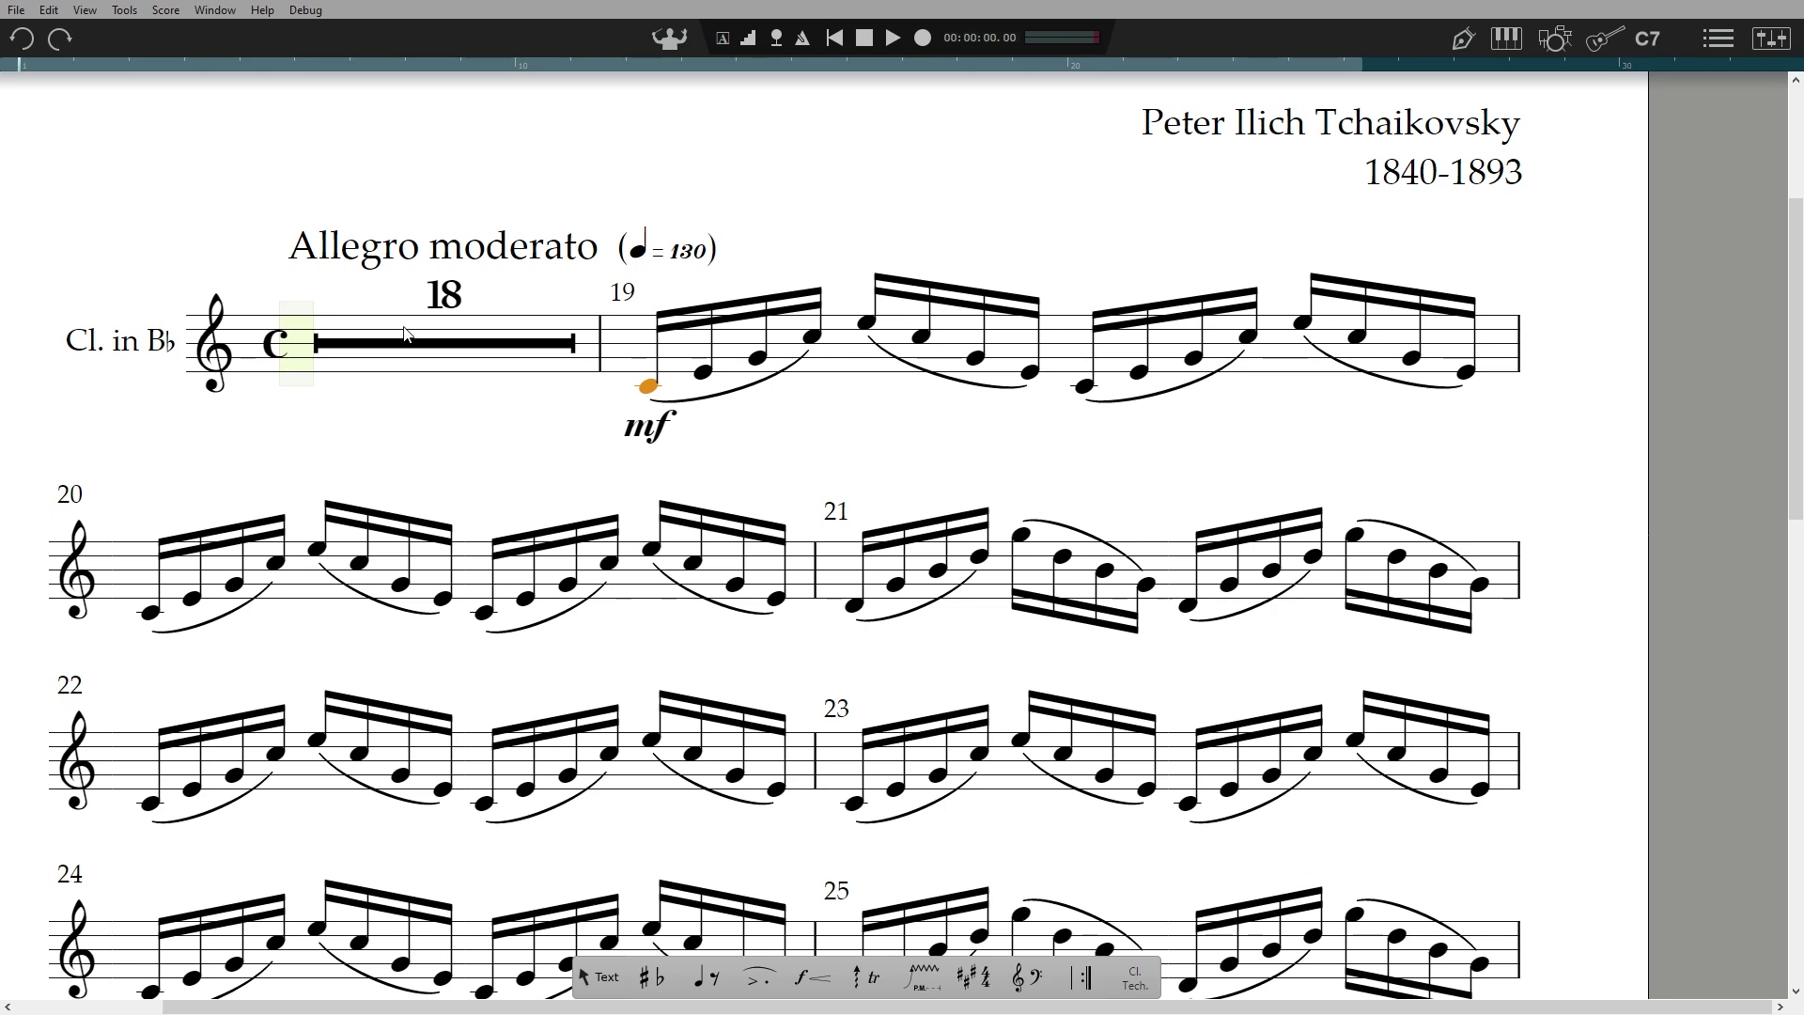
# - Reopen Options, leave the Layout tab's measures per system at Automatic, and close
pyautogui.doubleClick(394, 361)
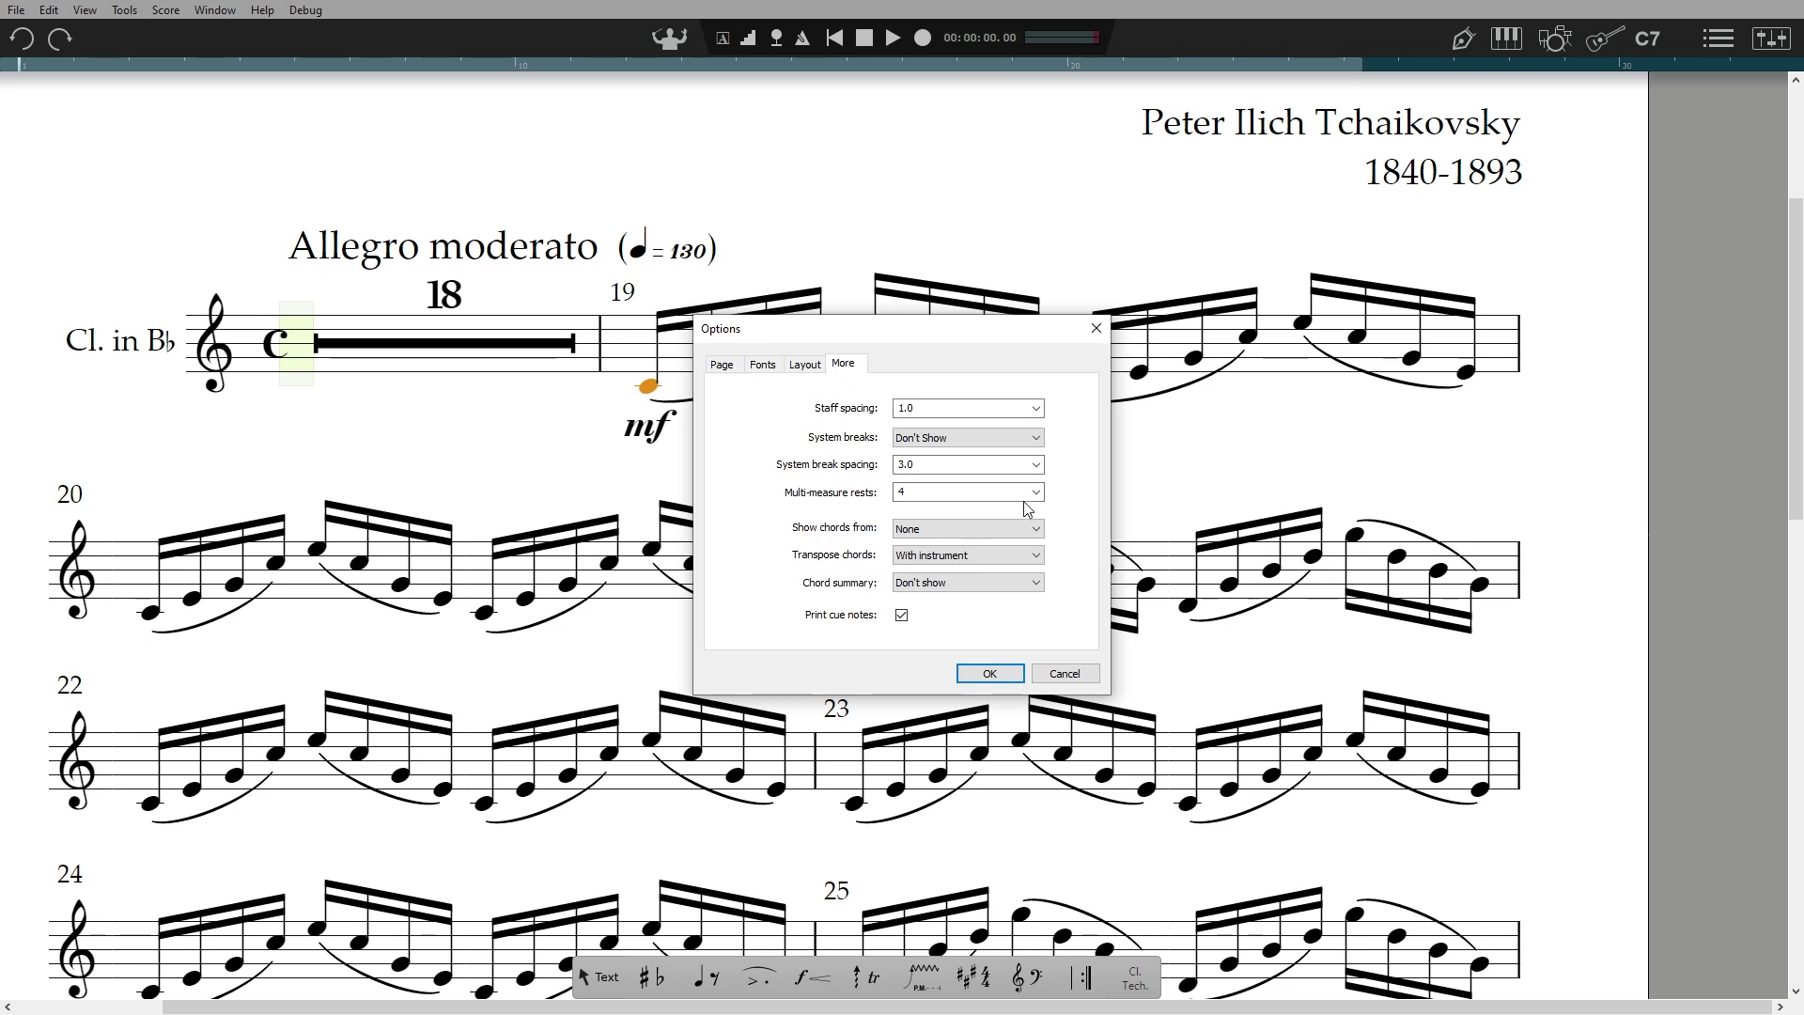
pyautogui.click(806, 365)
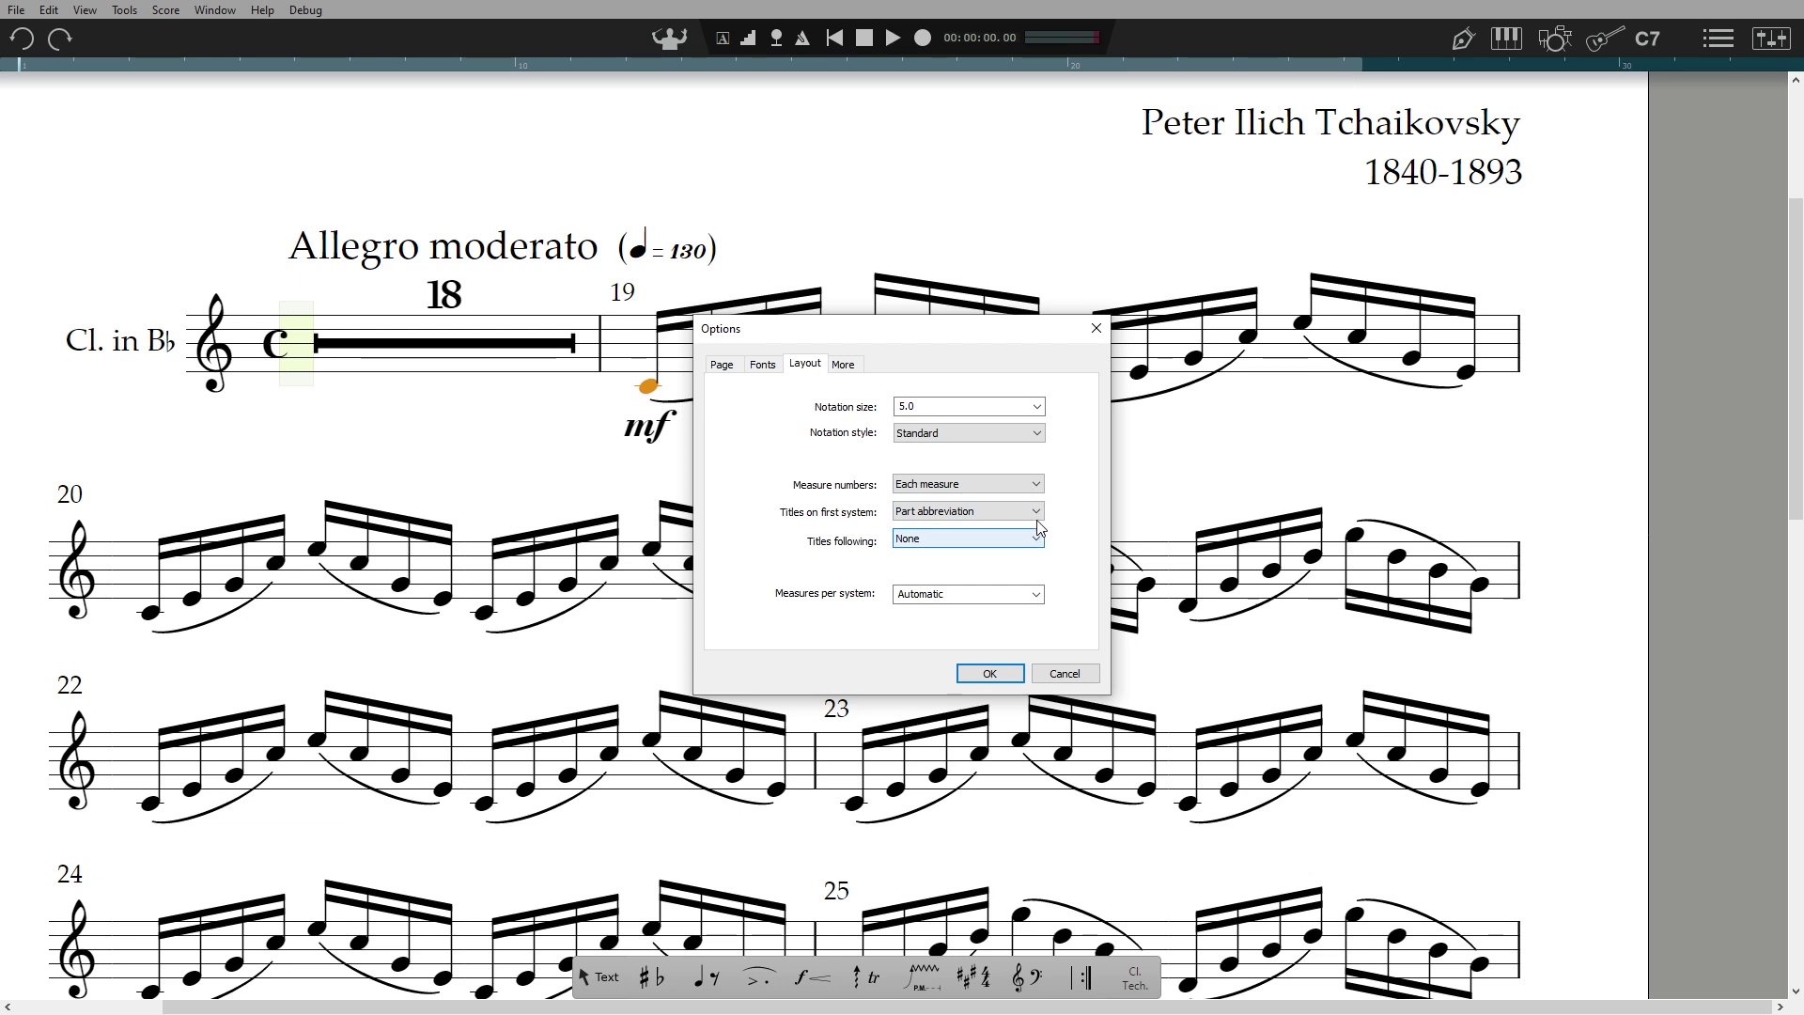
pyautogui.click(1037, 594)
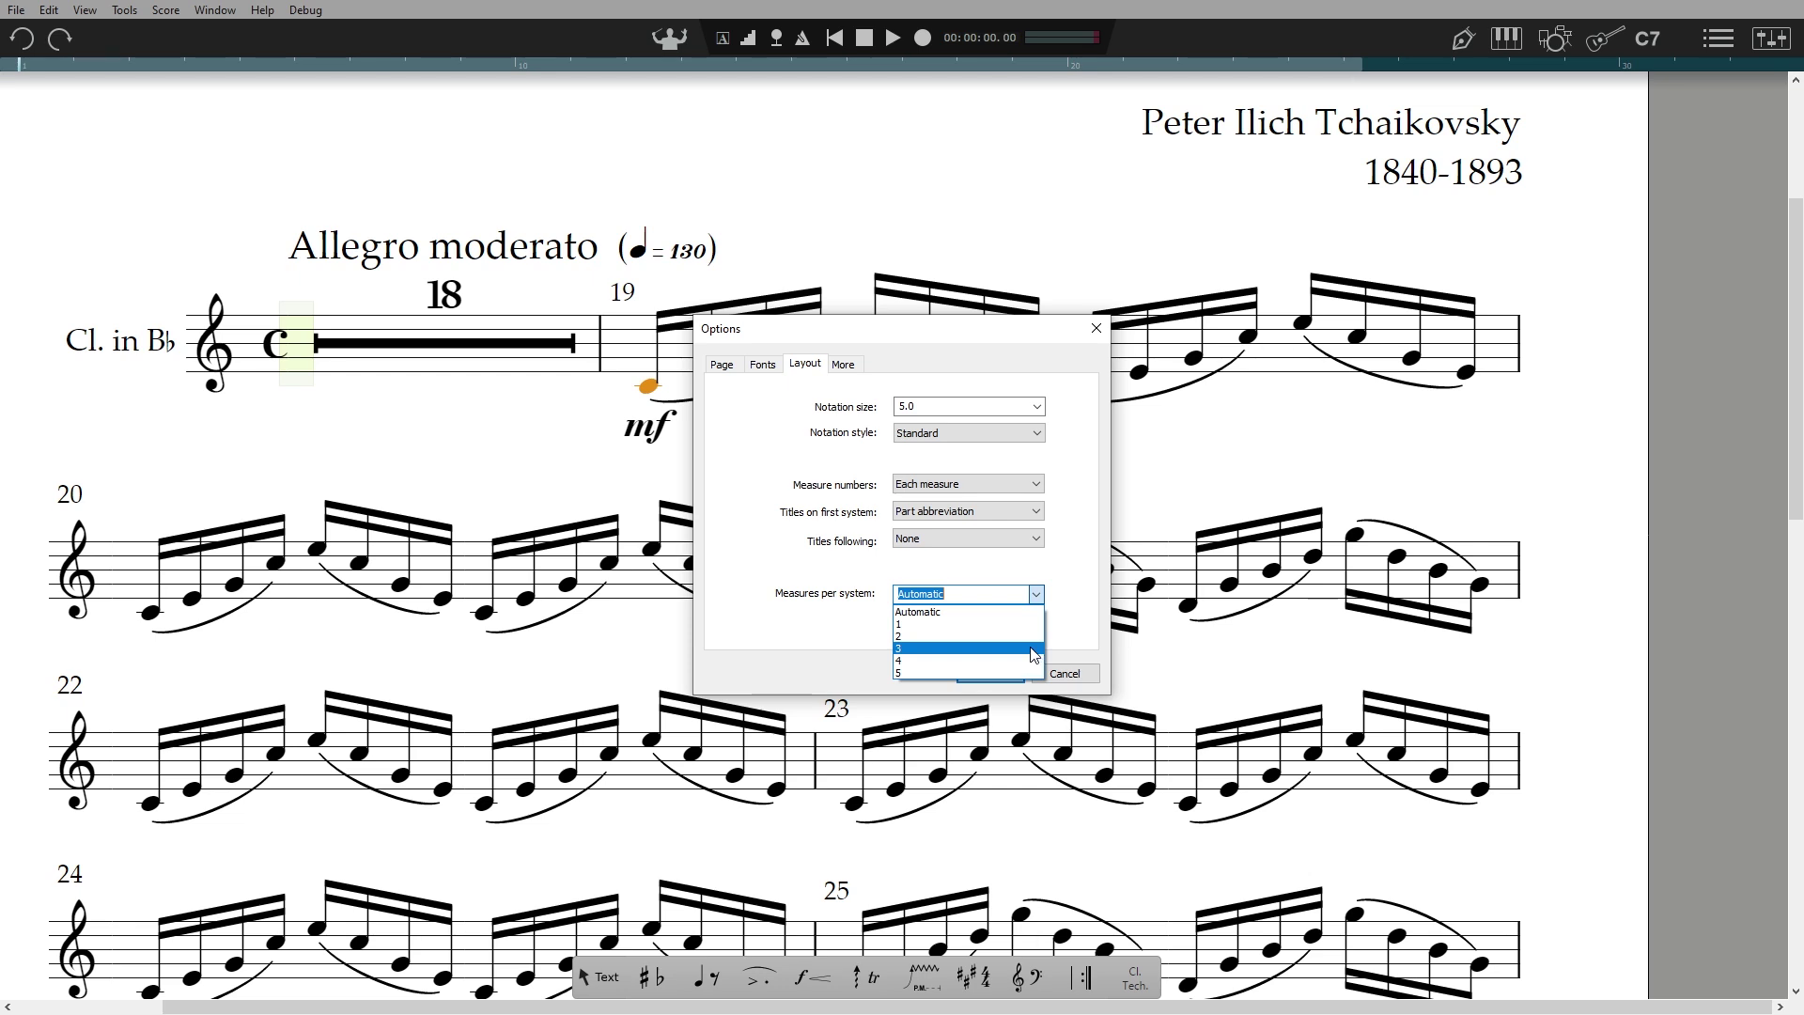
pyautogui.click(1096, 331)
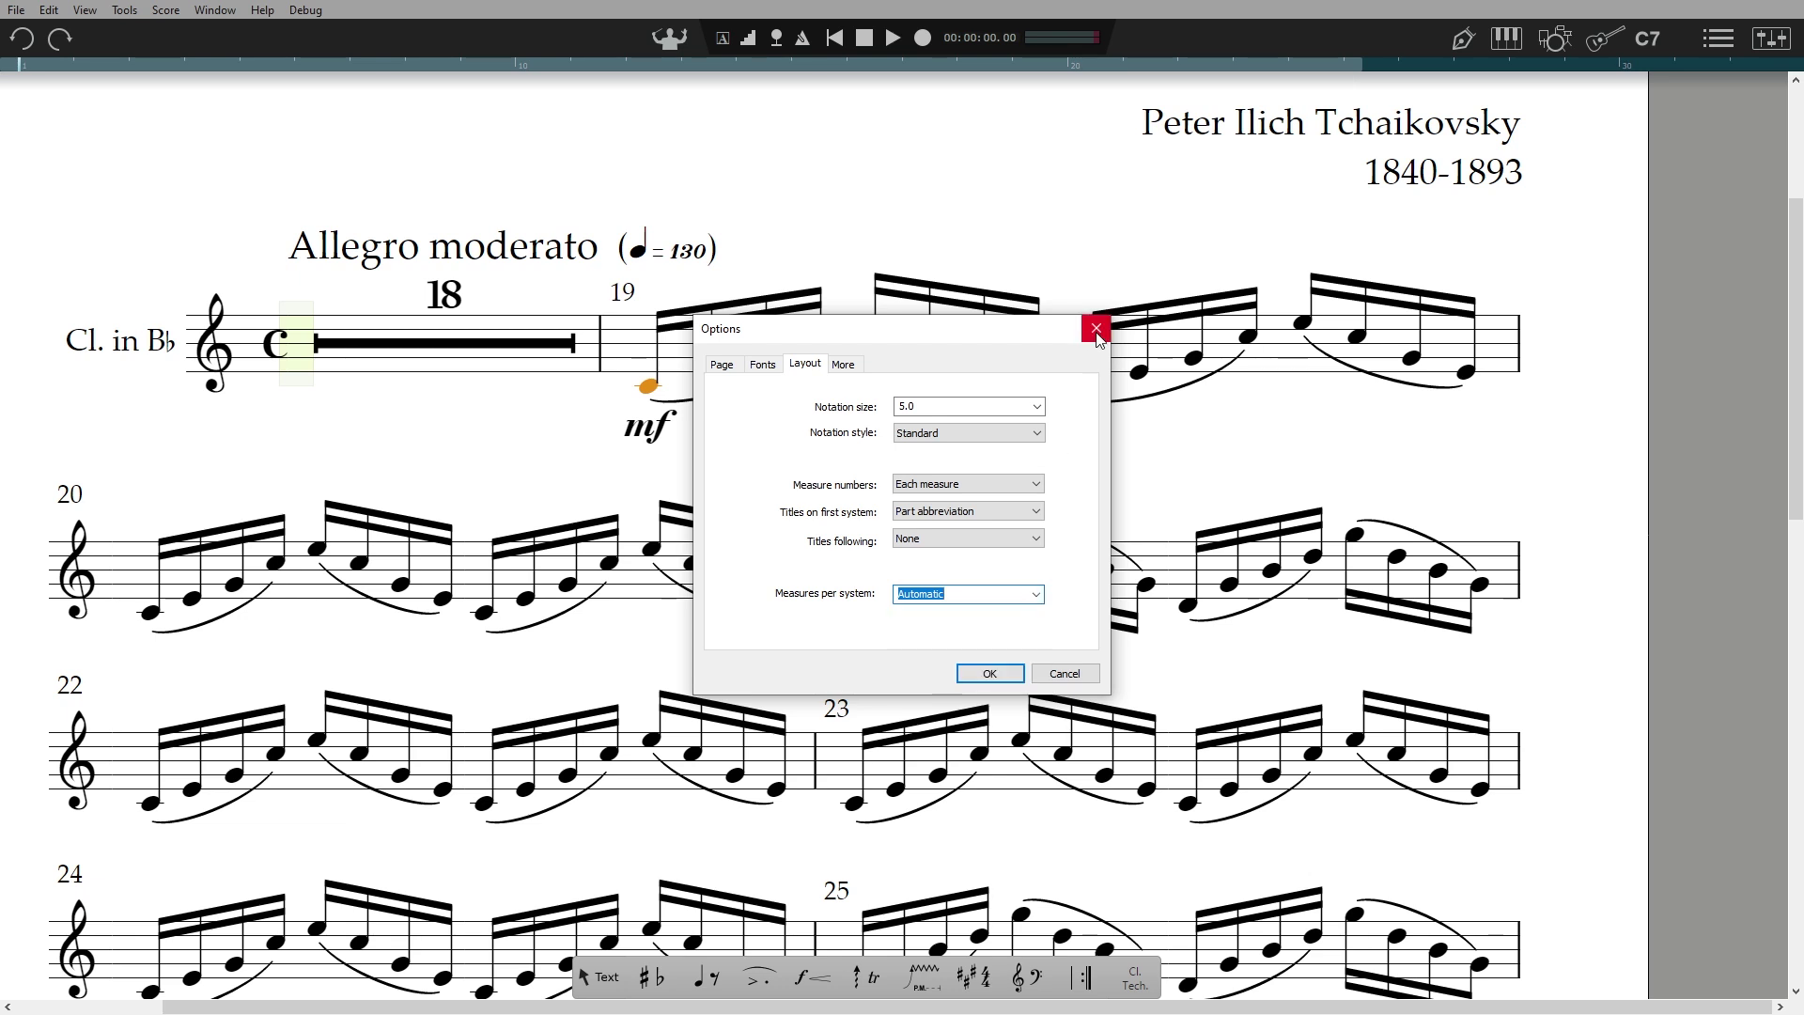
pyautogui.click(1097, 330)
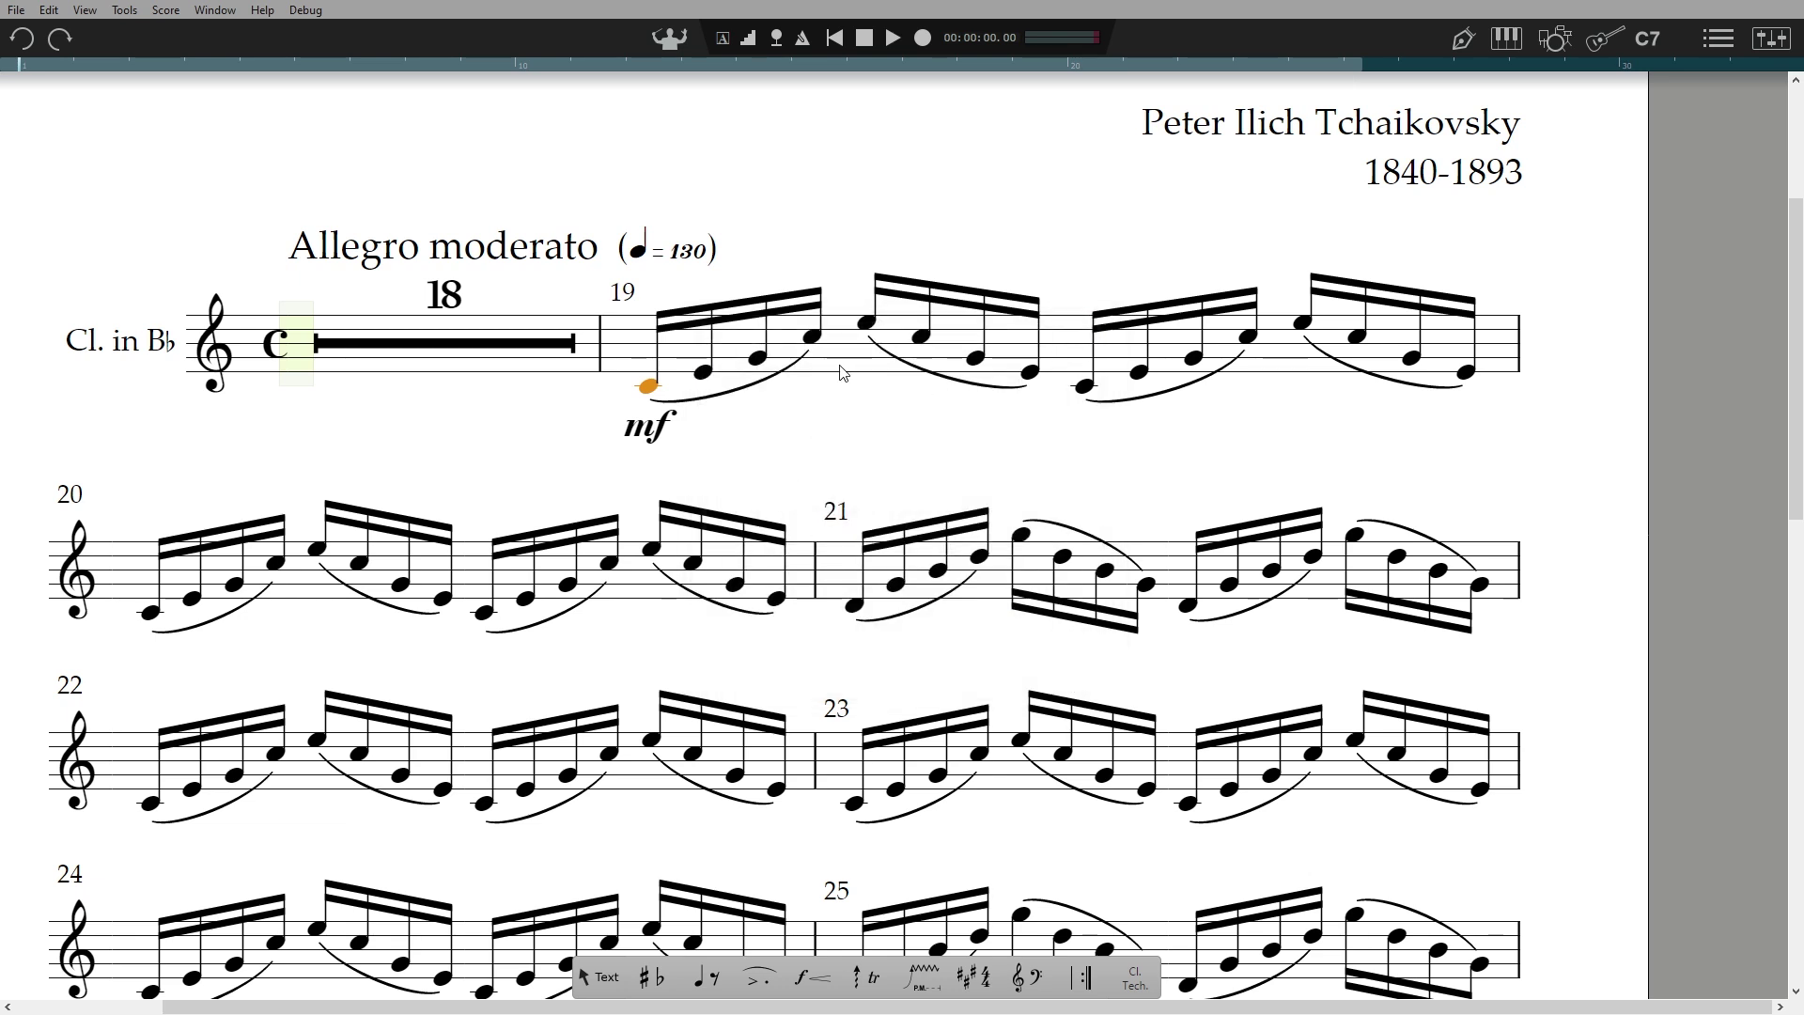
# - Force clarinet measure 19 onto a new system and turn on Show Layout Handles
pyautogui.rightClick(722, 338)
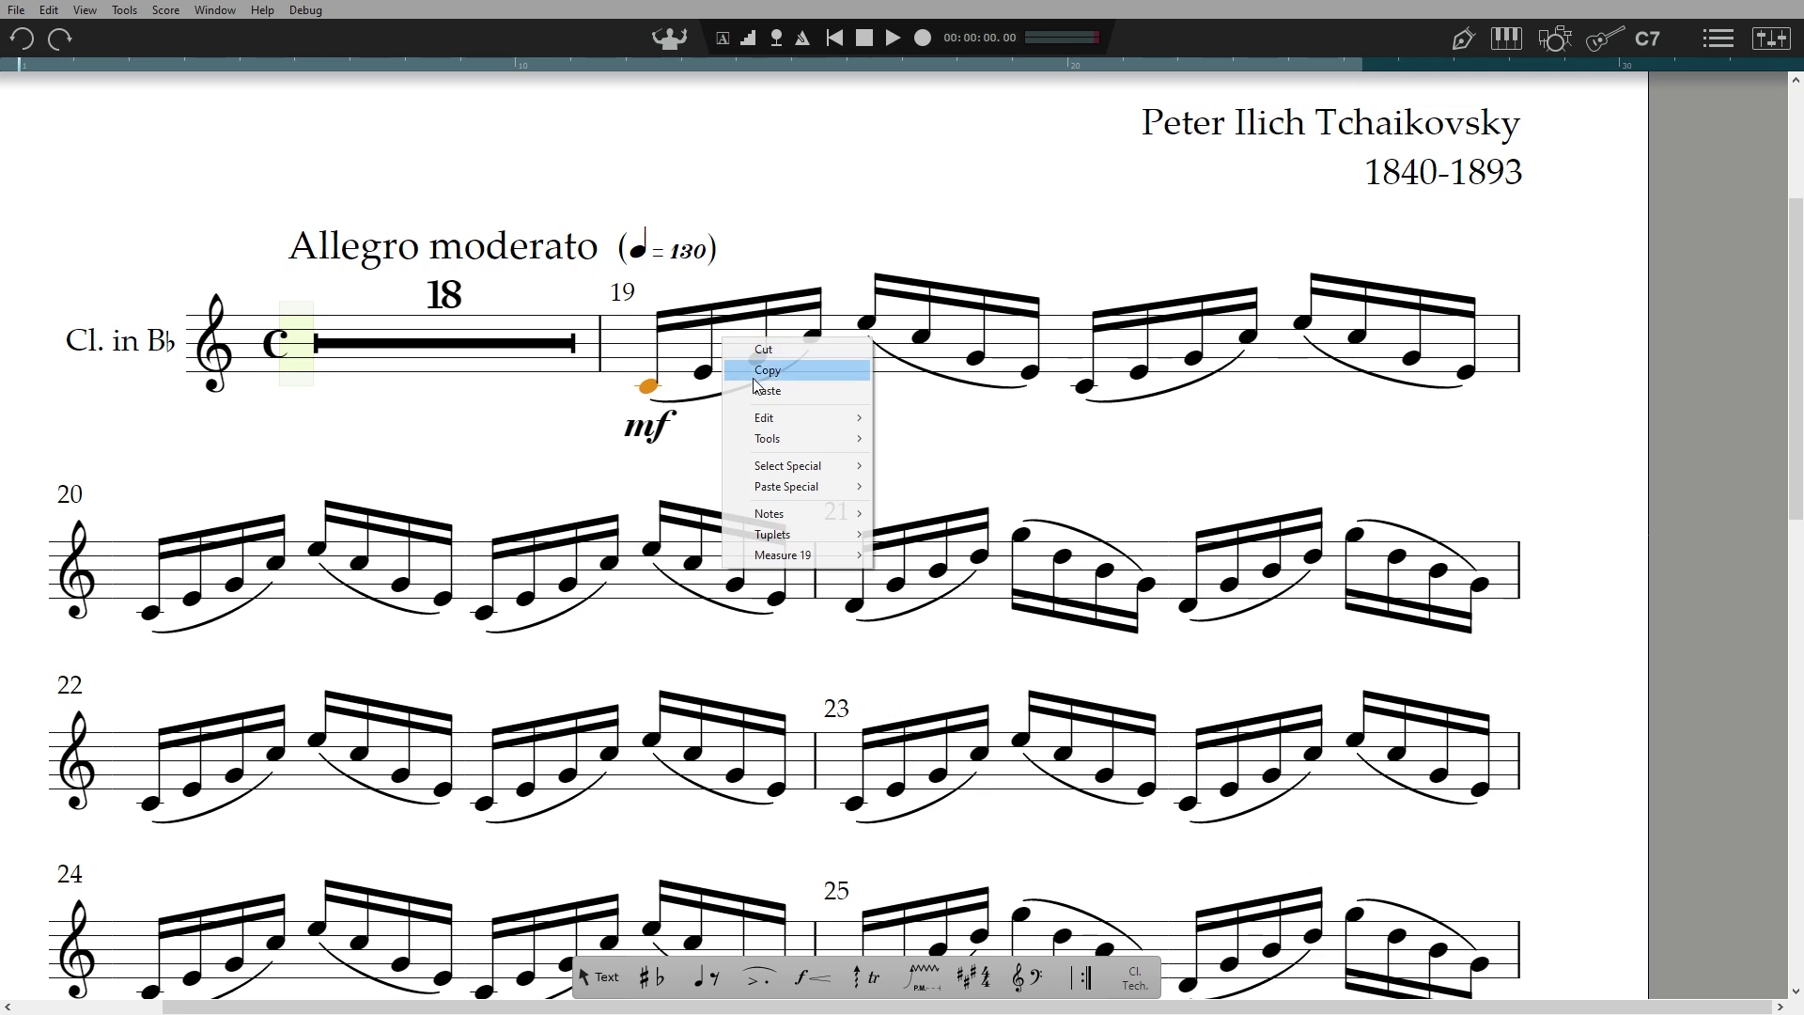
pyautogui.moveTo(855, 560)
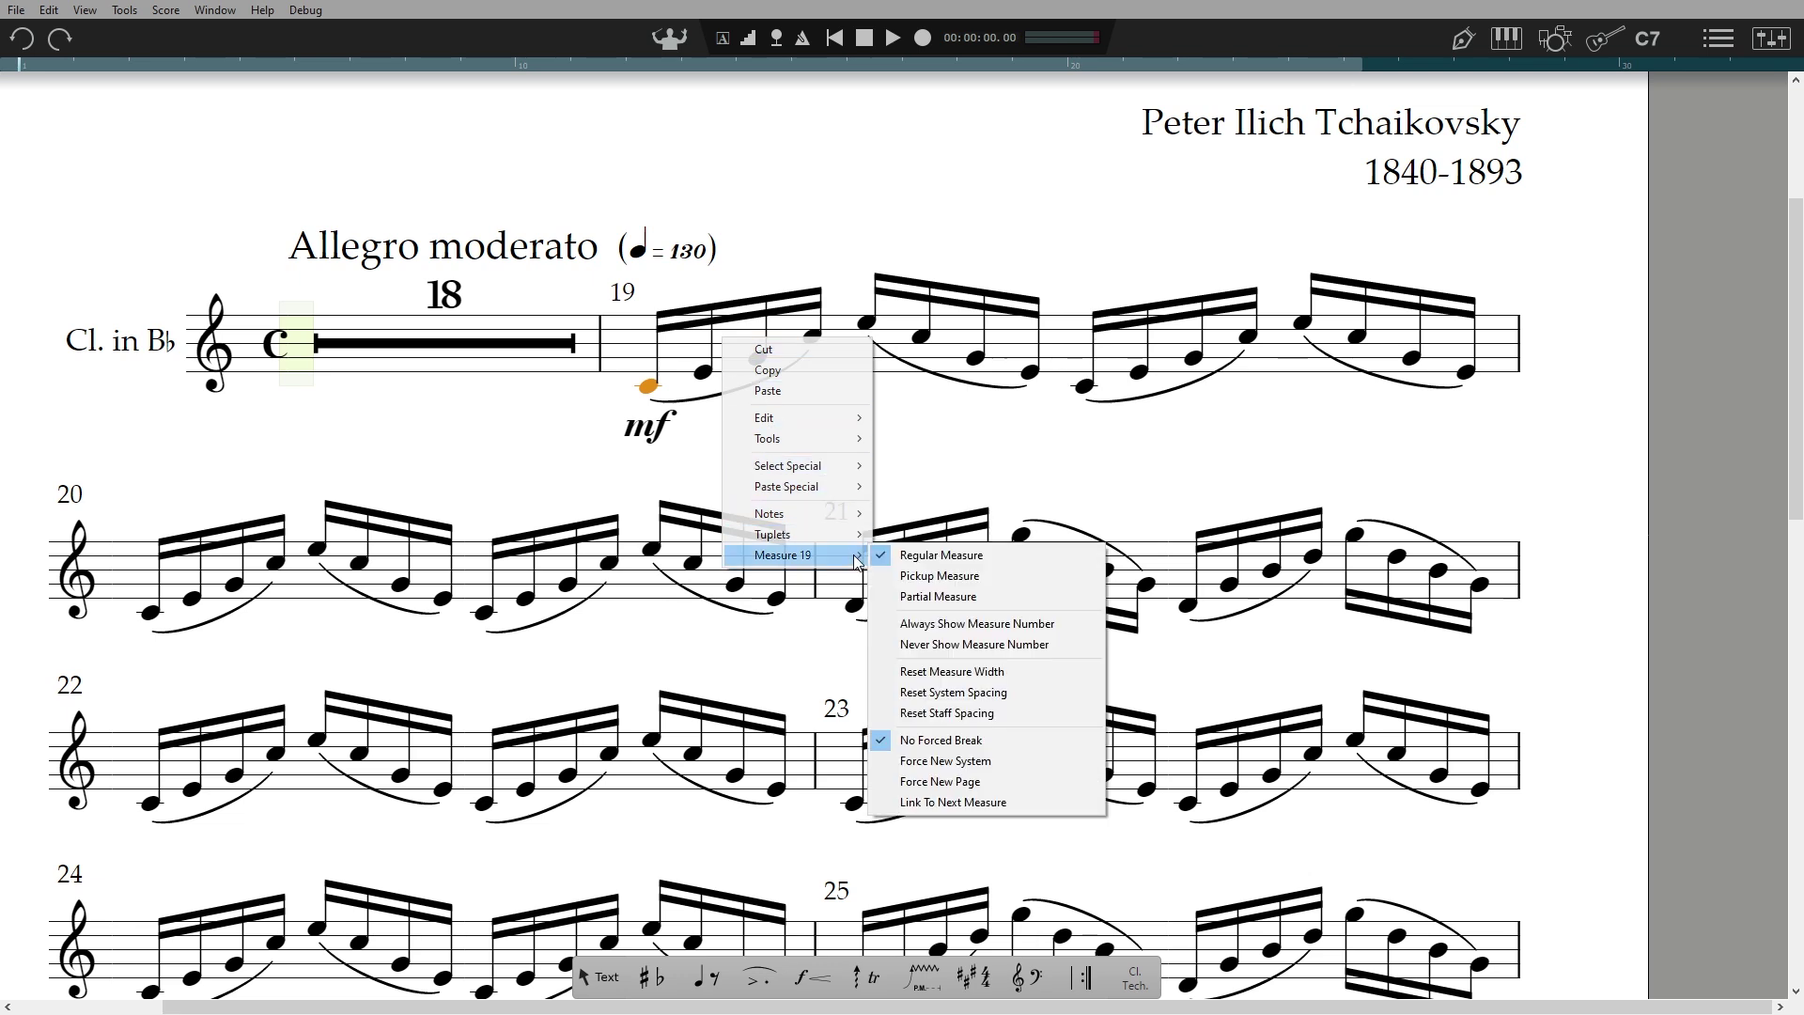
pyautogui.click(1011, 766)
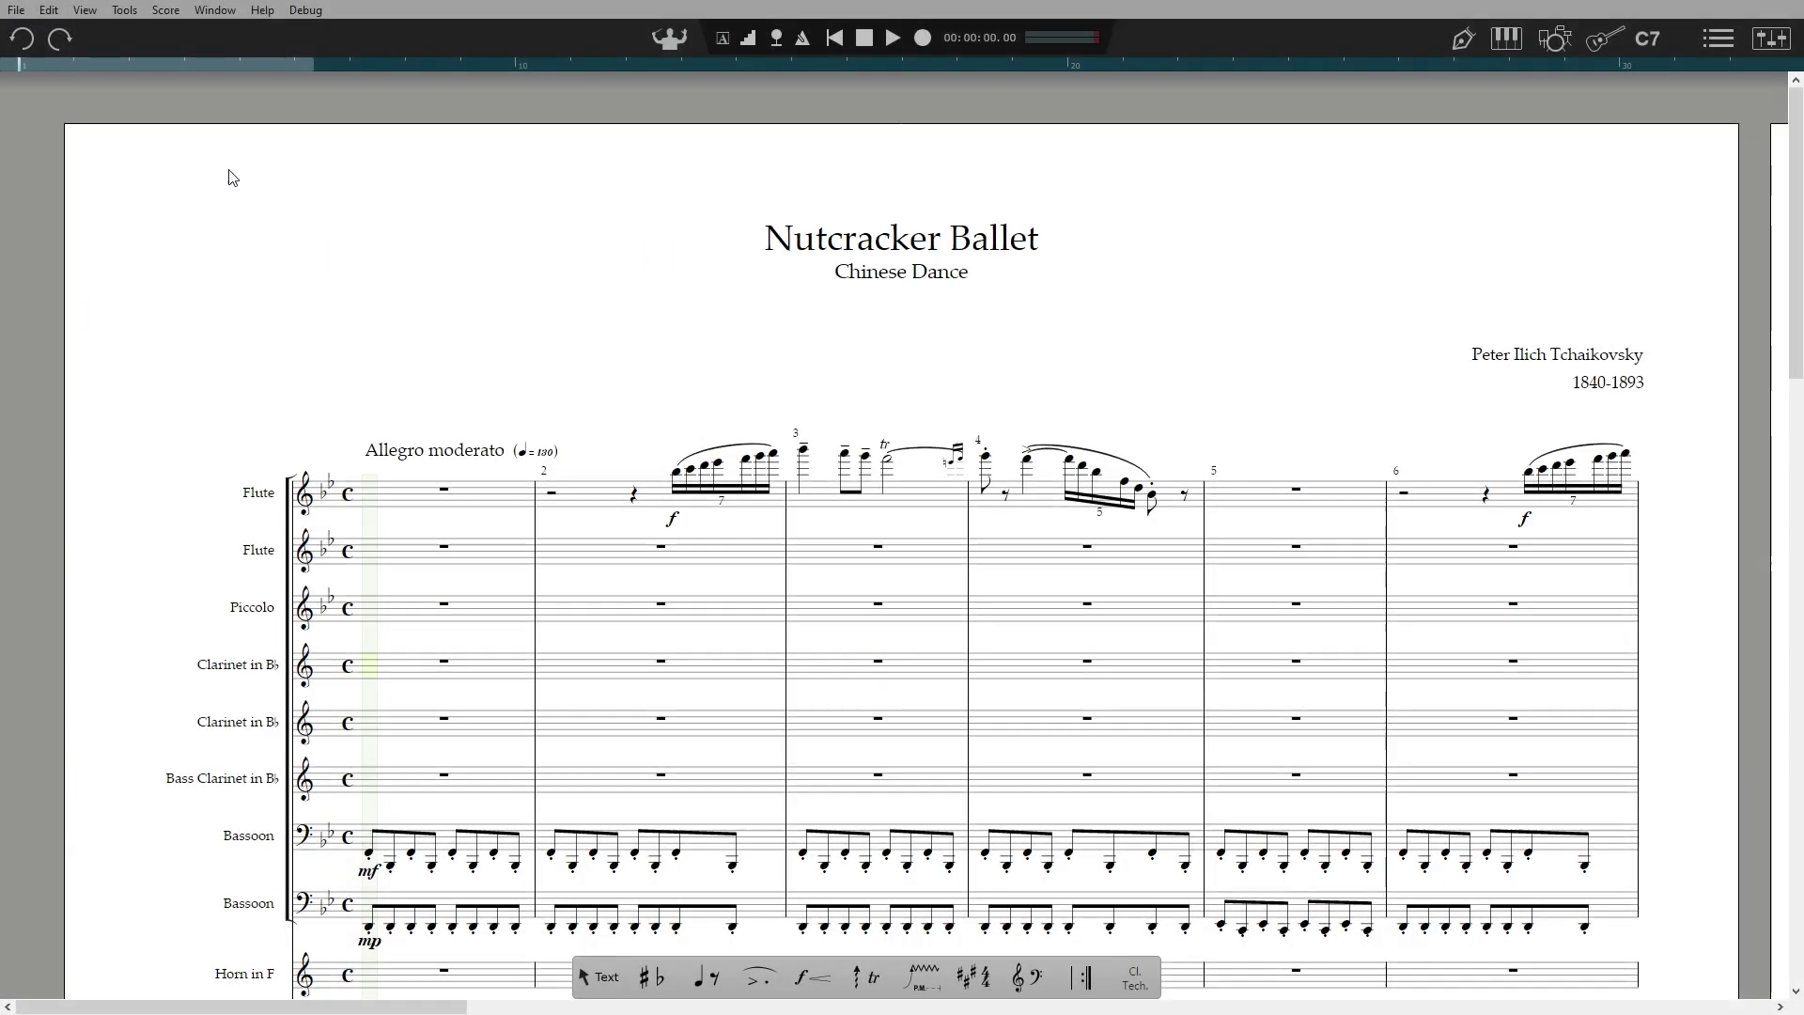
pyautogui.click(85, 10)
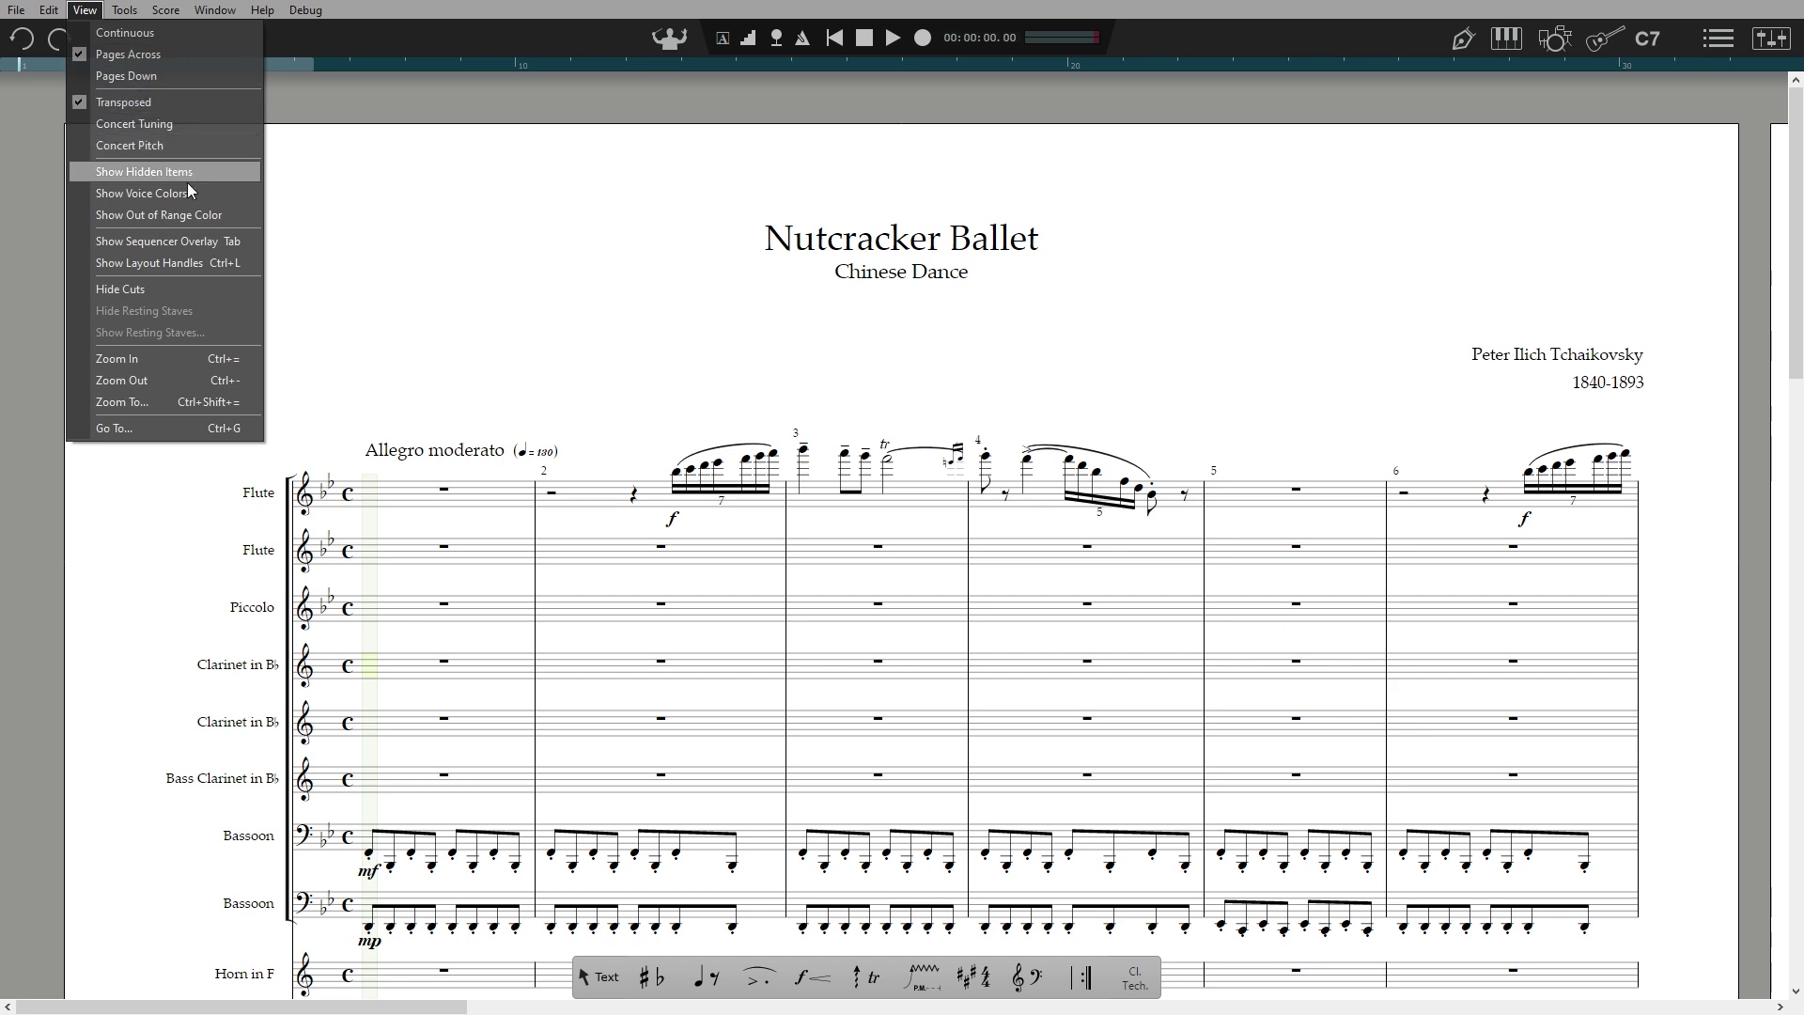
pyautogui.click(244, 266)
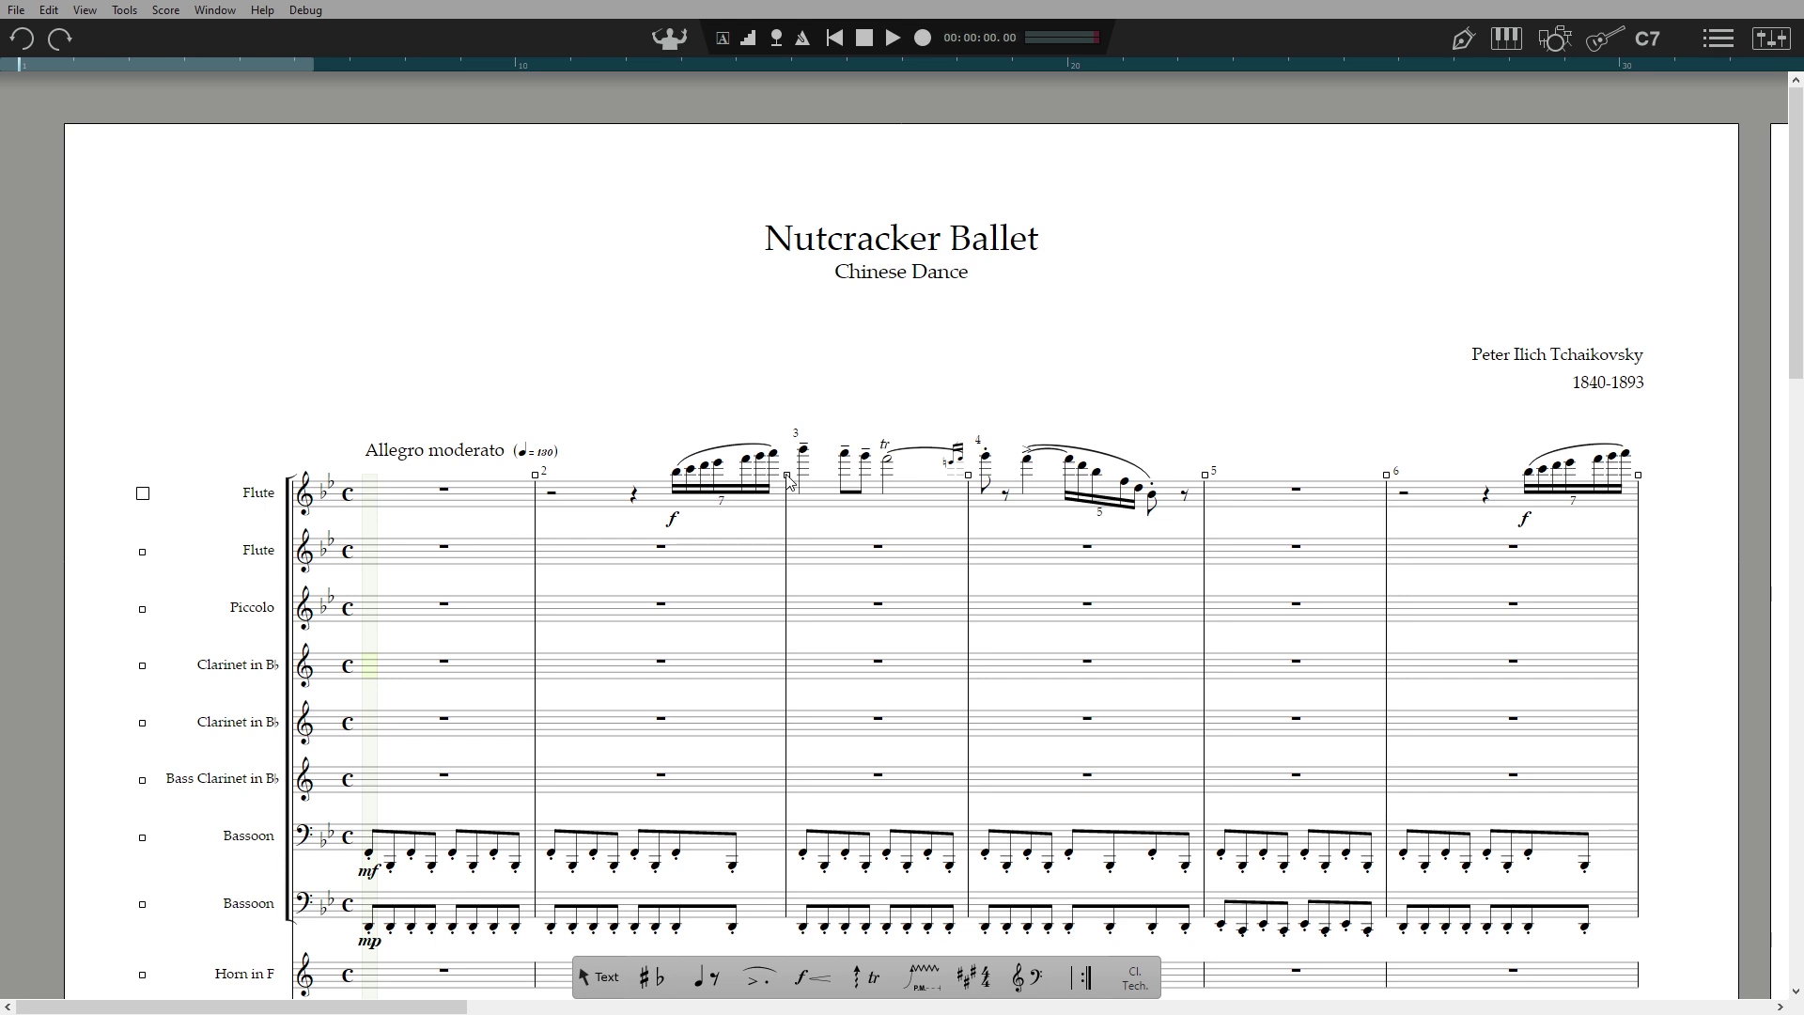
# - Widen measures 2–6, space the staves below the flutes lower, and widen the bar 12 hairpin's end
pyautogui.moveTo(787, 476); pyautogui.dragTo(757, 495)
pyautogui.moveTo(146, 556); pyautogui.dragTo(148, 597)
pyautogui.scroll(-10, 146, 376)
pyautogui.moveTo(146, 373); pyautogui.dragTo(146, 395)
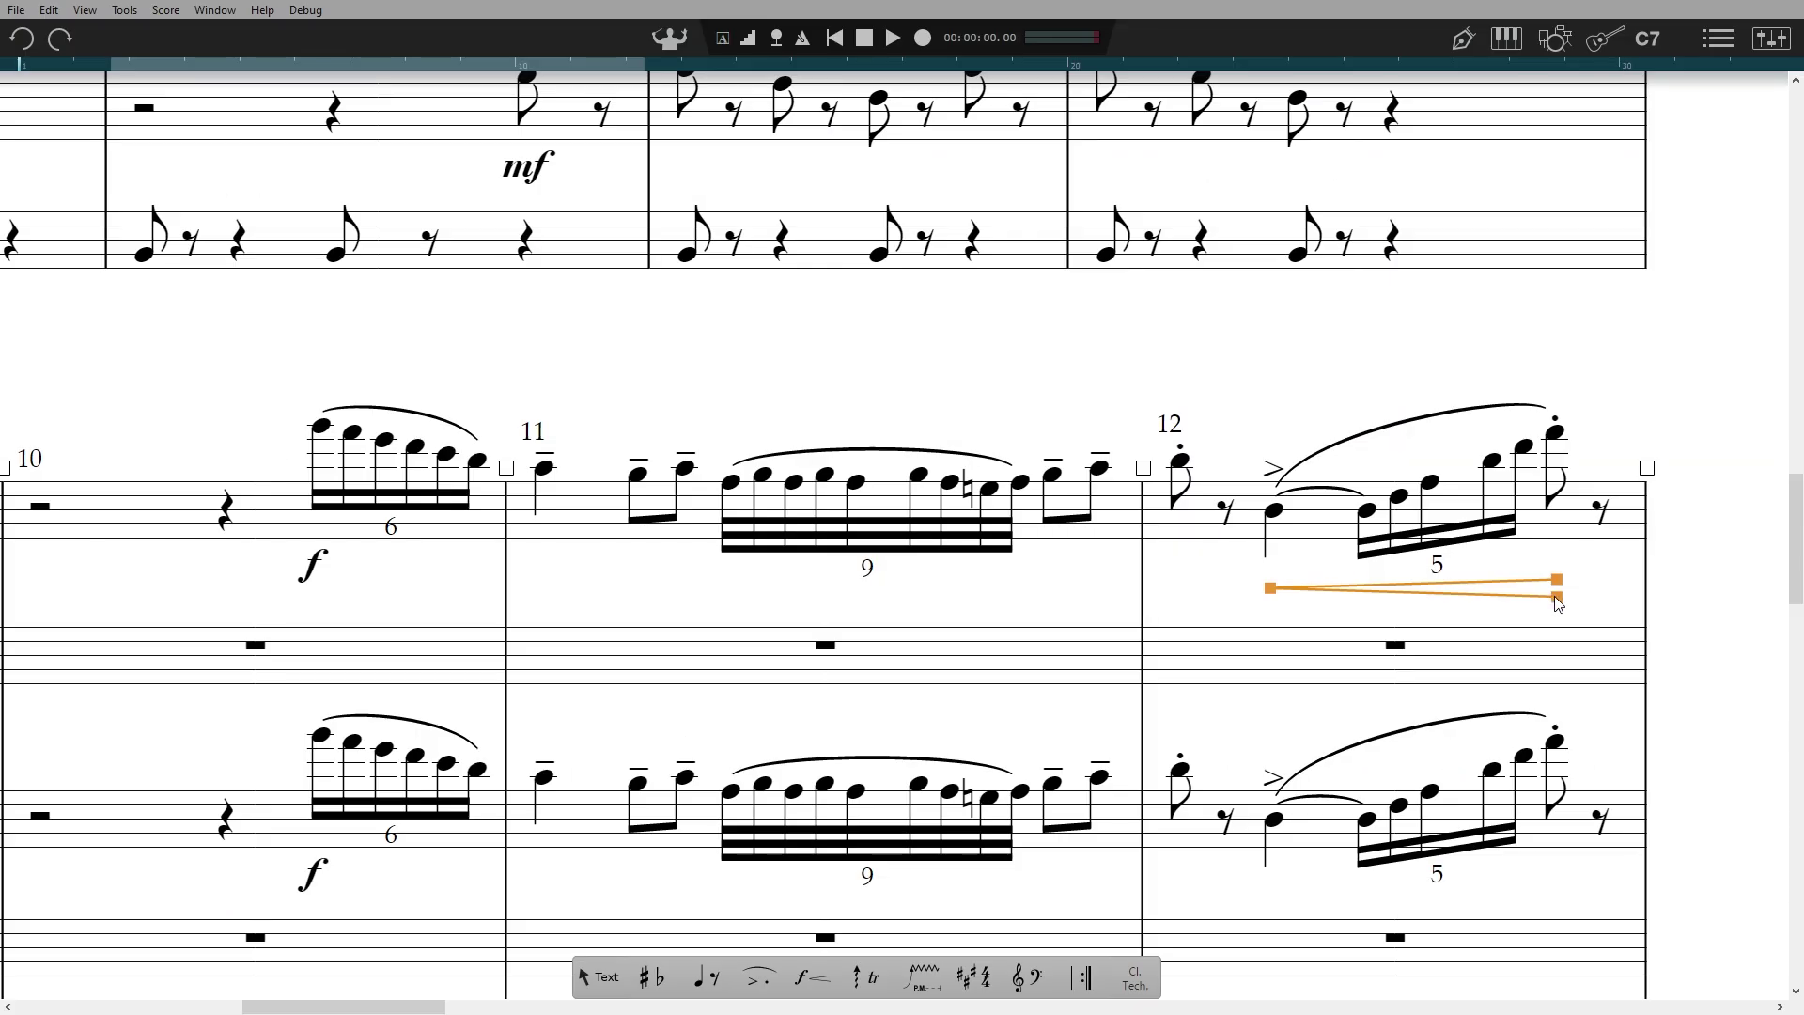
pyautogui.moveTo(1557, 602); pyautogui.dragTo(1581, 617)
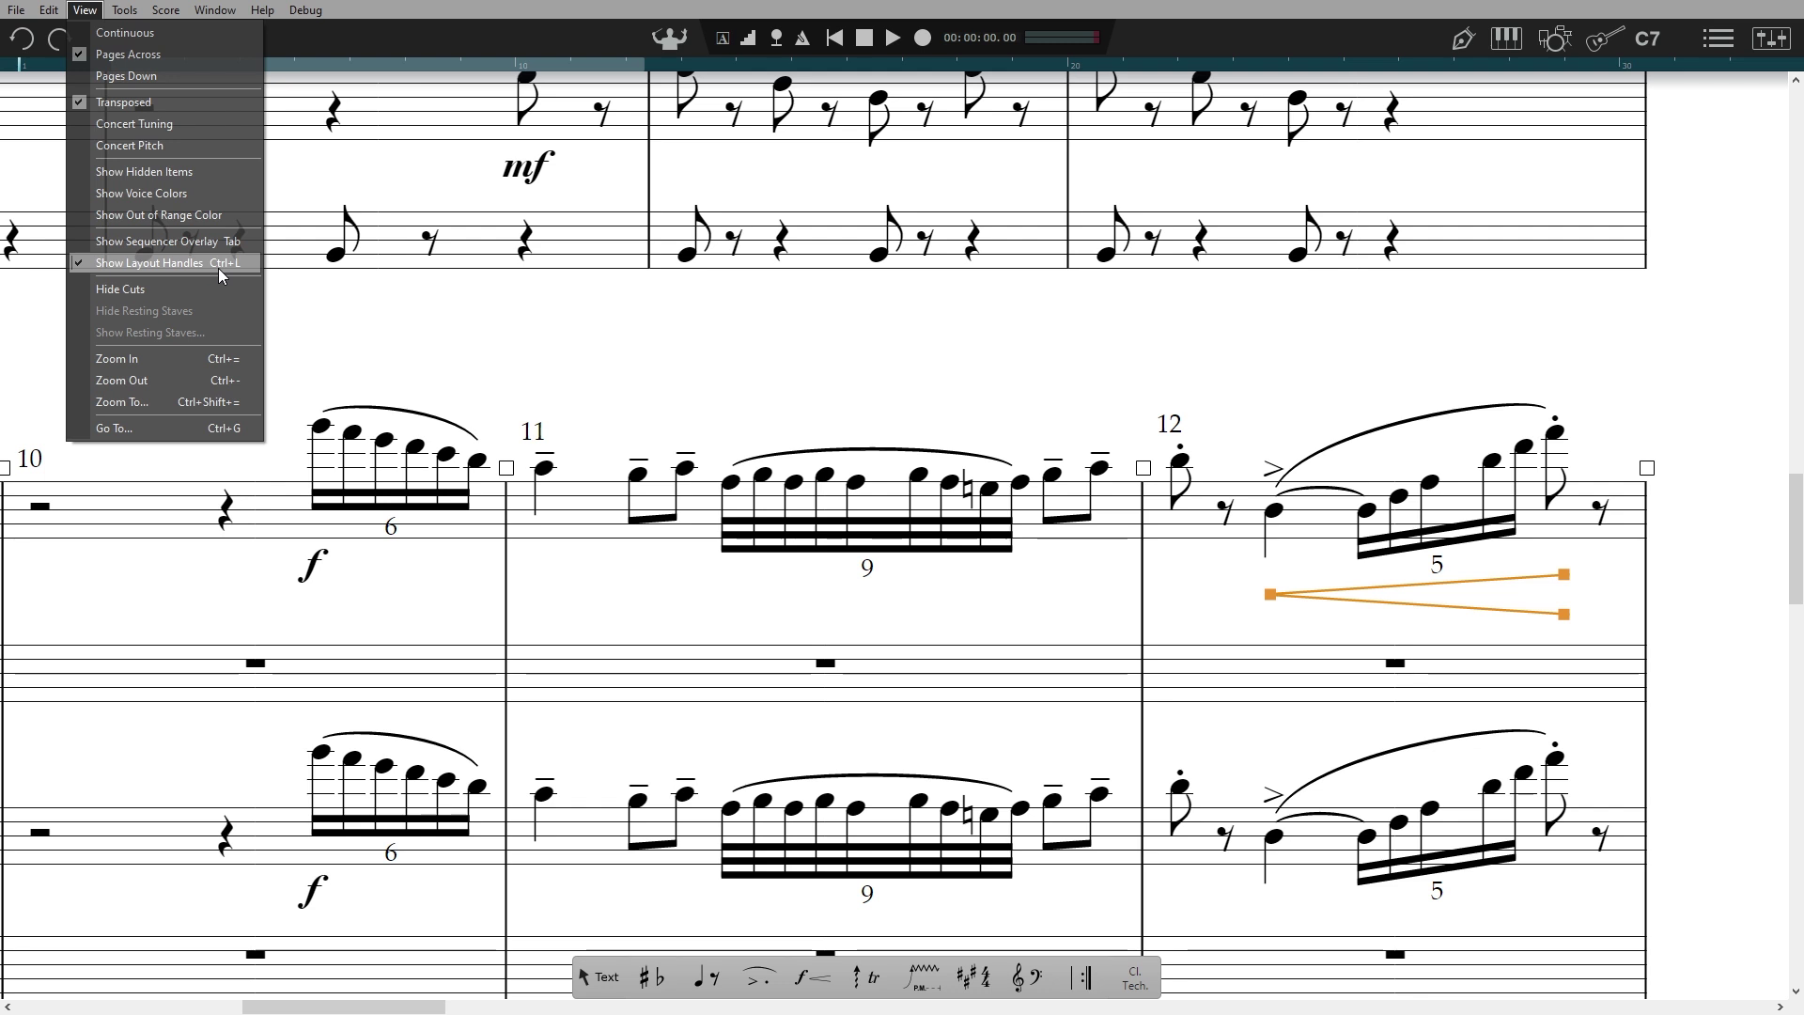
# - Hide the layout handles, shorten the bar 12 hairpin slightly, and deselect it
pyautogui.click(218, 267)
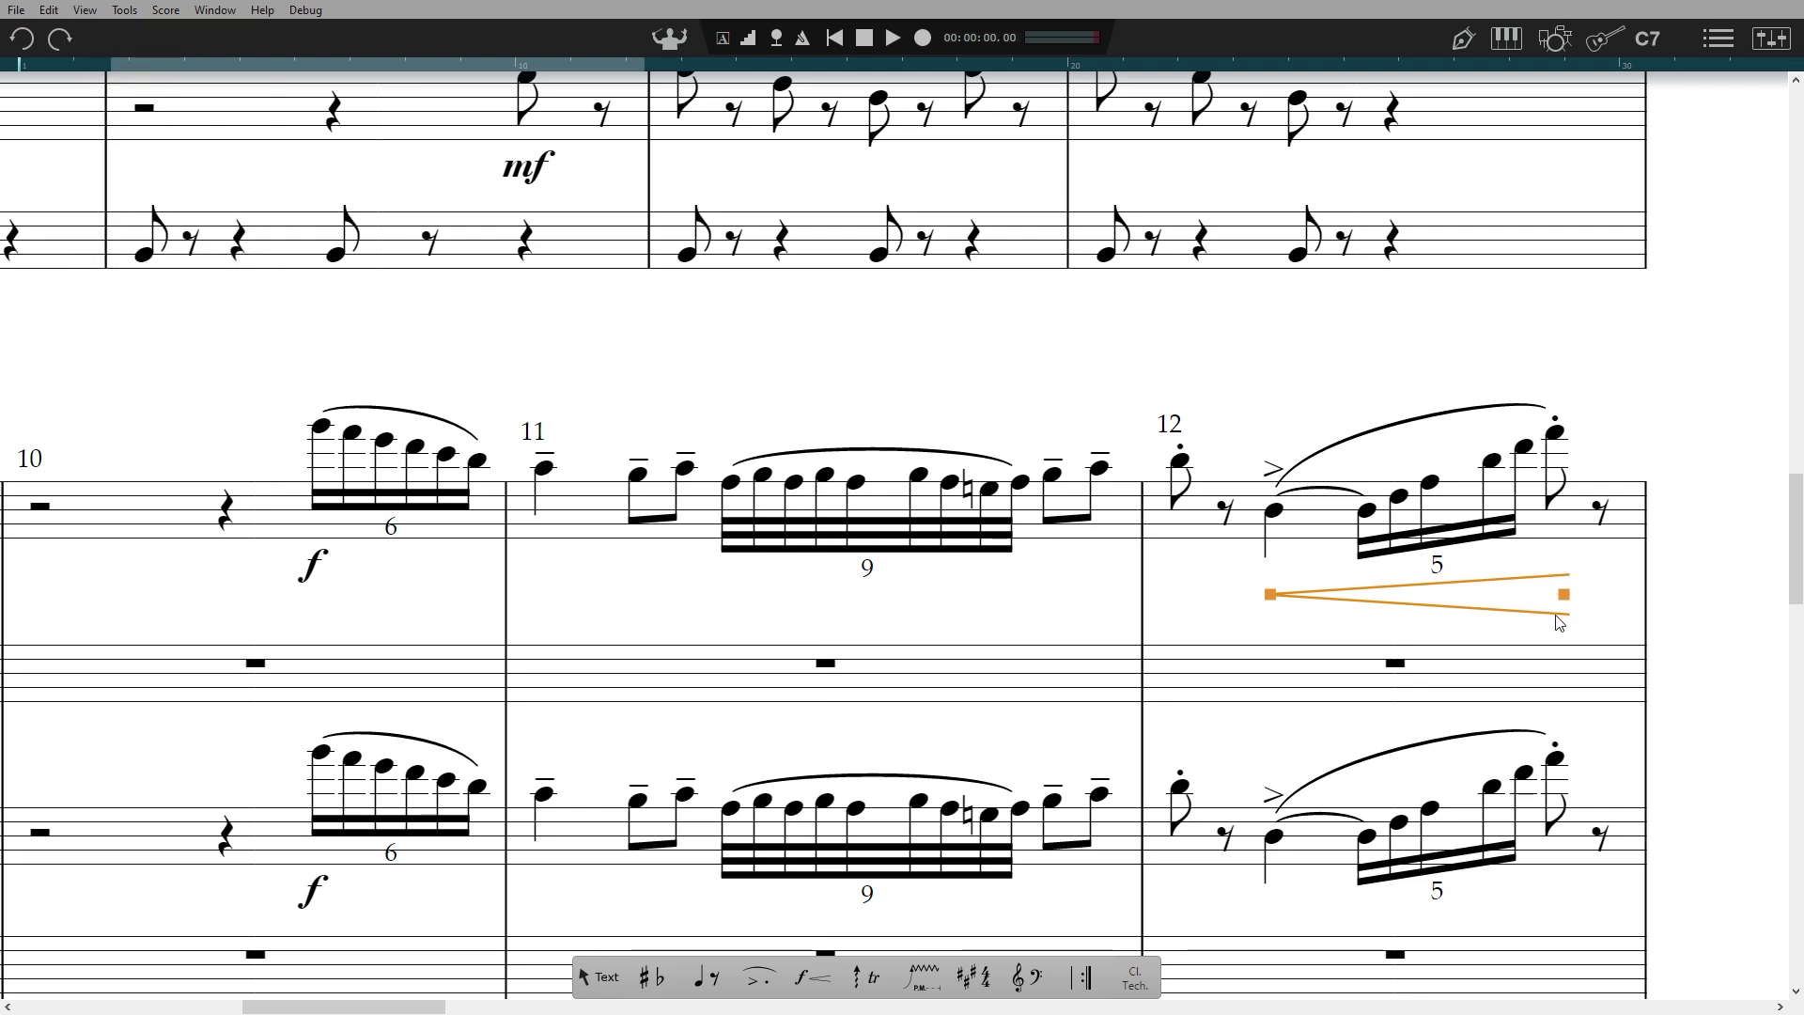
pyautogui.moveTo(1562, 601)
pyautogui.mouseDown()
pyautogui.moveTo(1527, 601)
pyautogui.moveTo(1566, 602)
pyautogui.mouseUp()
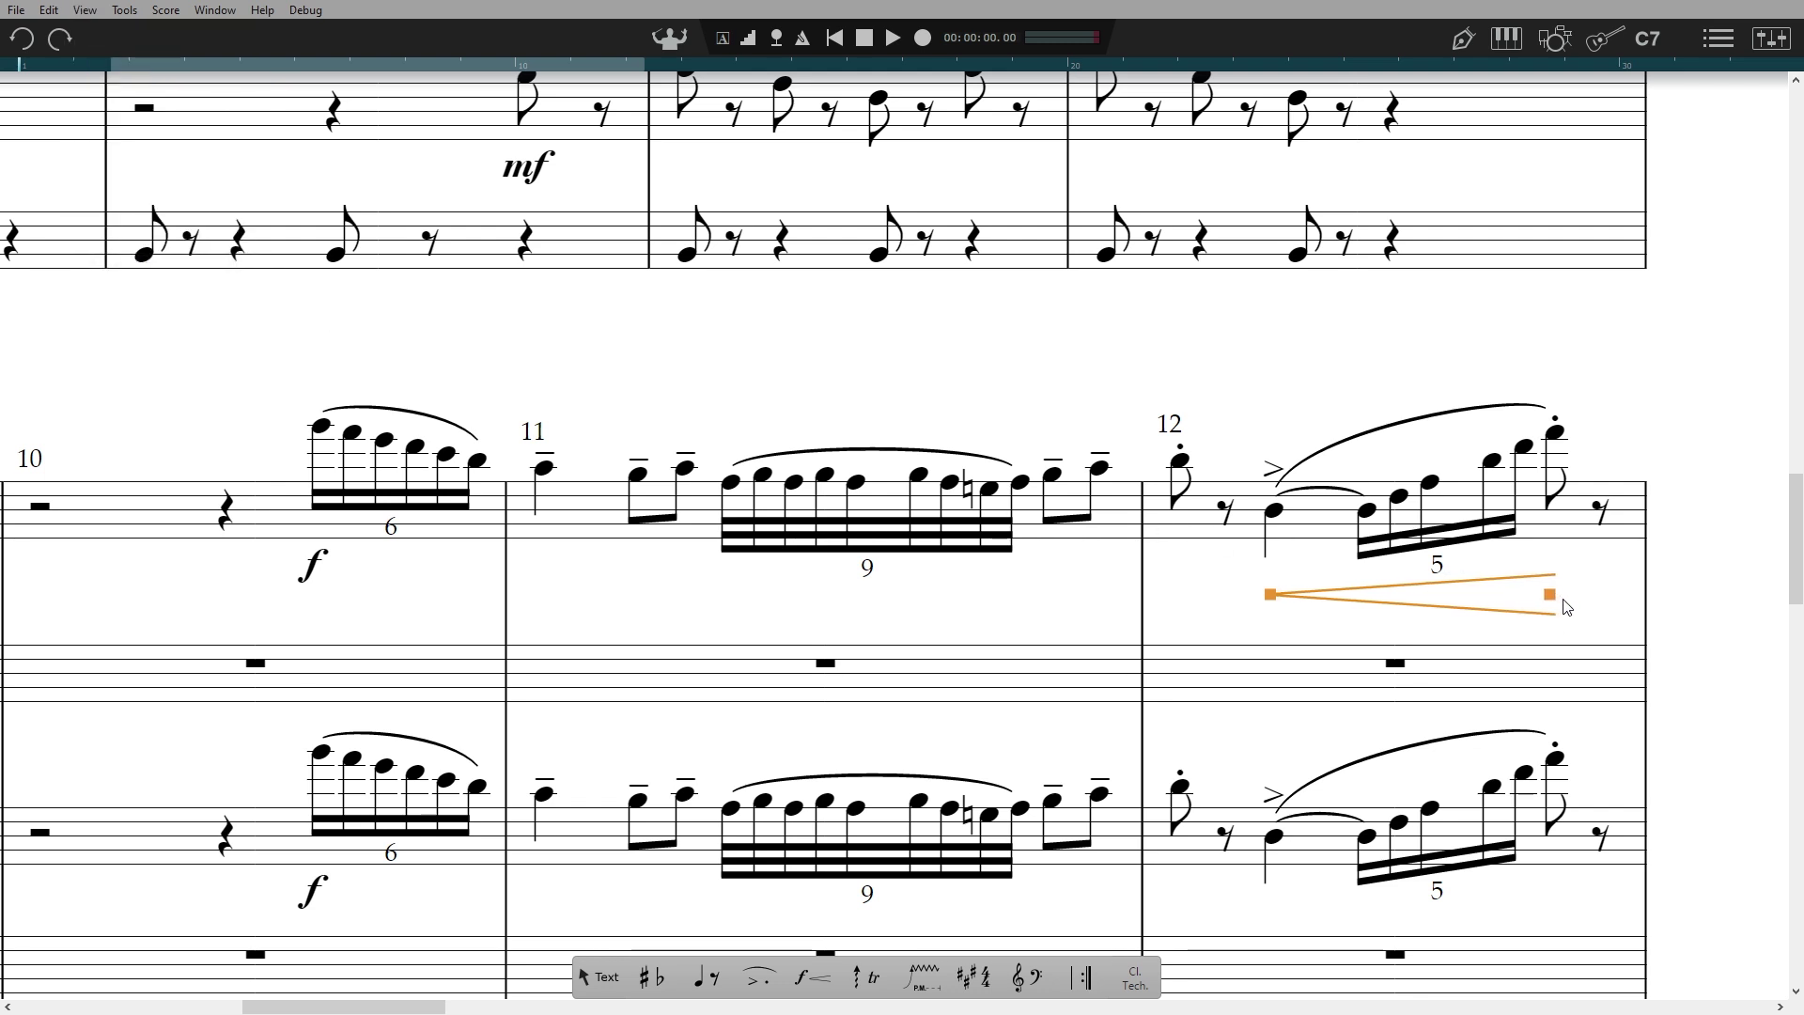
pyautogui.click(1169, 620)
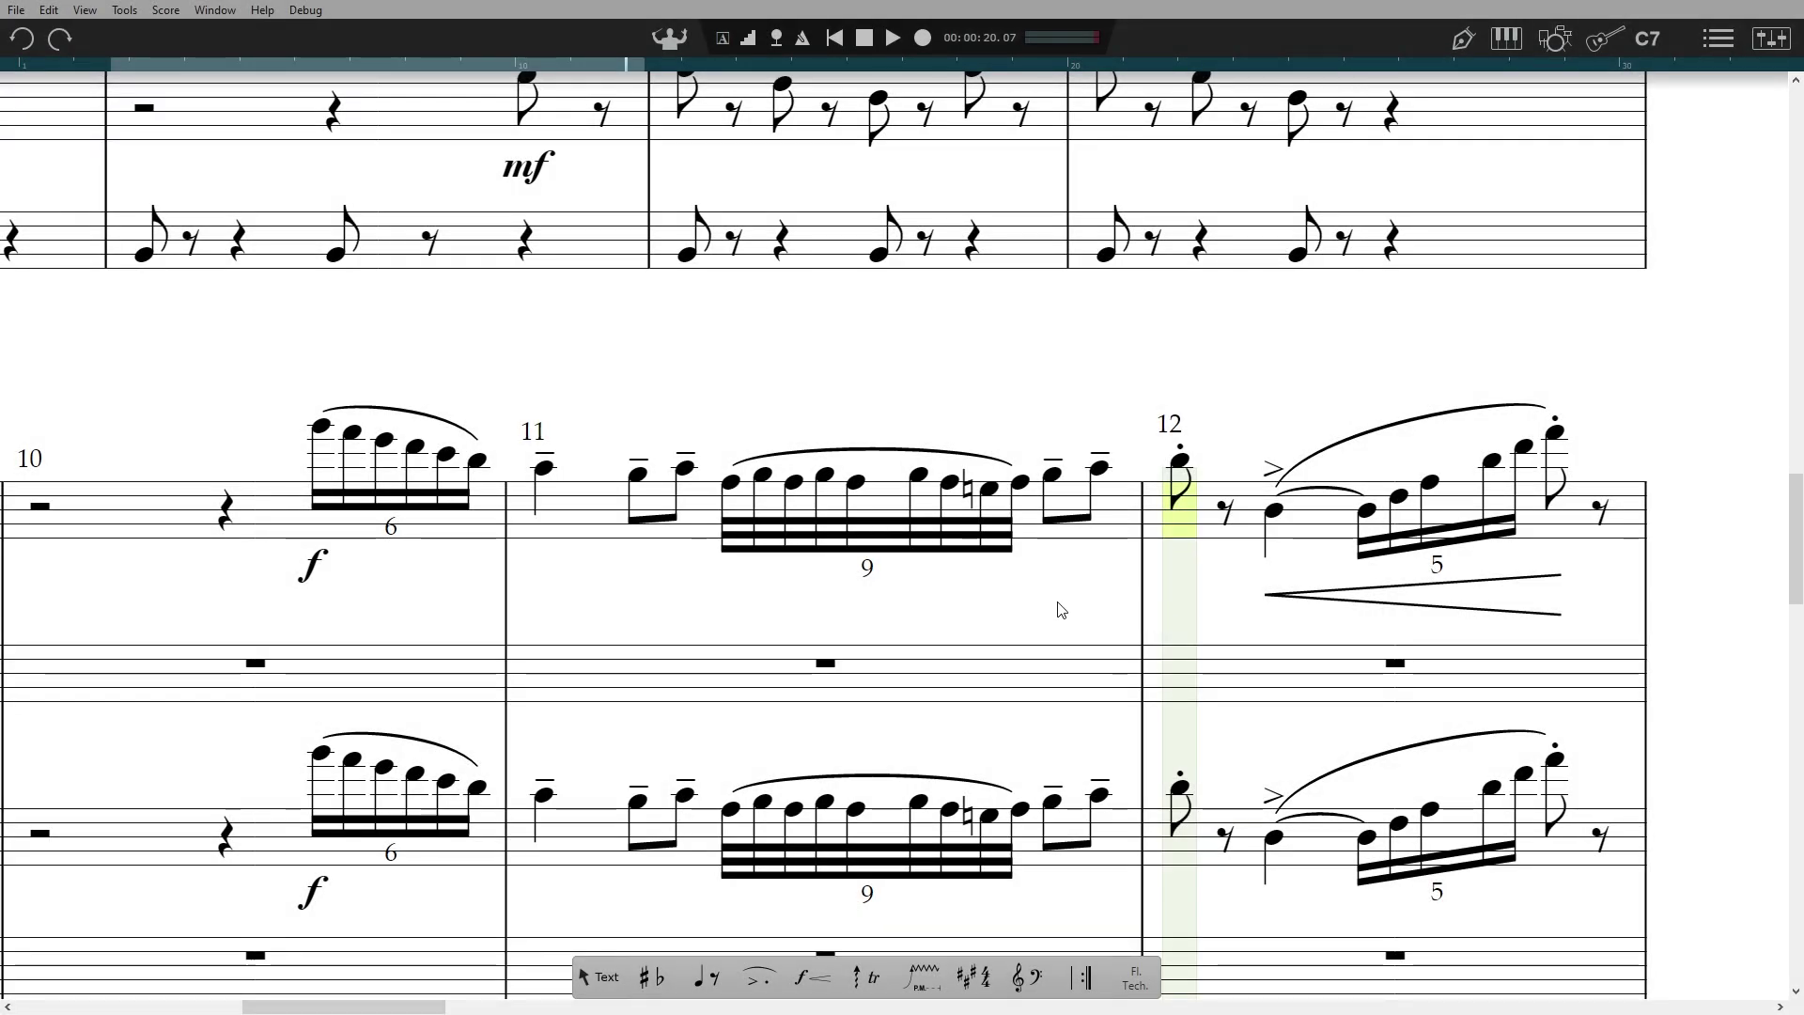
# - In Score Setup, reassign the top Flute staff to Woodwinds > Piccolo and exit
pyautogui.click(1726, 39)
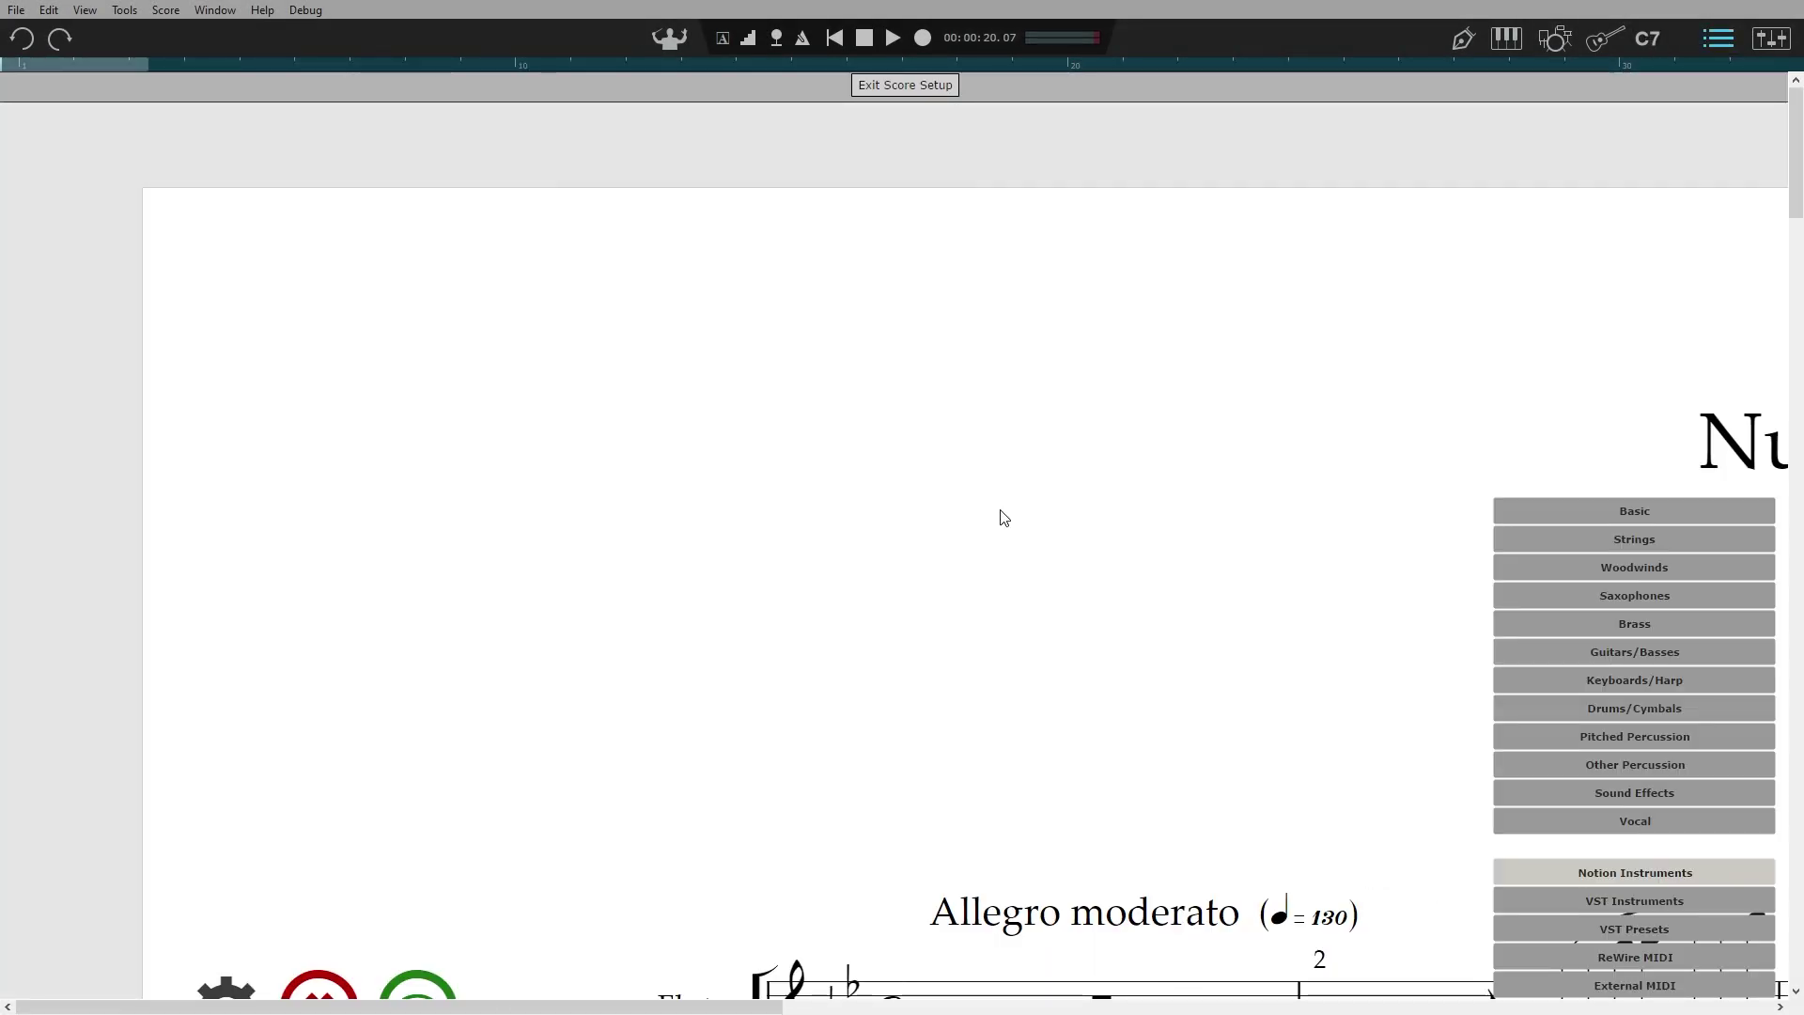
pyautogui.click(225, 454)
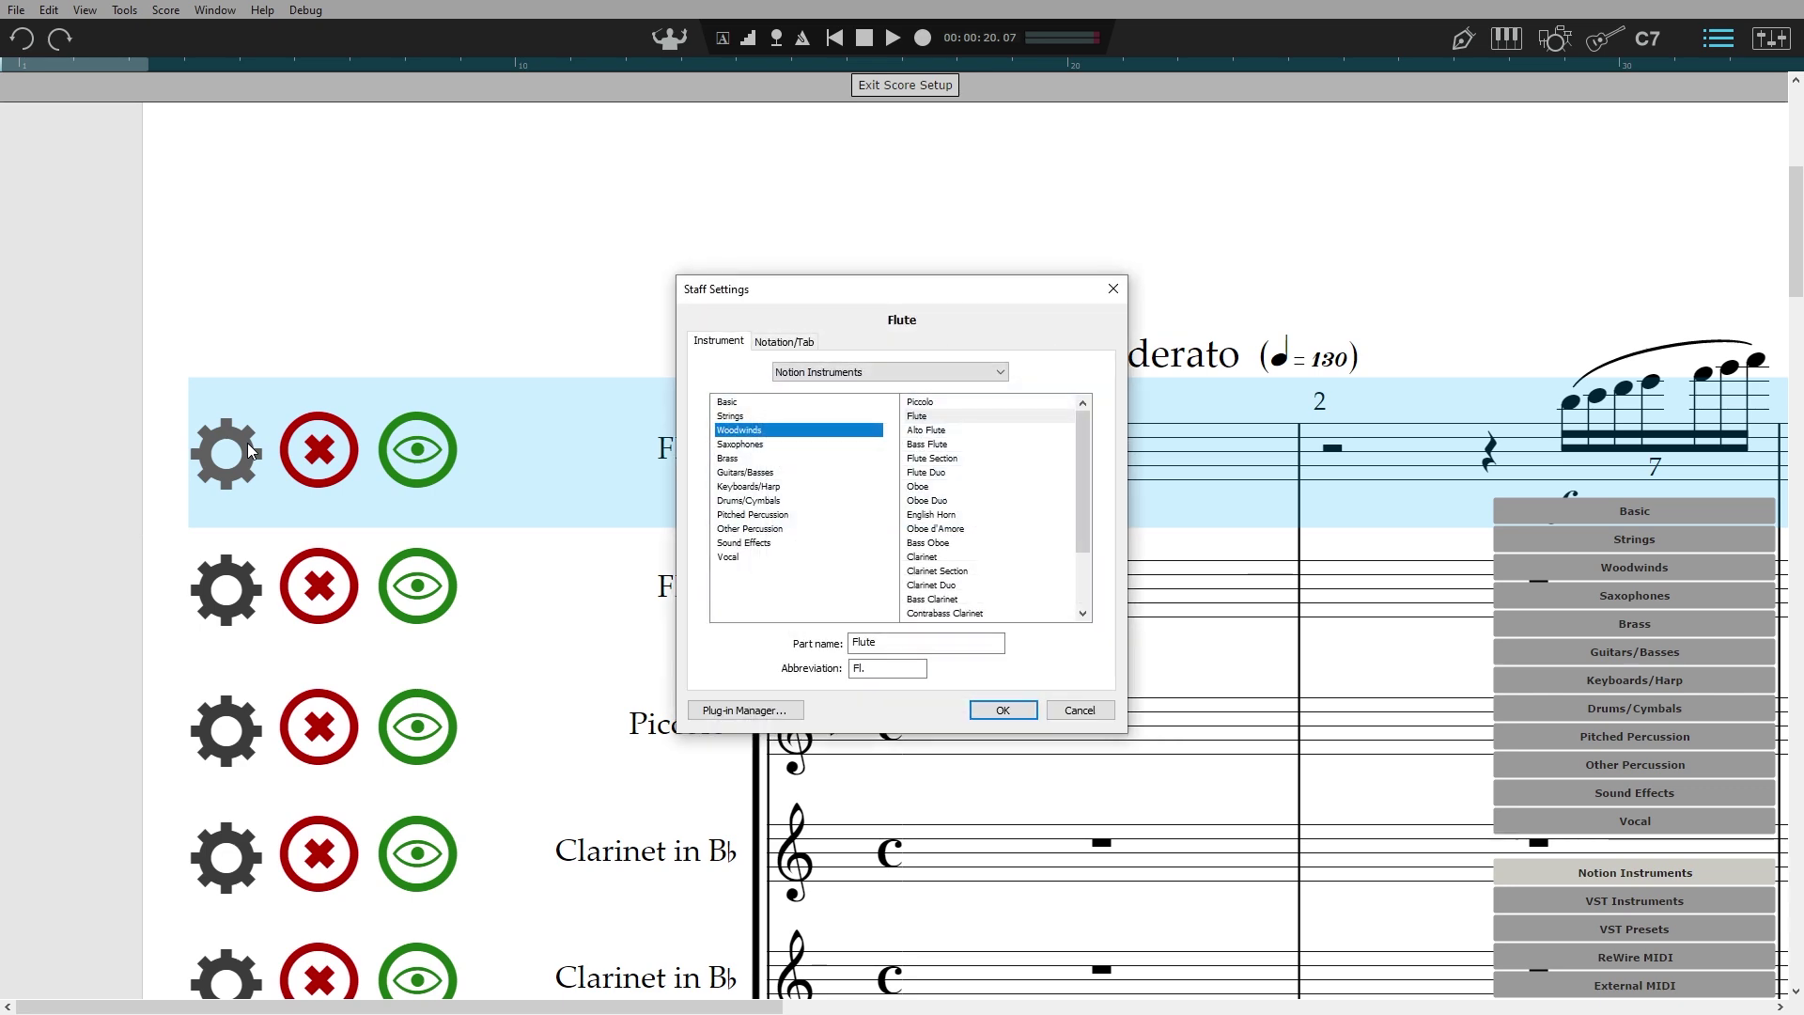
pyautogui.click(930, 402)
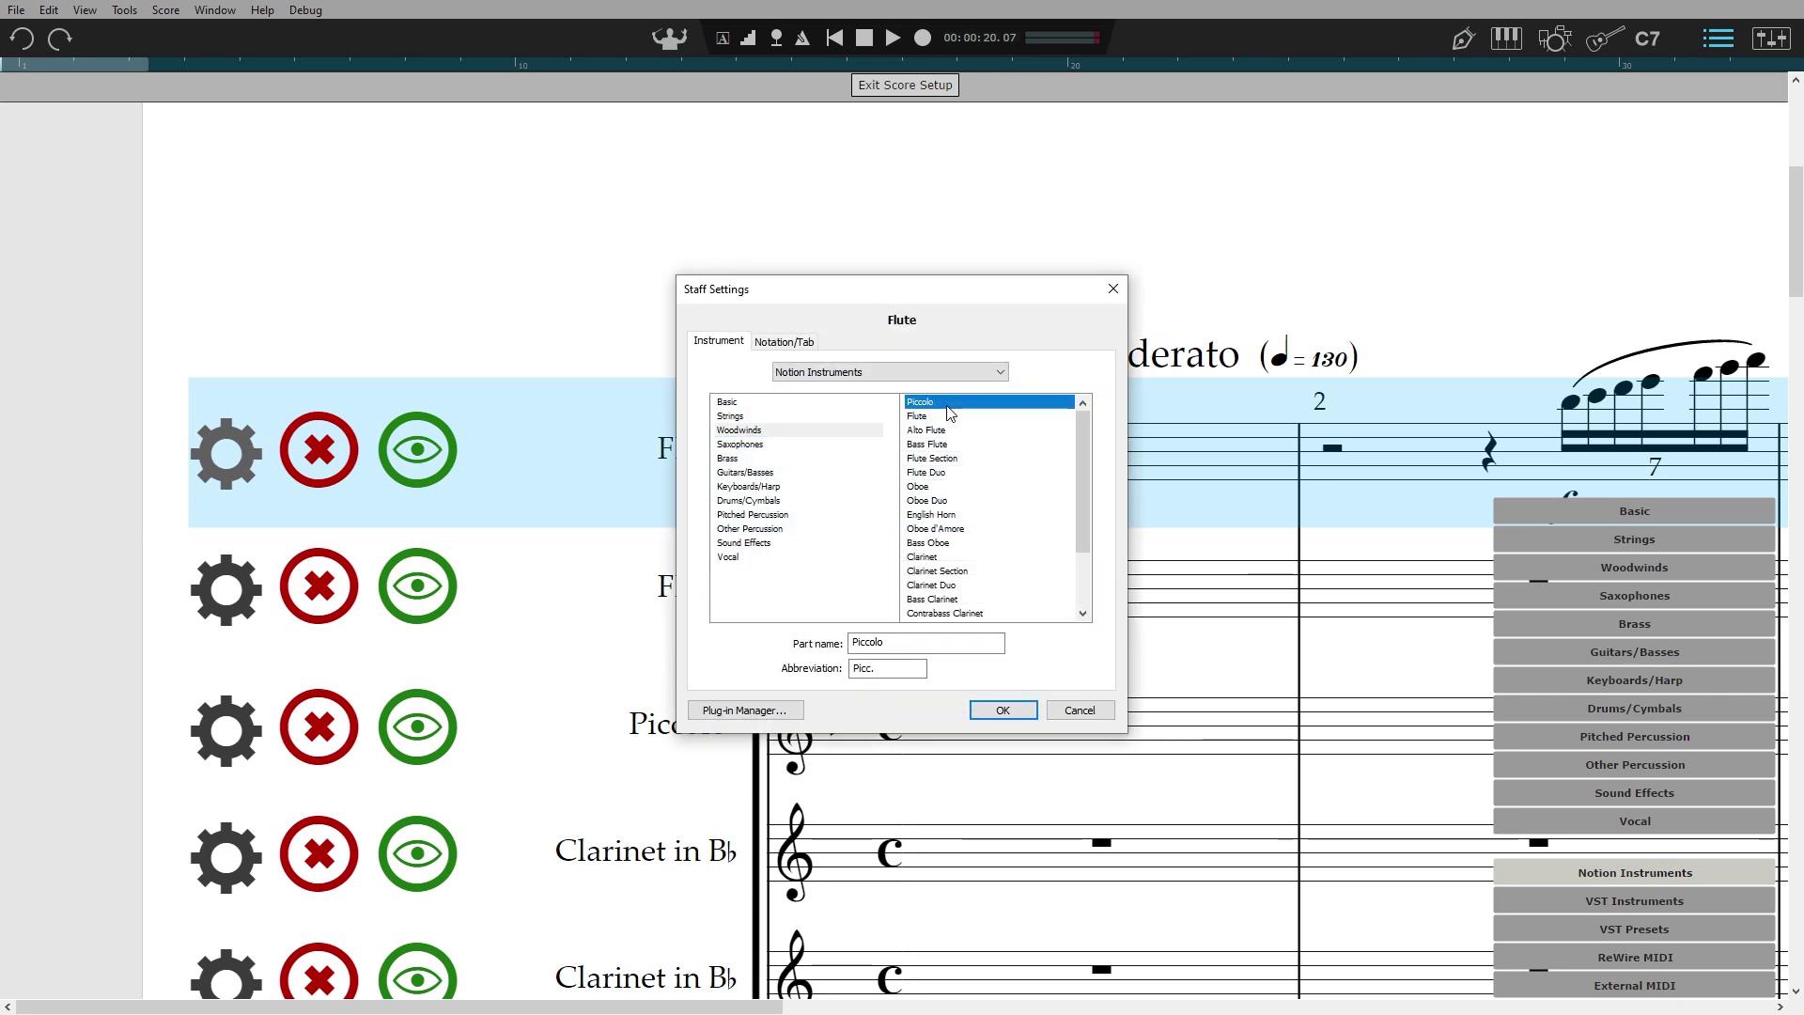
pyautogui.click(1005, 710)
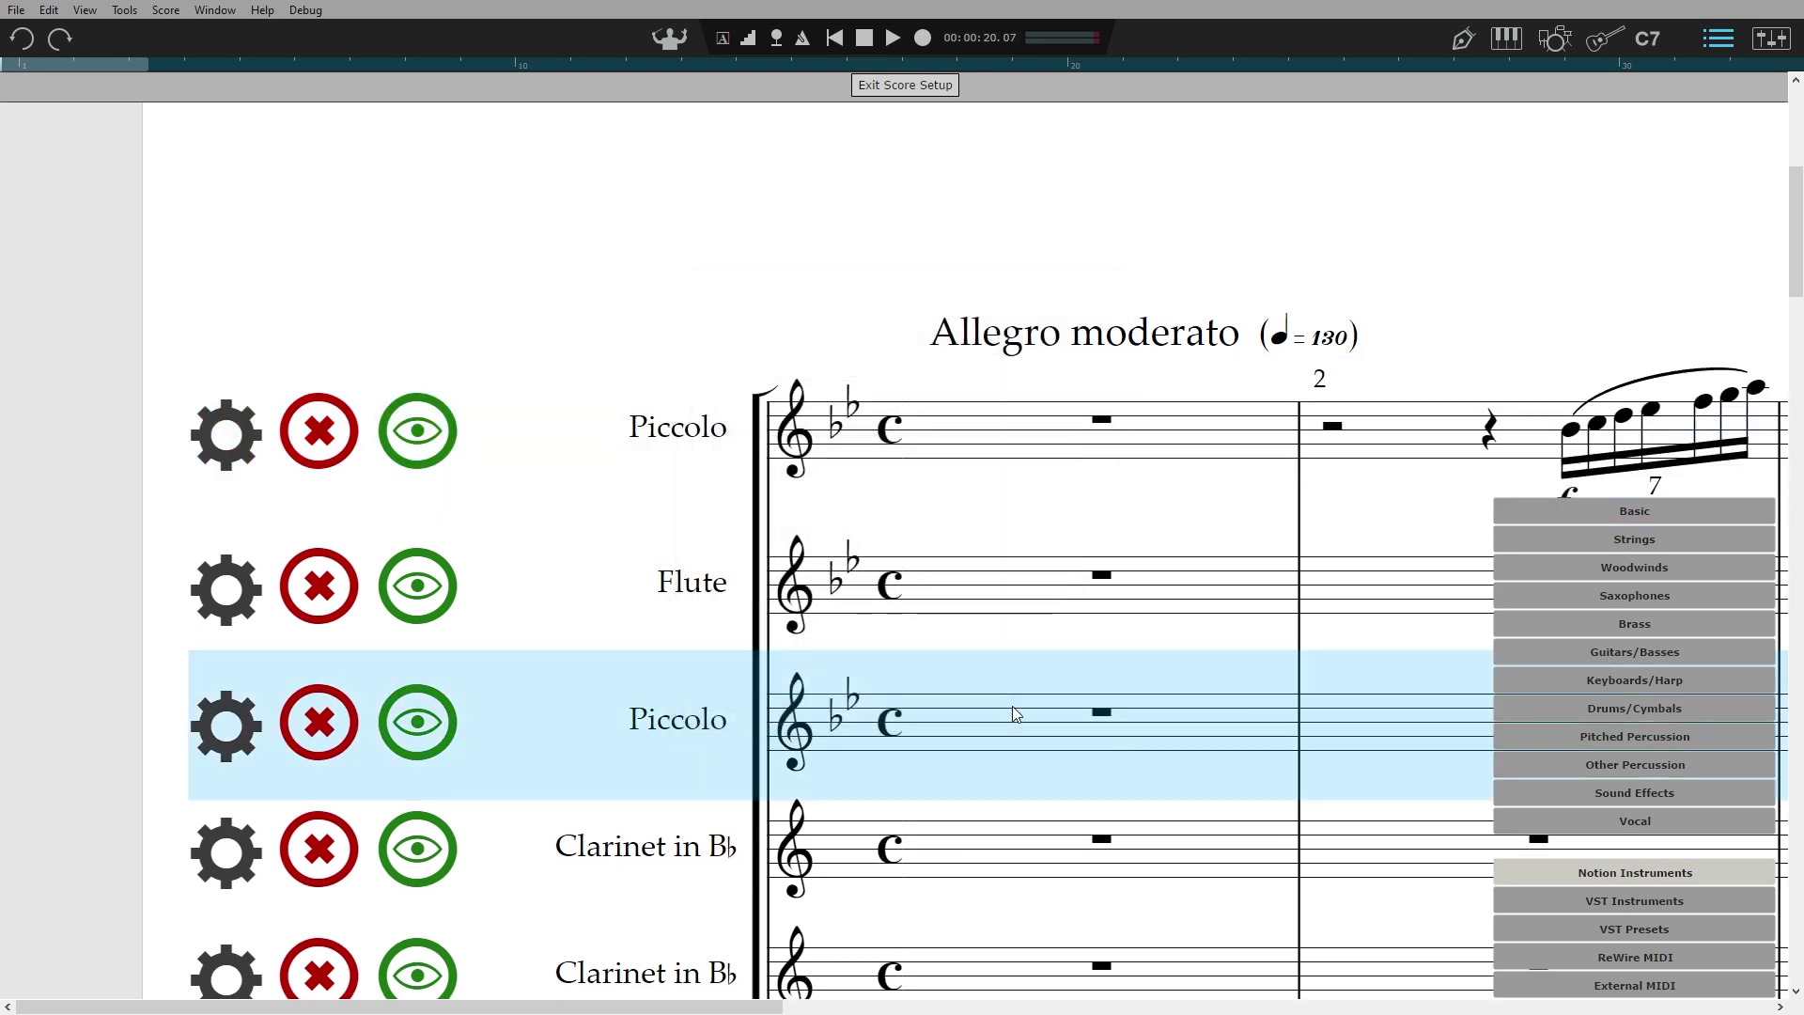
pyautogui.press('Escape')
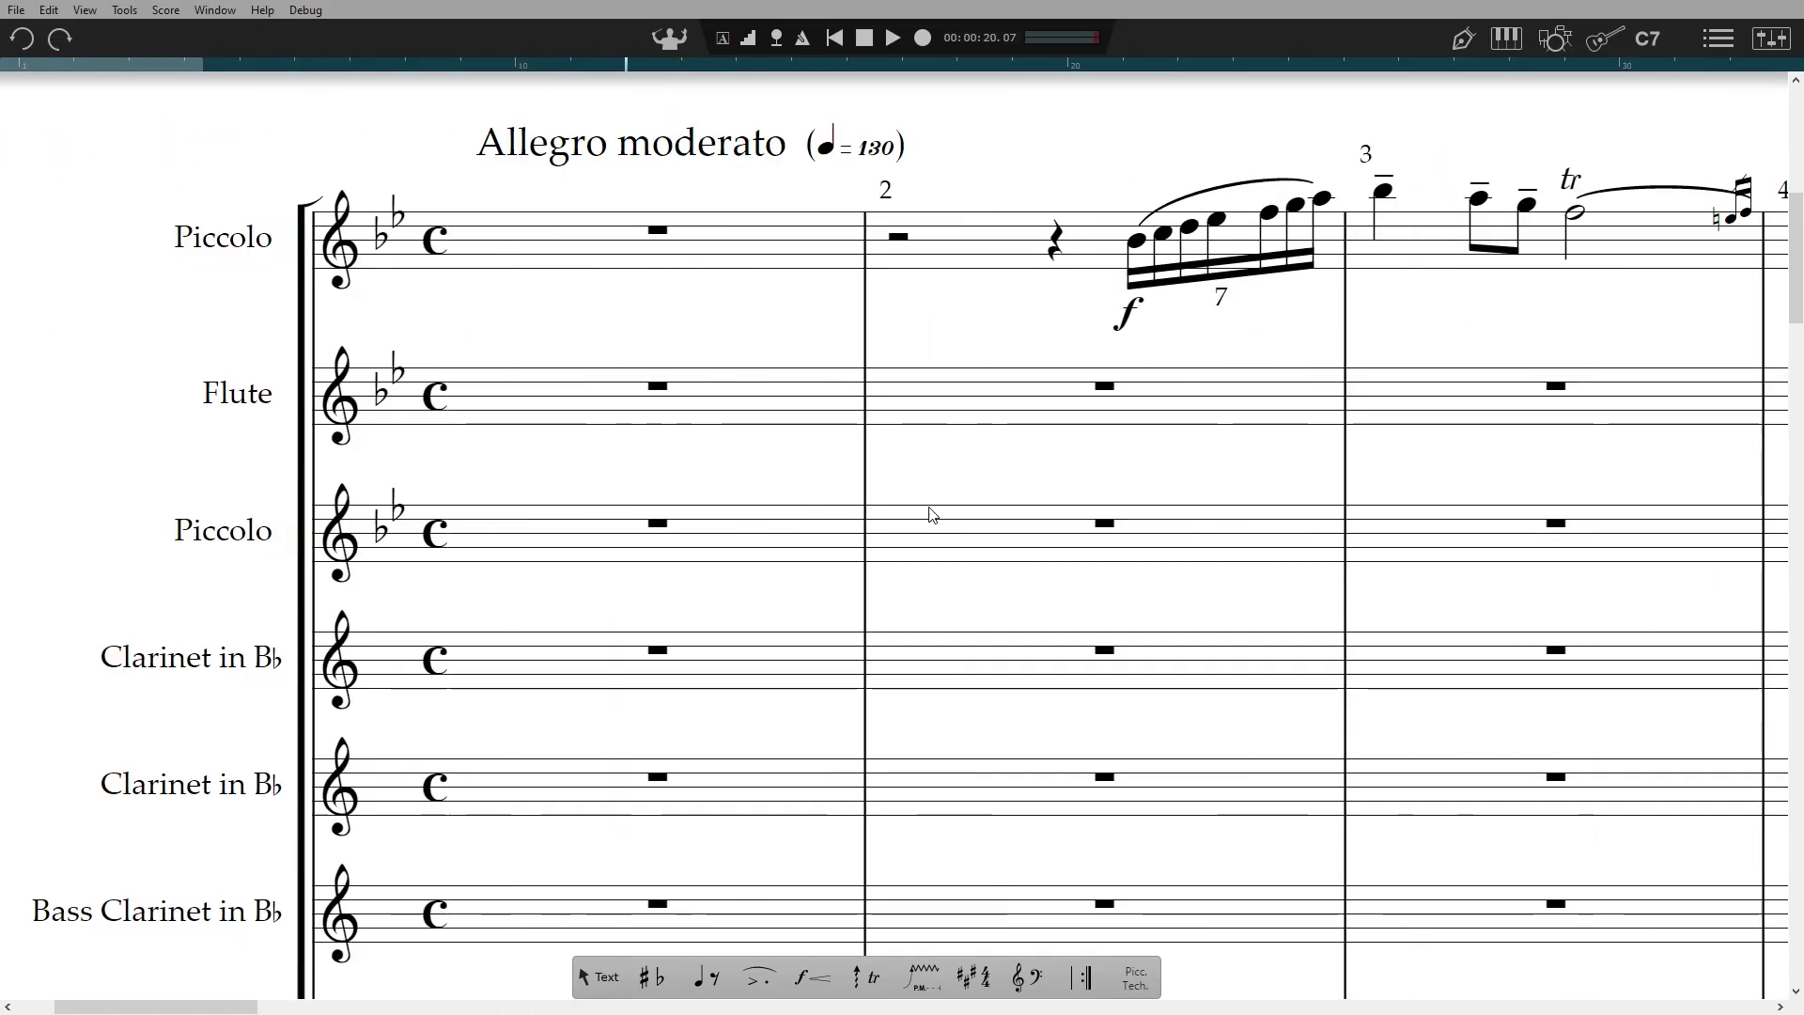
# - At Clarinet bar 2, add an instrument change to a Woodwinds Clarinet transposed in A
pyautogui.click(884, 663)
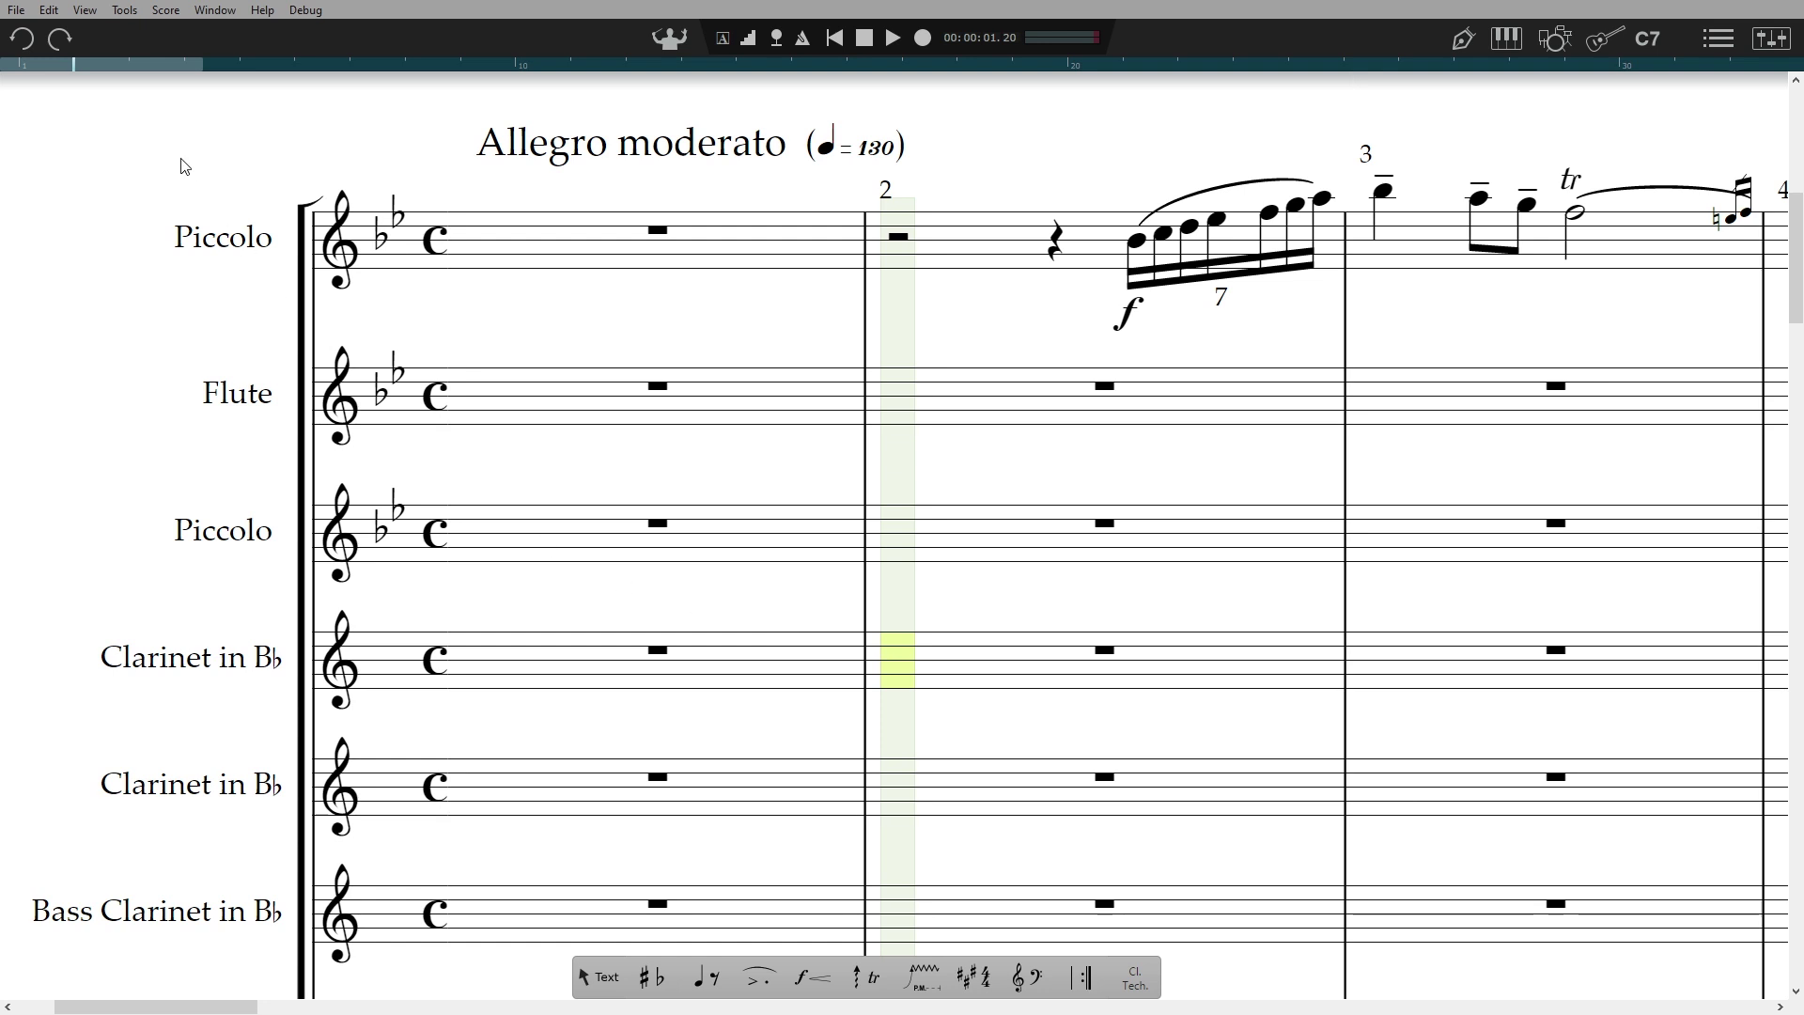
pyautogui.click(128, 11)
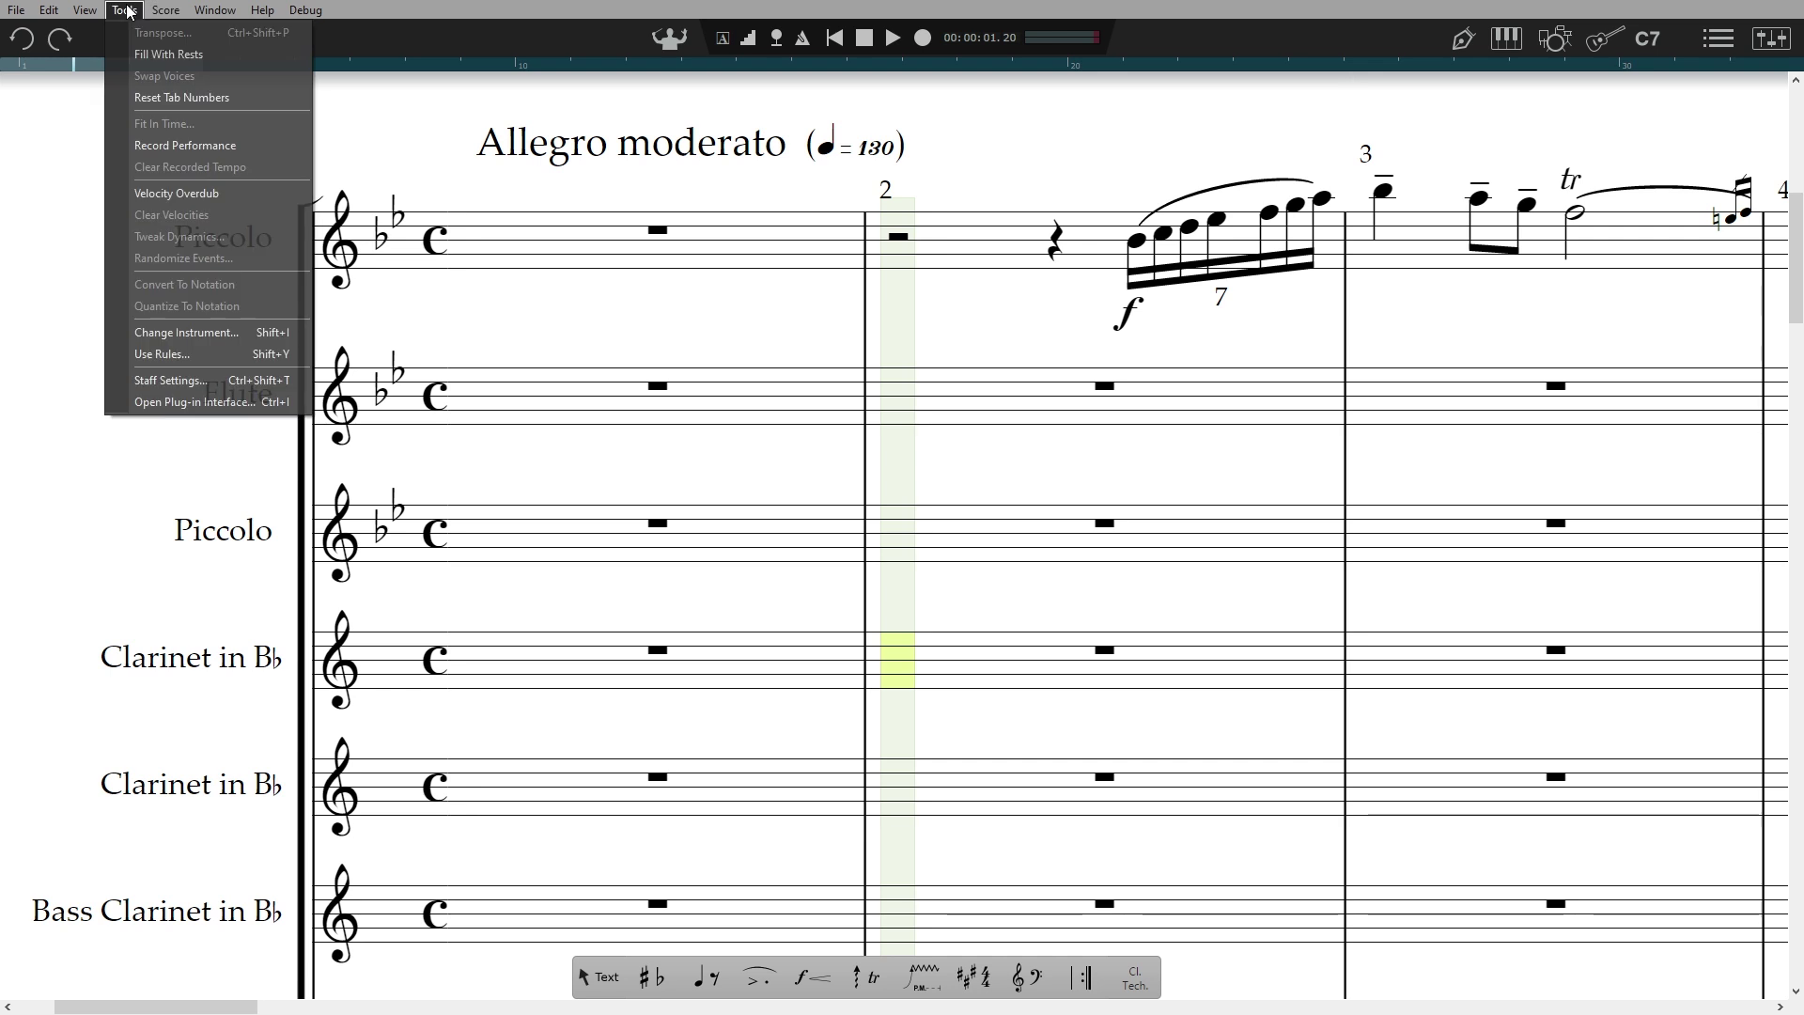
pyautogui.click(246, 336)
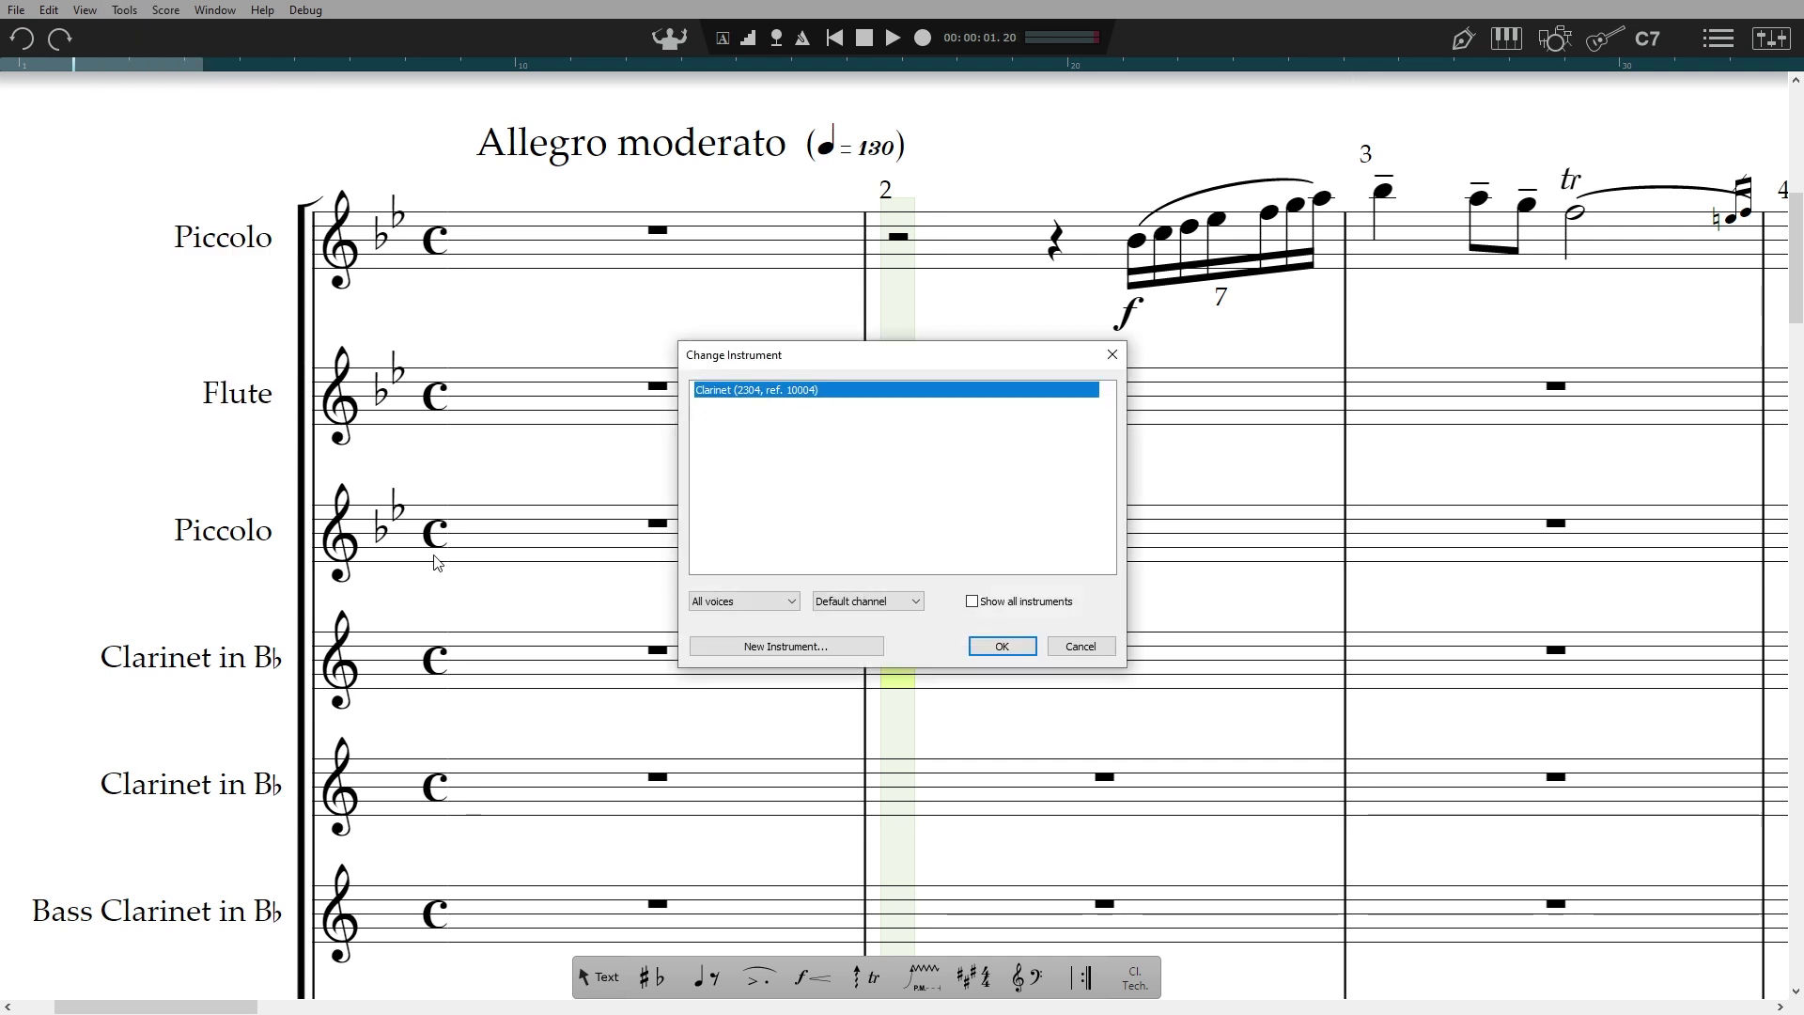
pyautogui.click(765, 647)
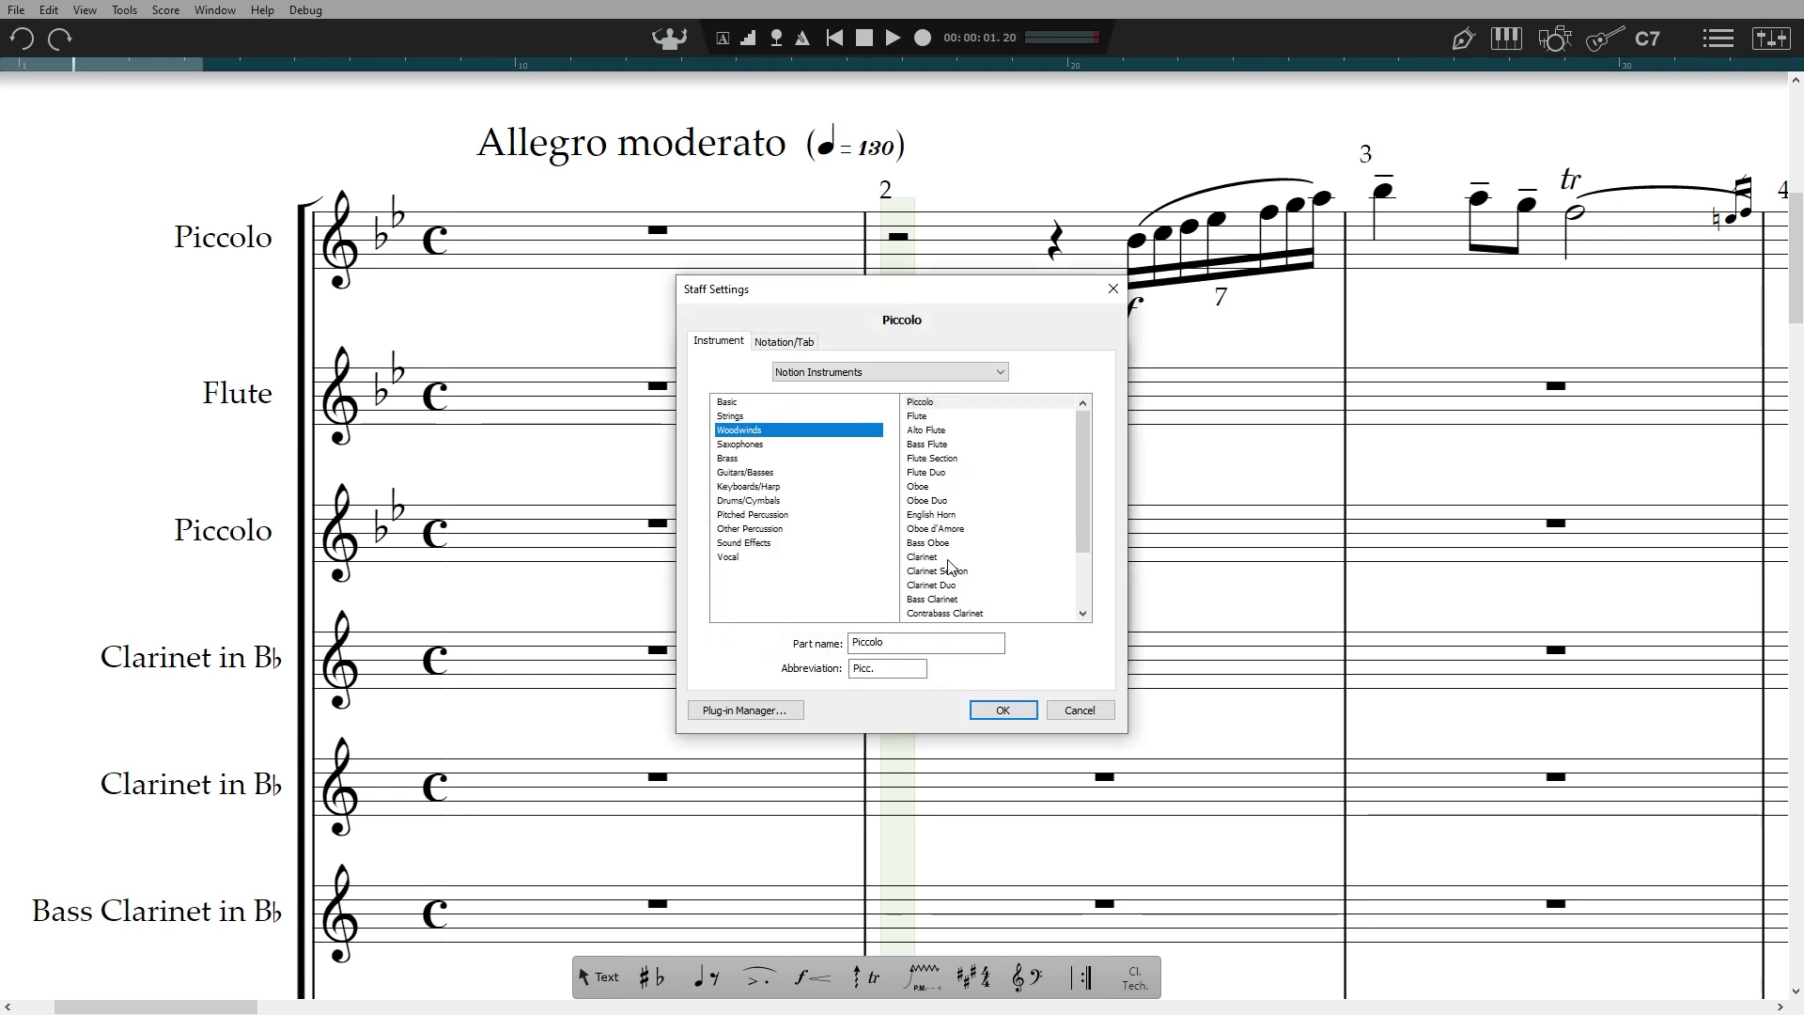
pyautogui.click(948, 558)
pyautogui.click(782, 342)
pyautogui.click(764, 645)
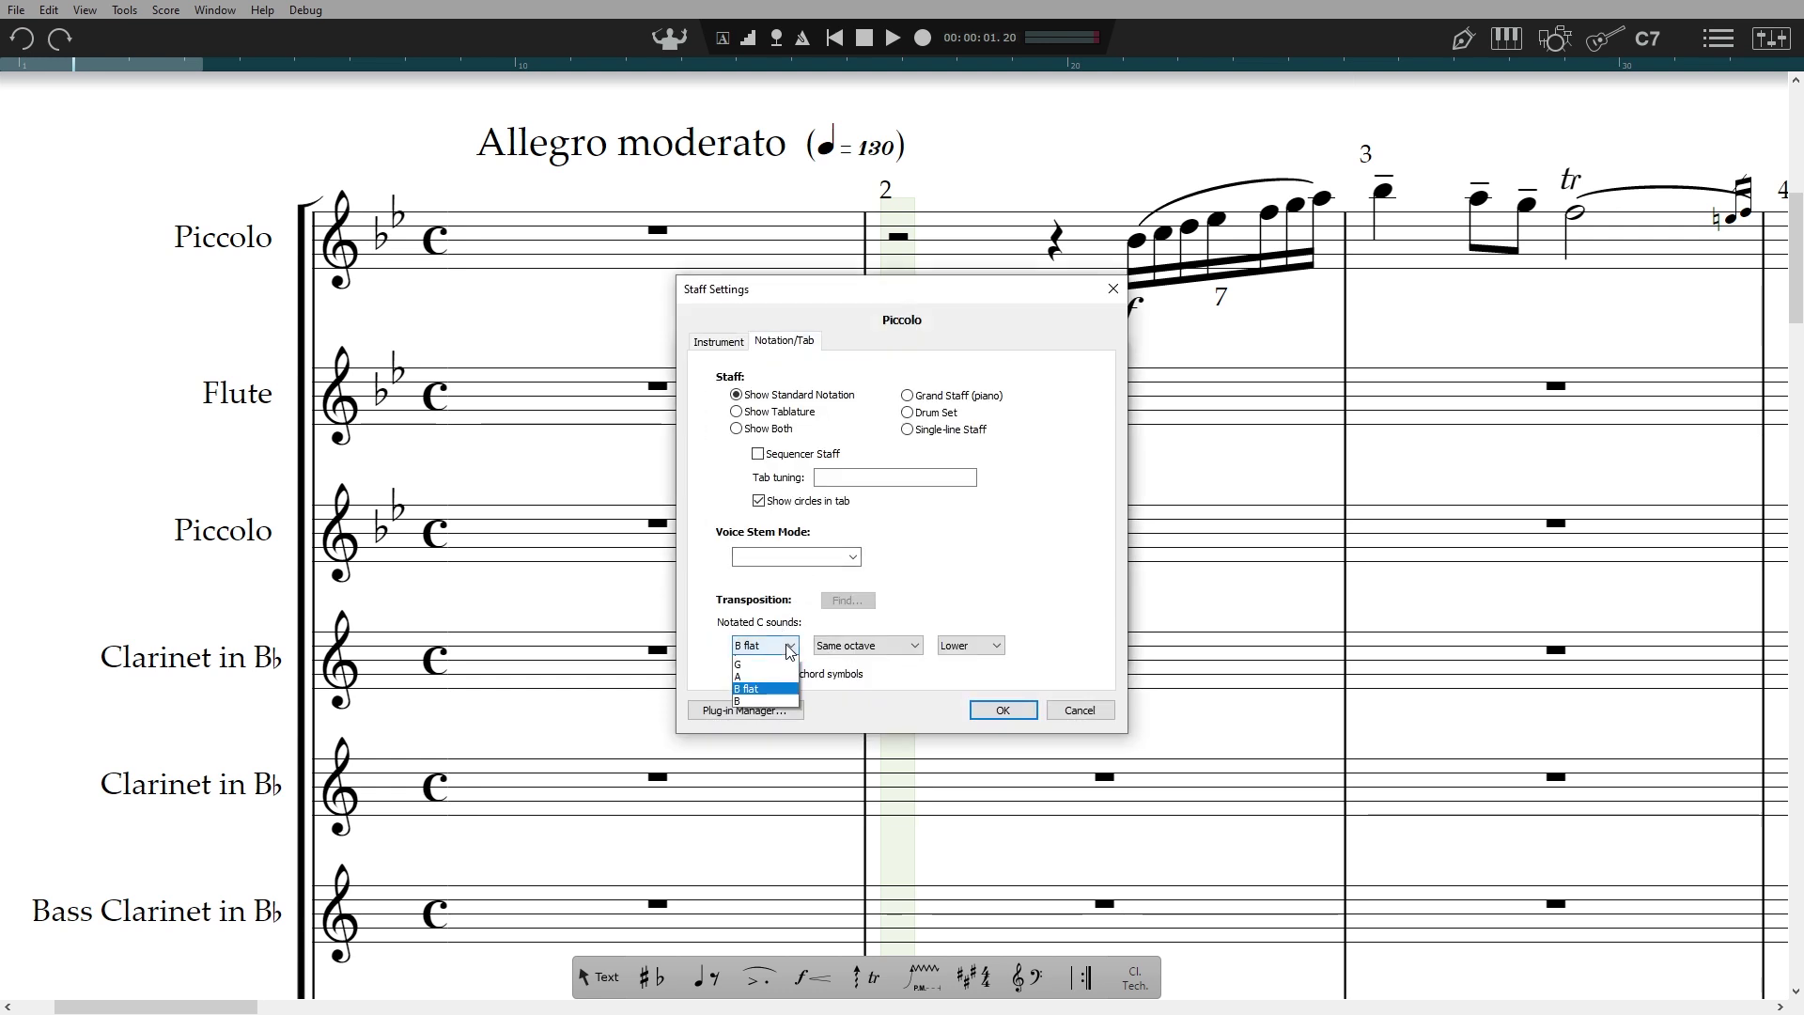
pyautogui.click(765, 736)
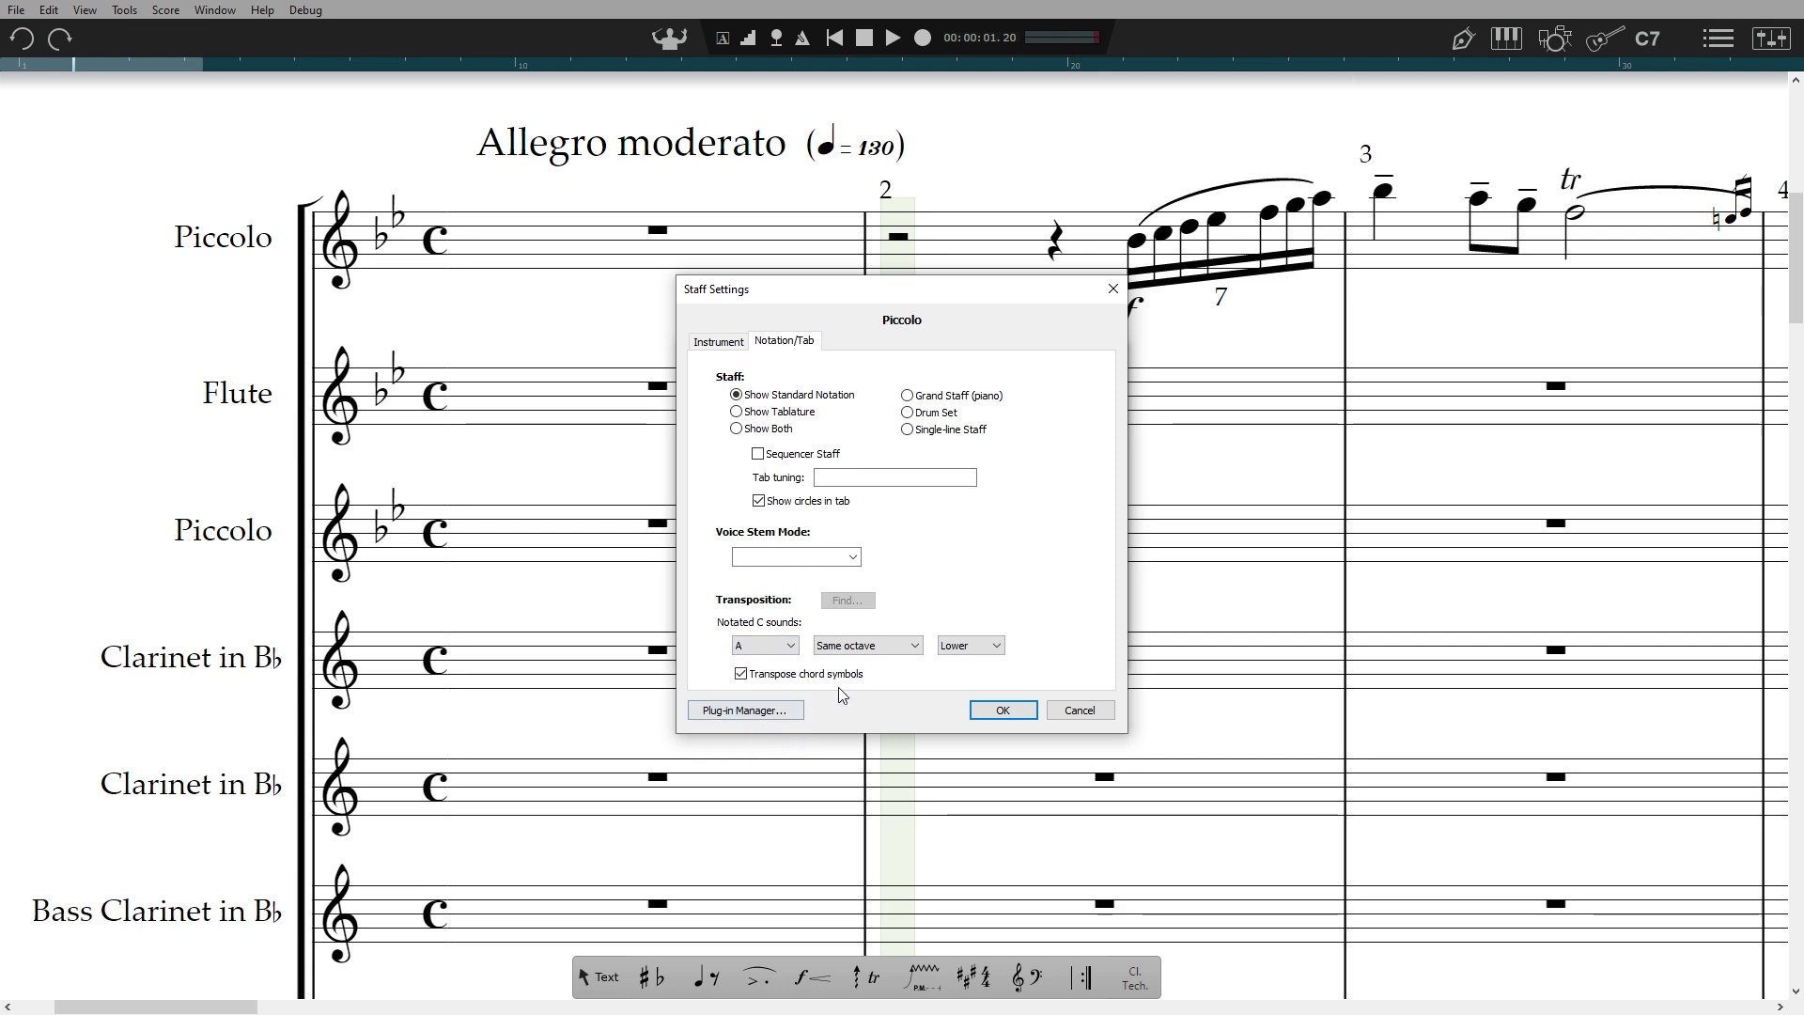
pyautogui.click(995, 712)
pyautogui.click(1001, 655)
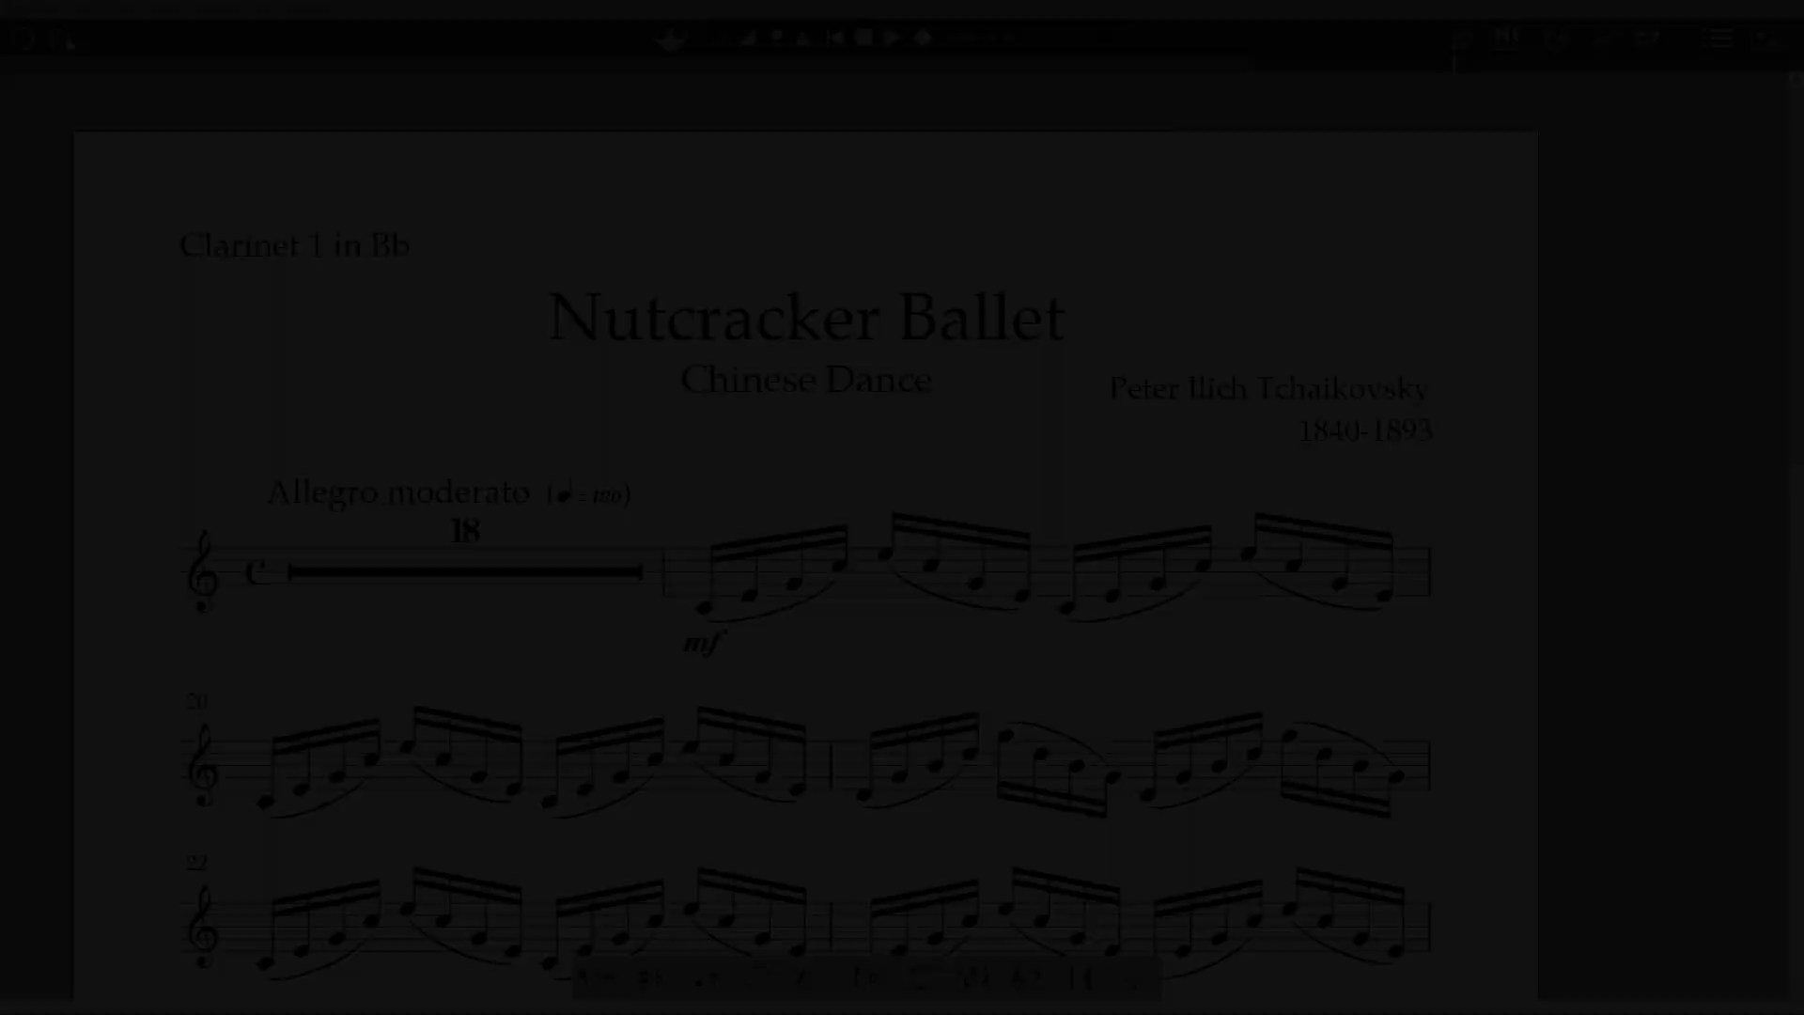
pyautogui.click(16, 10)
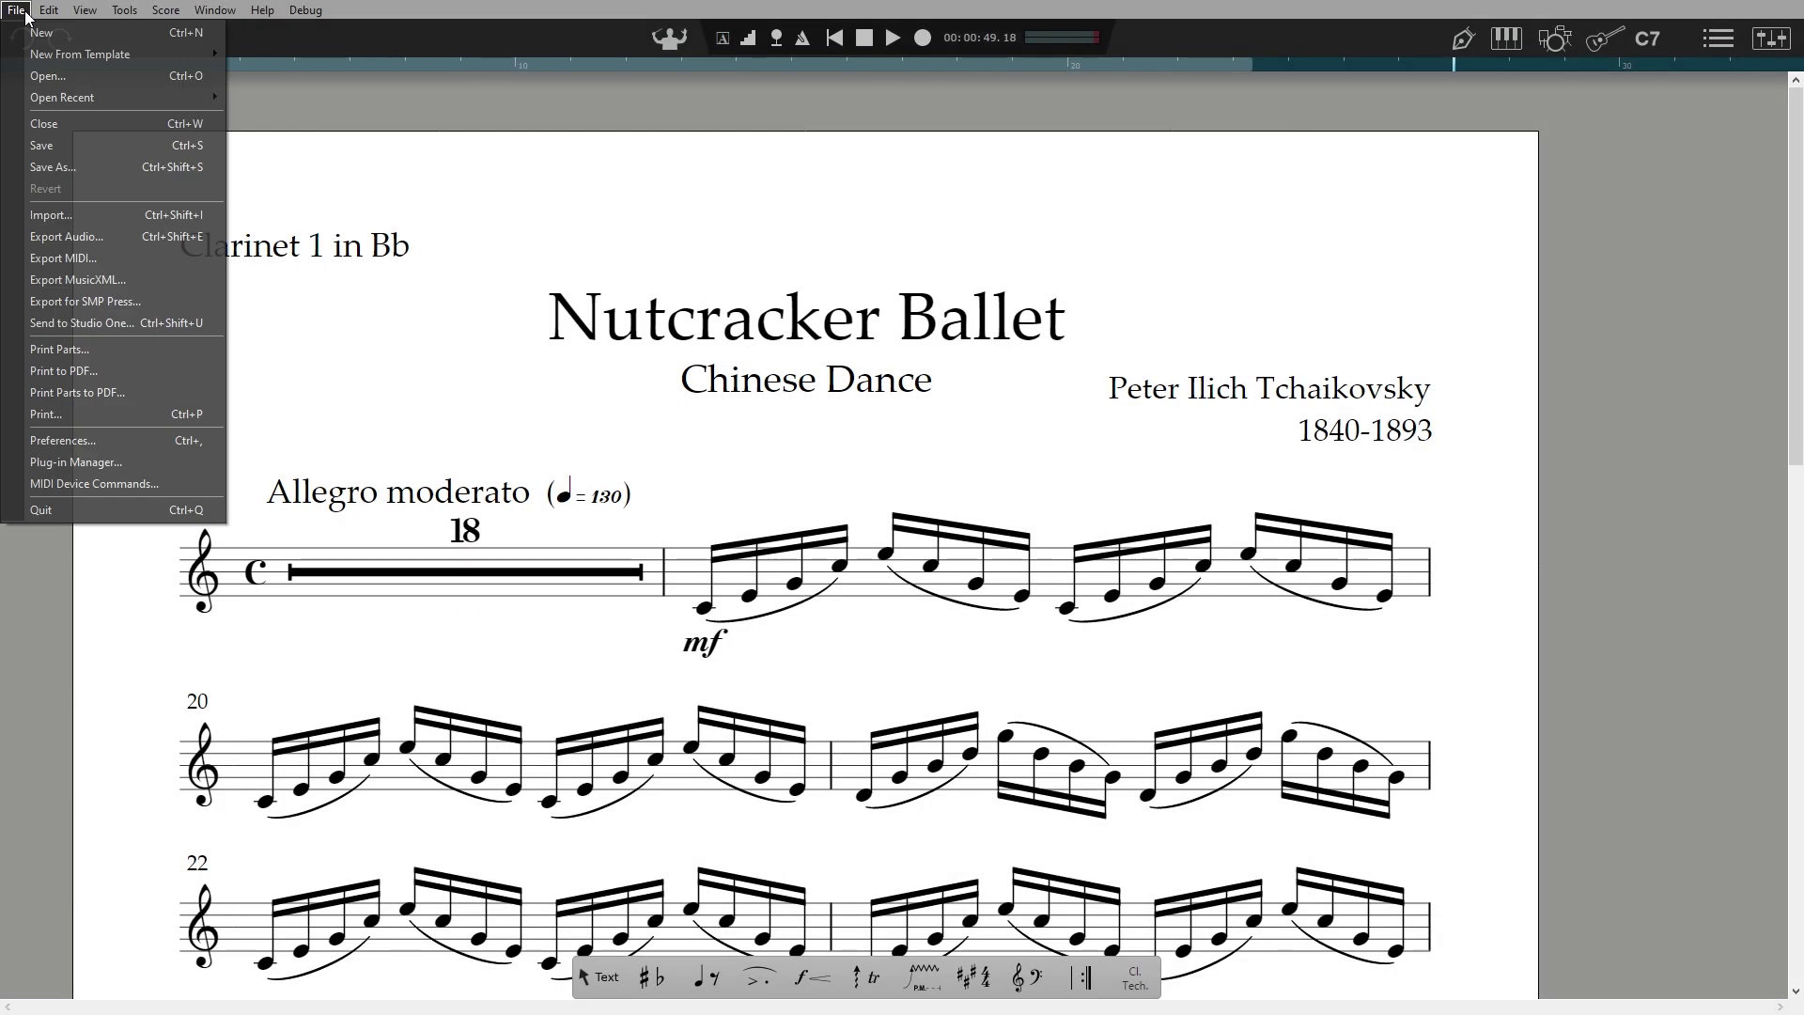
# - Print the Clarinet 1 in Bb part to PDF as Untitled 2.pdf, replacing the existing file
pyautogui.click(214, 419)
pyautogui.press('Escape')
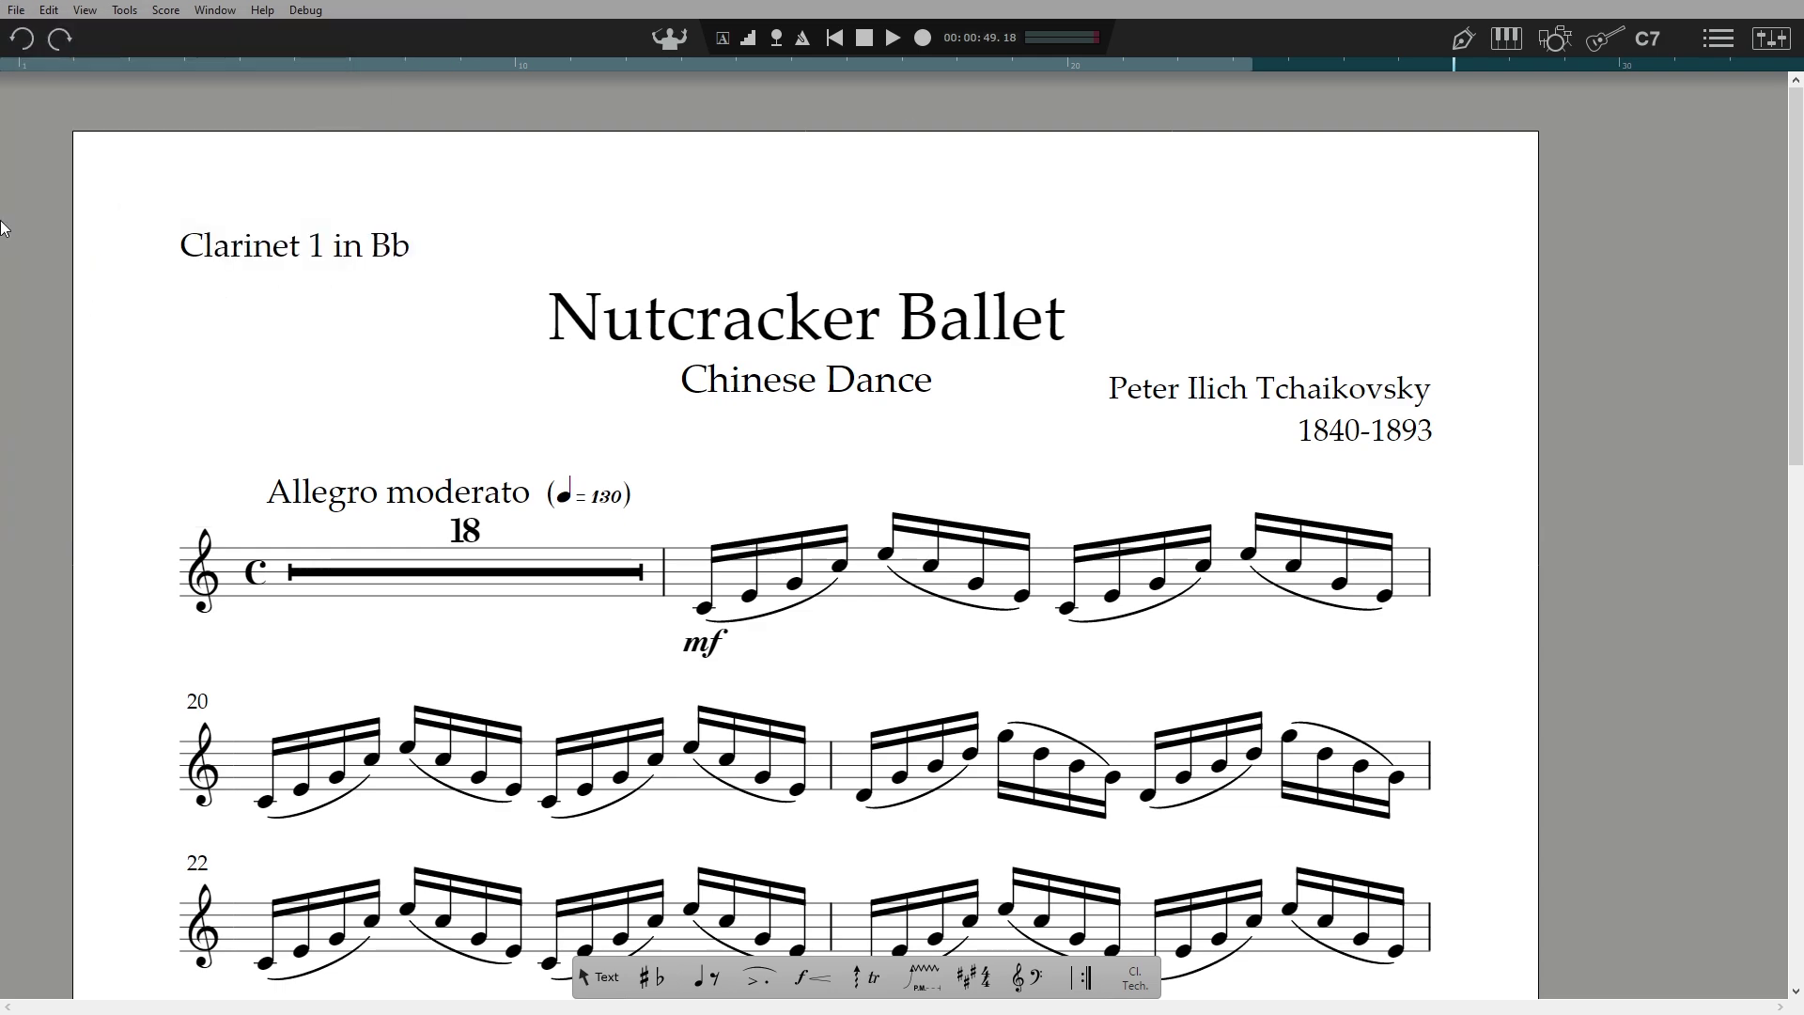
pyautogui.click(24, 10)
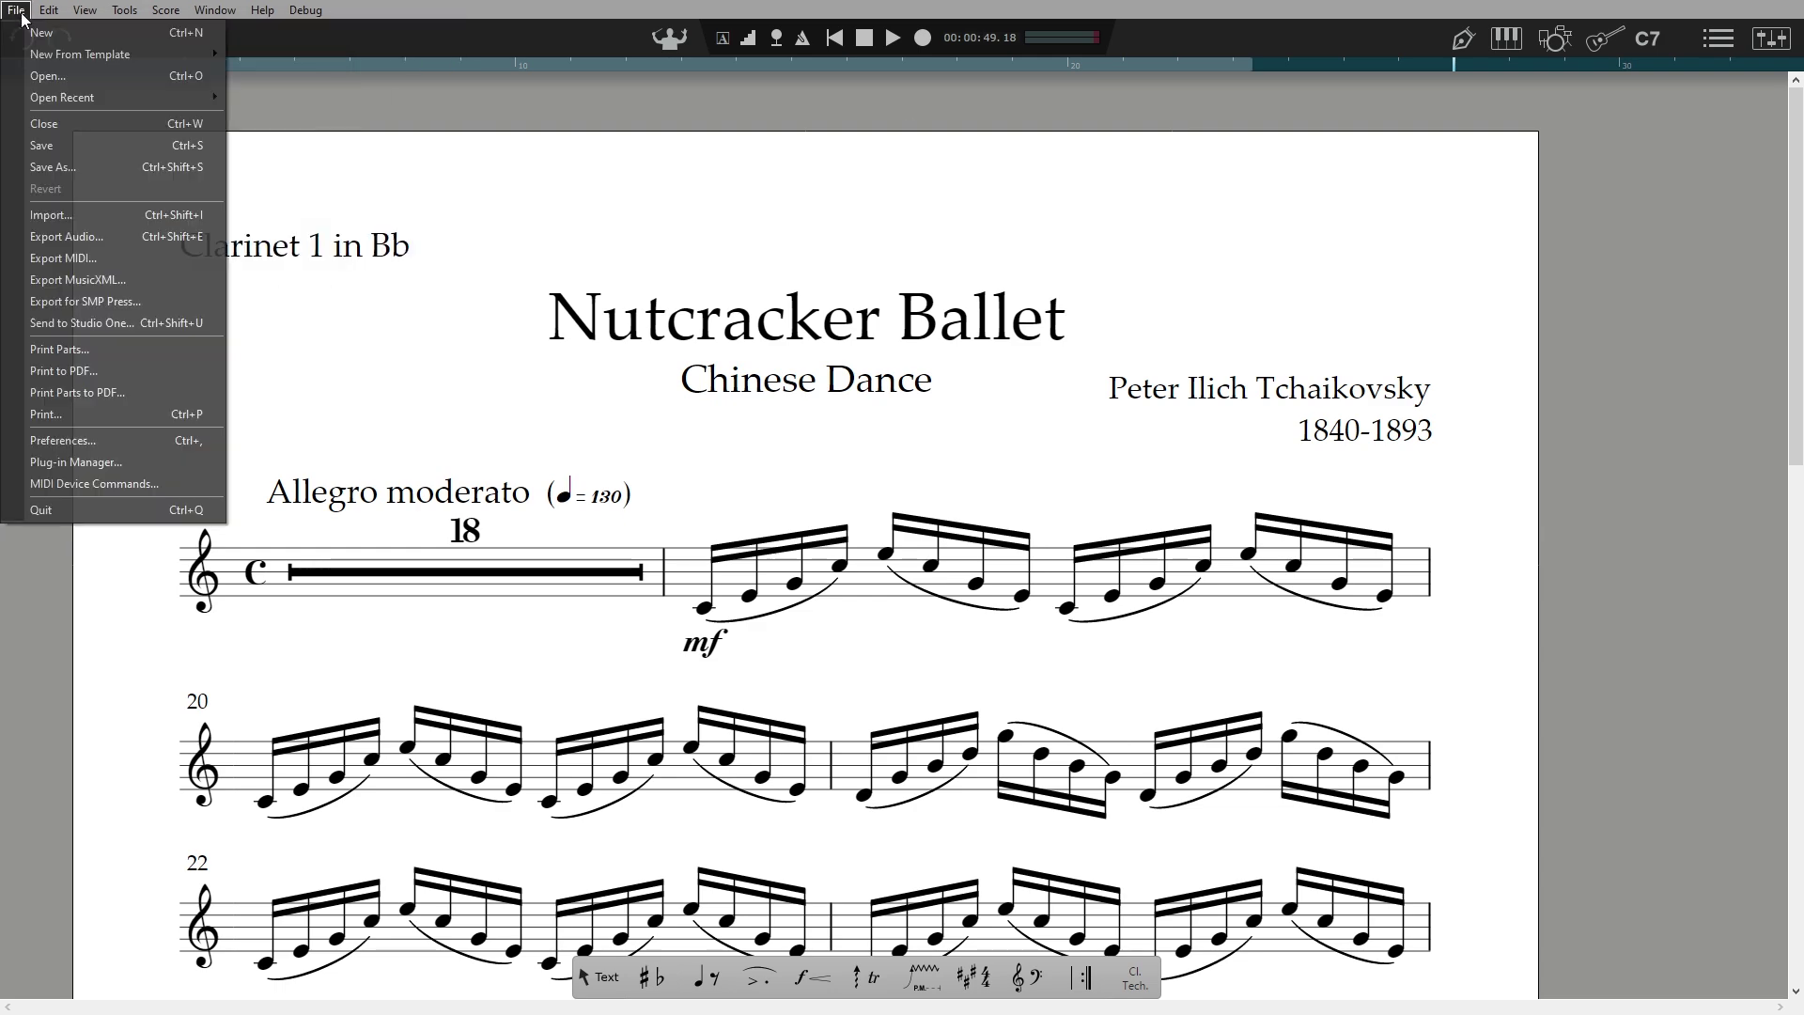
pyautogui.click(188, 372)
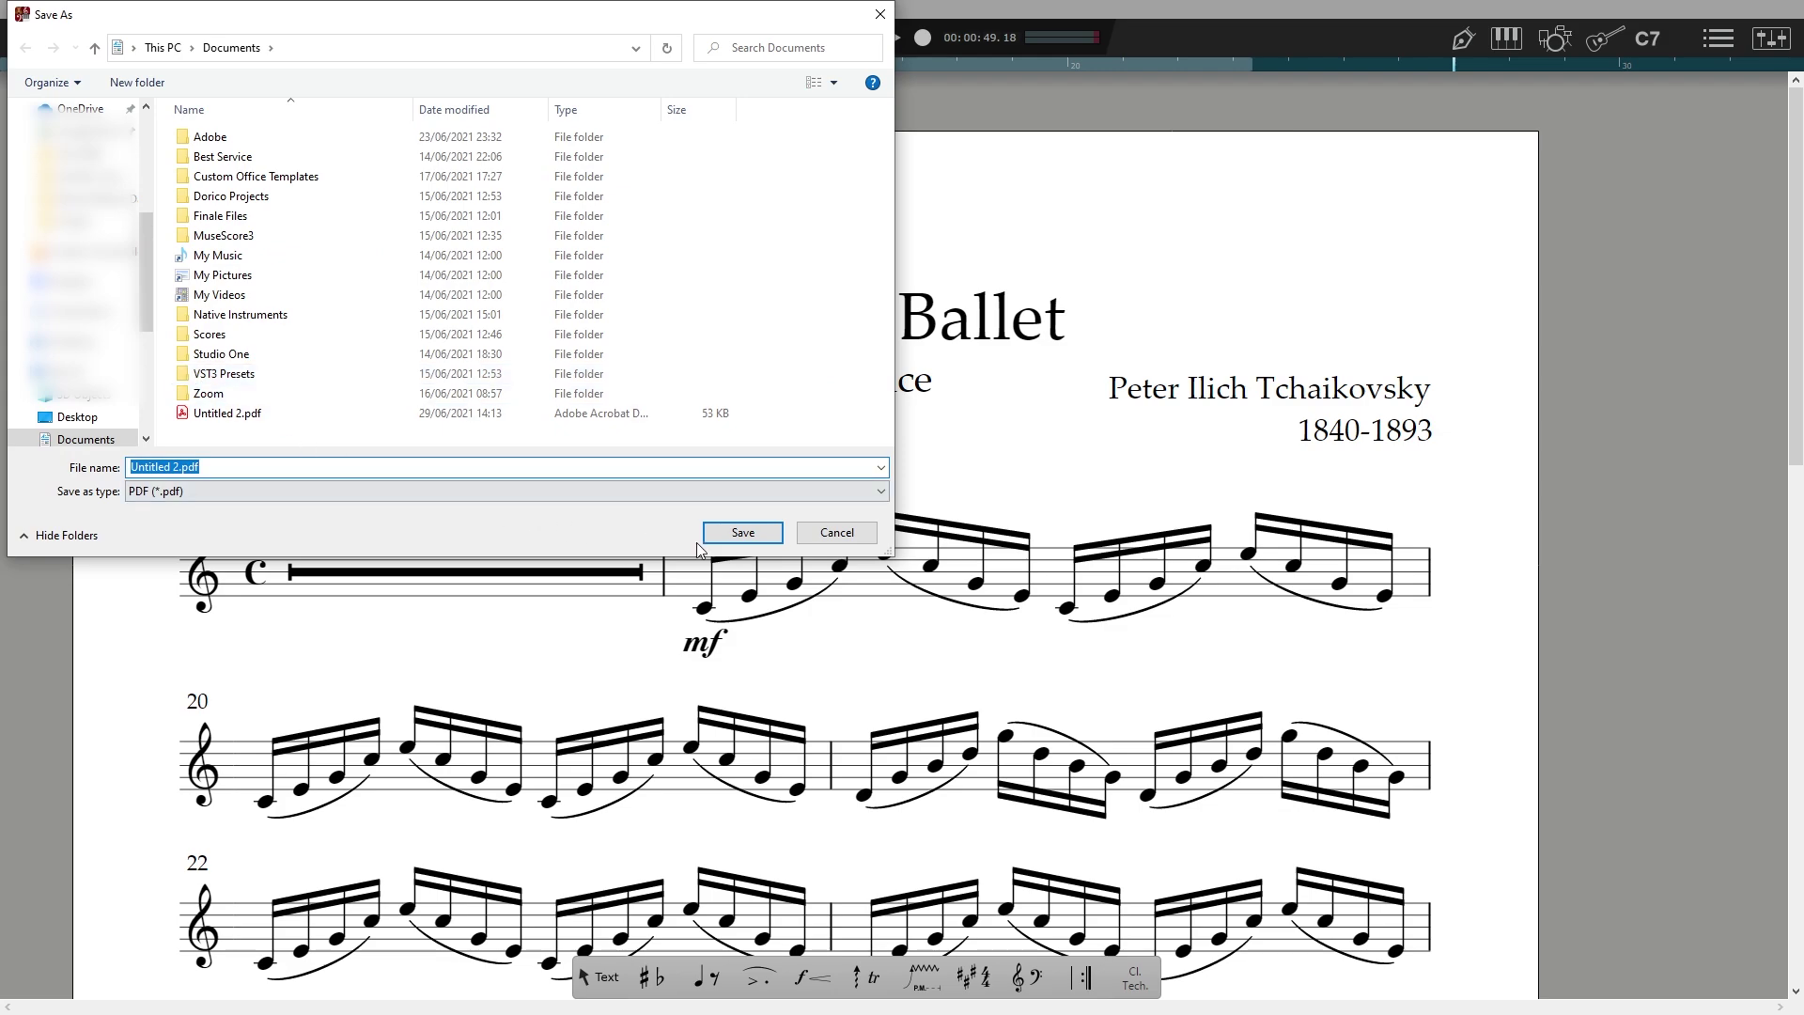
pyautogui.click(742, 532)
pyautogui.click(936, 518)
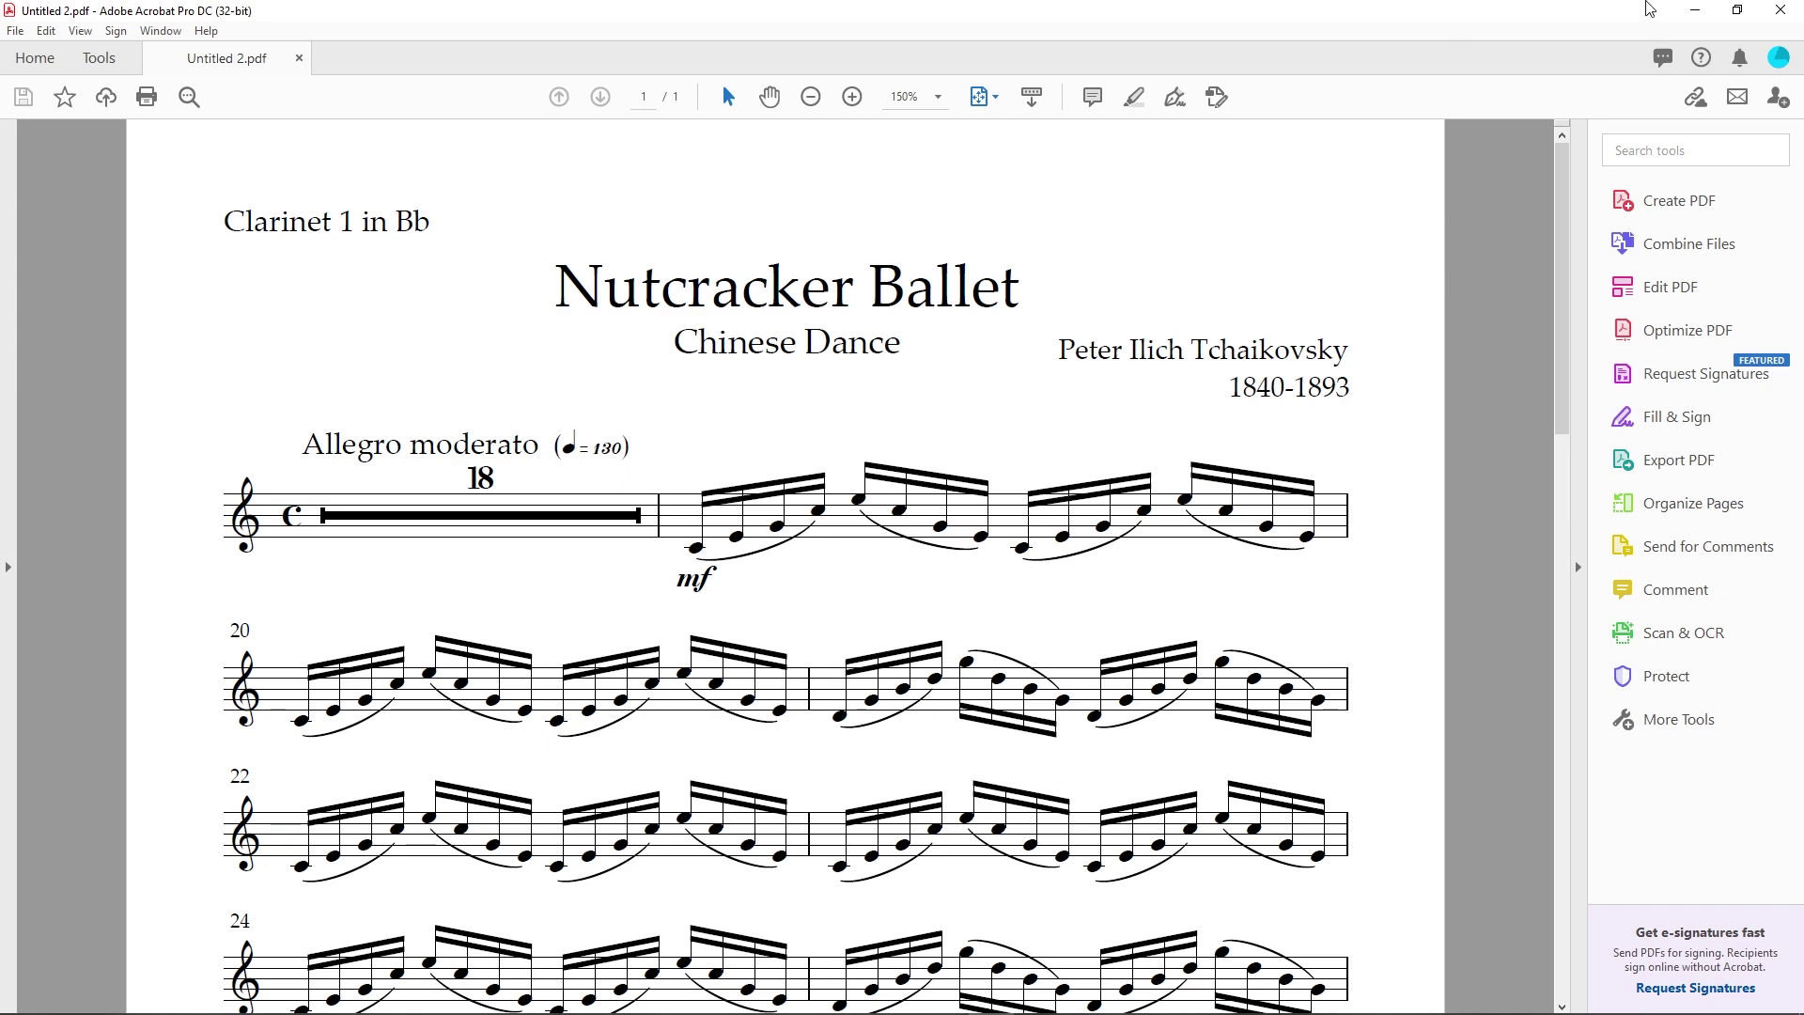
pyautogui.click(1694, 11)
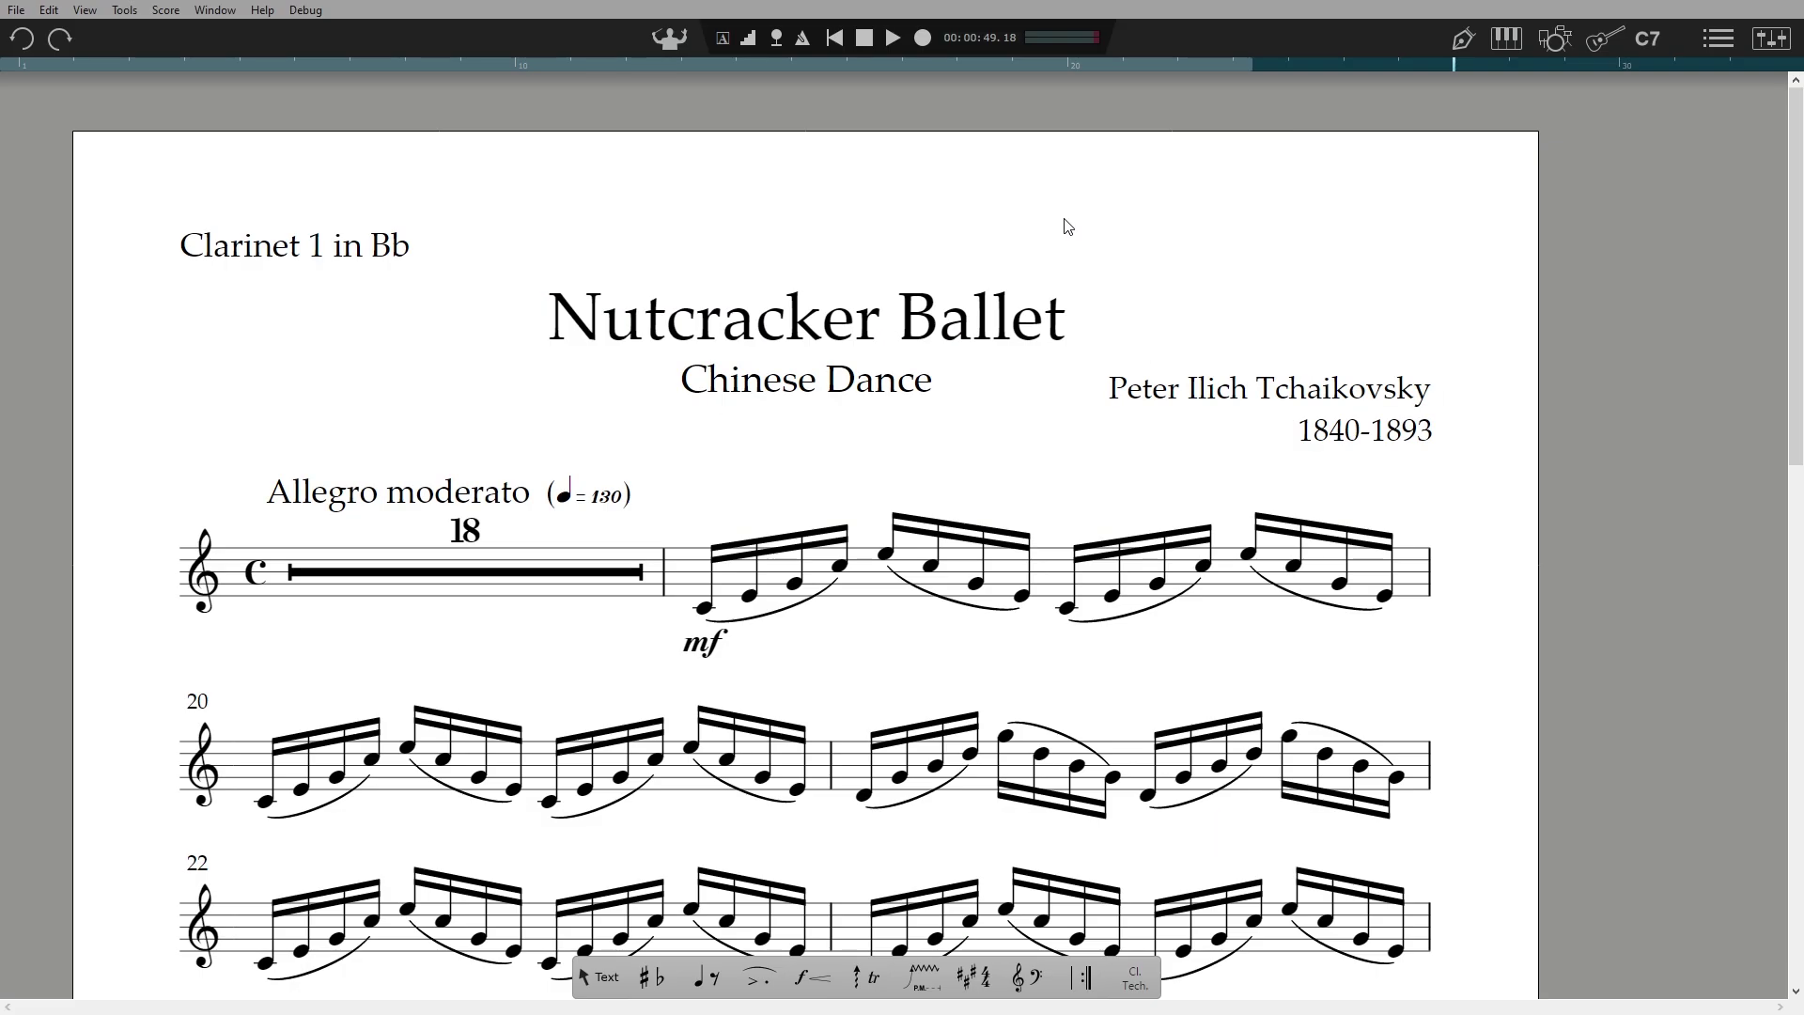
# - In Print Parts, set 8 copies for each of the two Violins parts and 4 for Violas
pyautogui.click(15, 10)
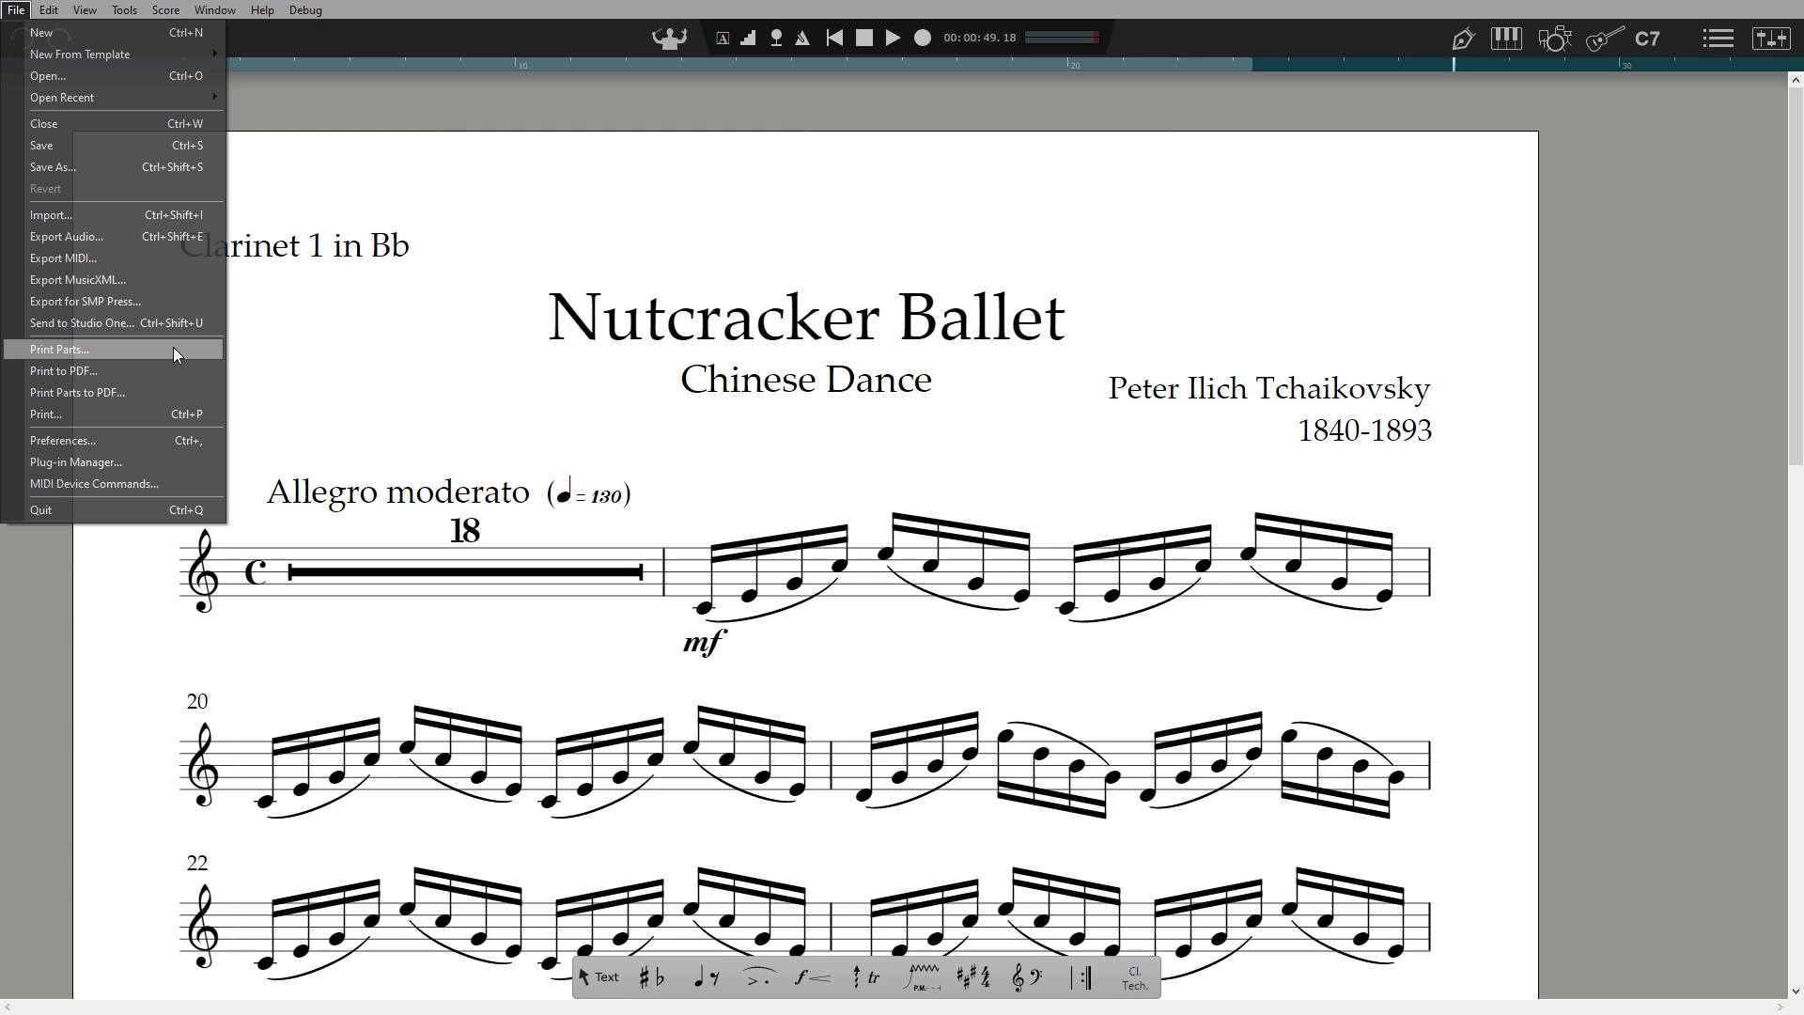
pyautogui.click(58, 348)
pyautogui.click(980, 522)
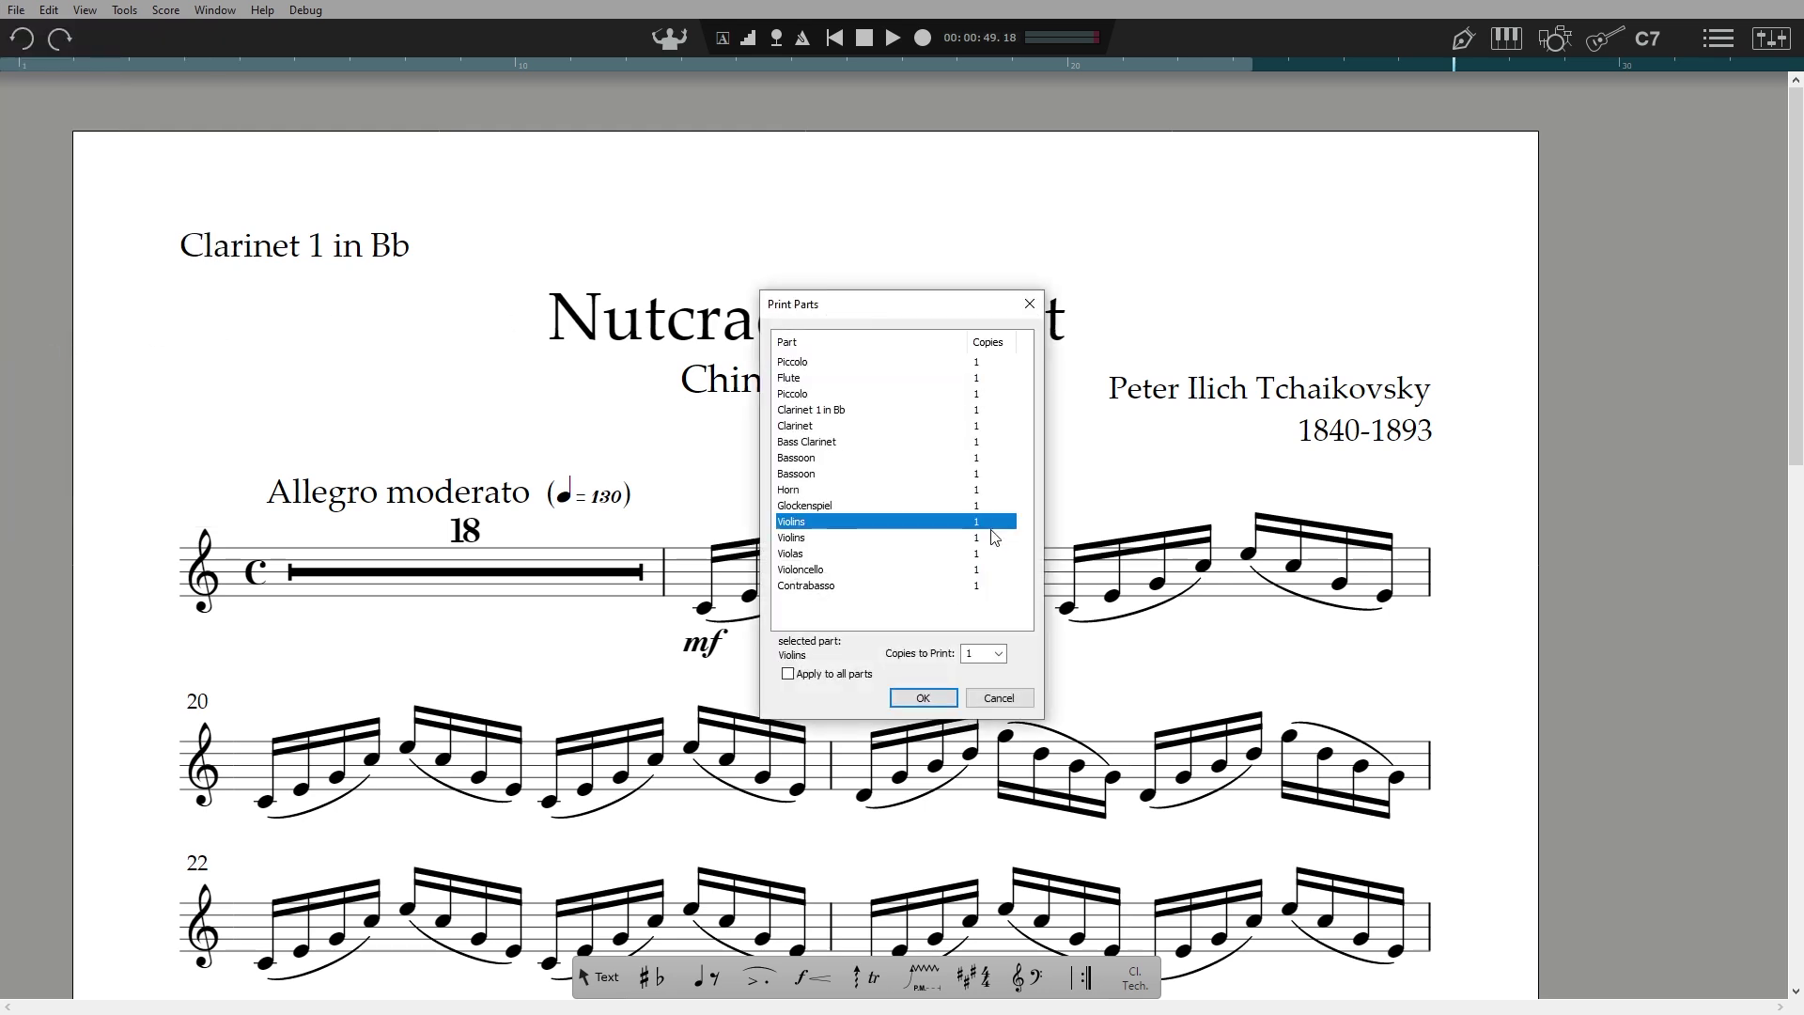
pyautogui.click(996, 653)
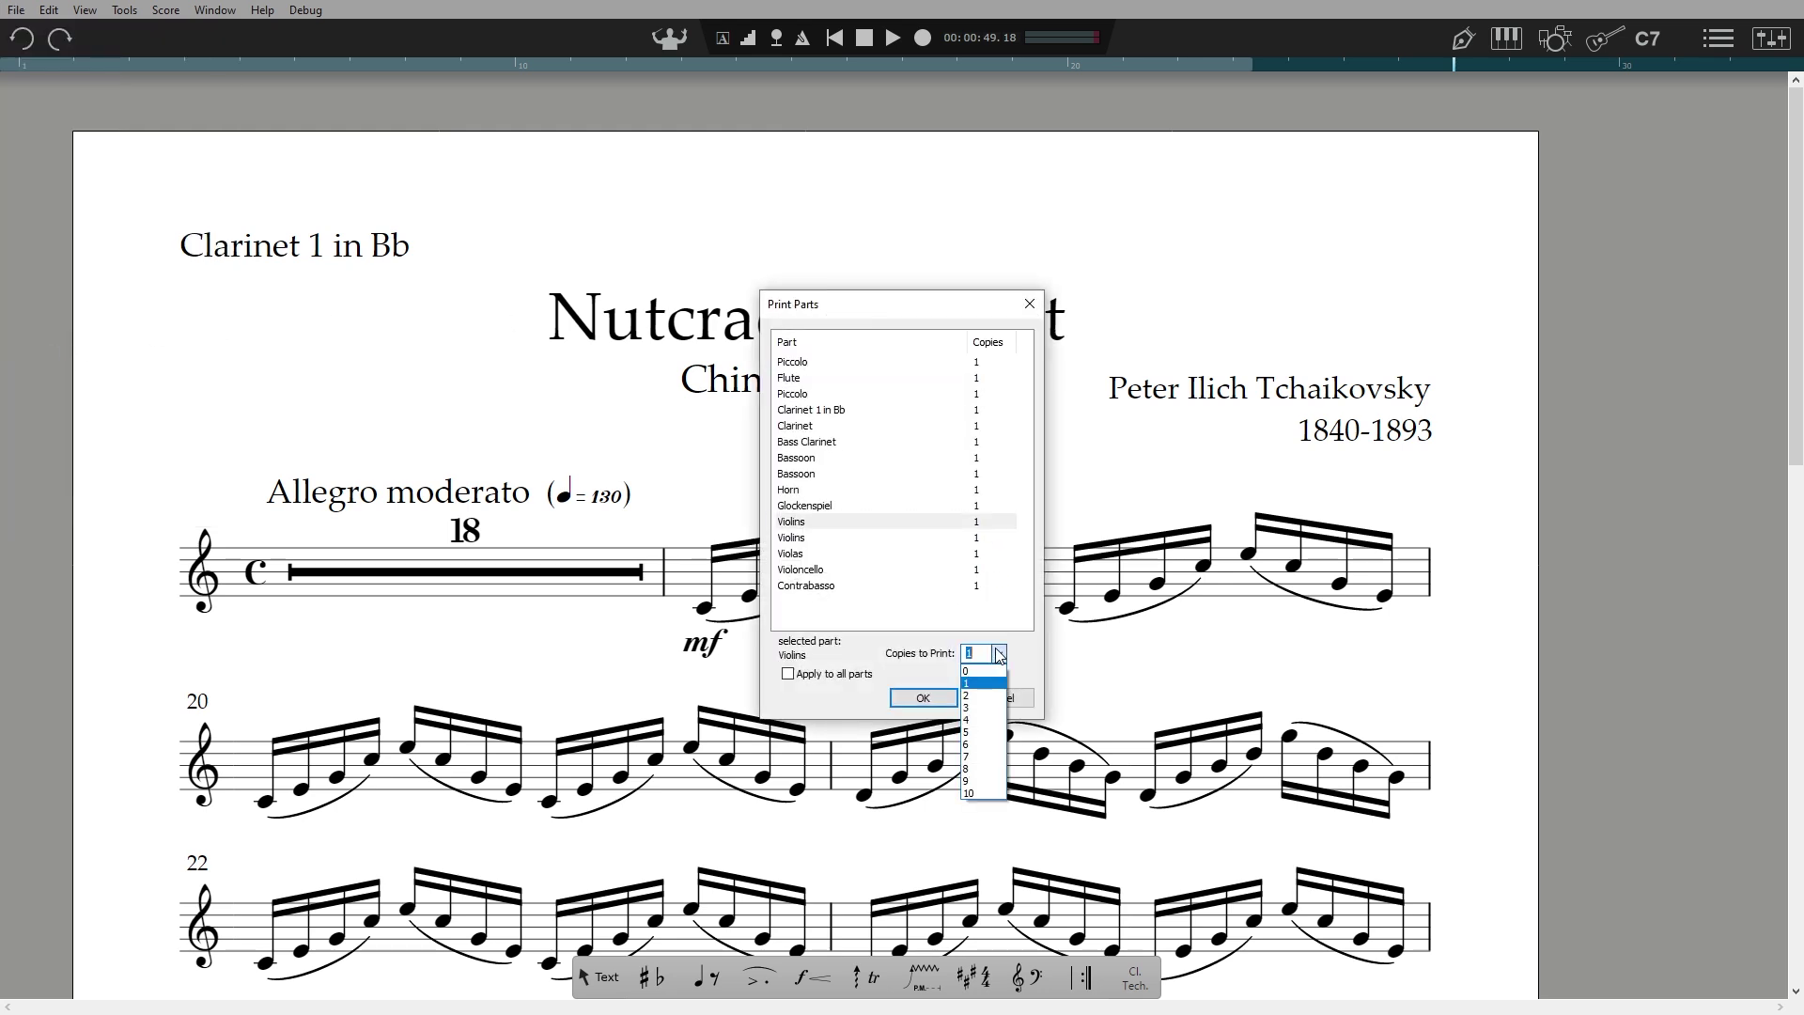
pyautogui.click(992, 765)
pyautogui.click(968, 537)
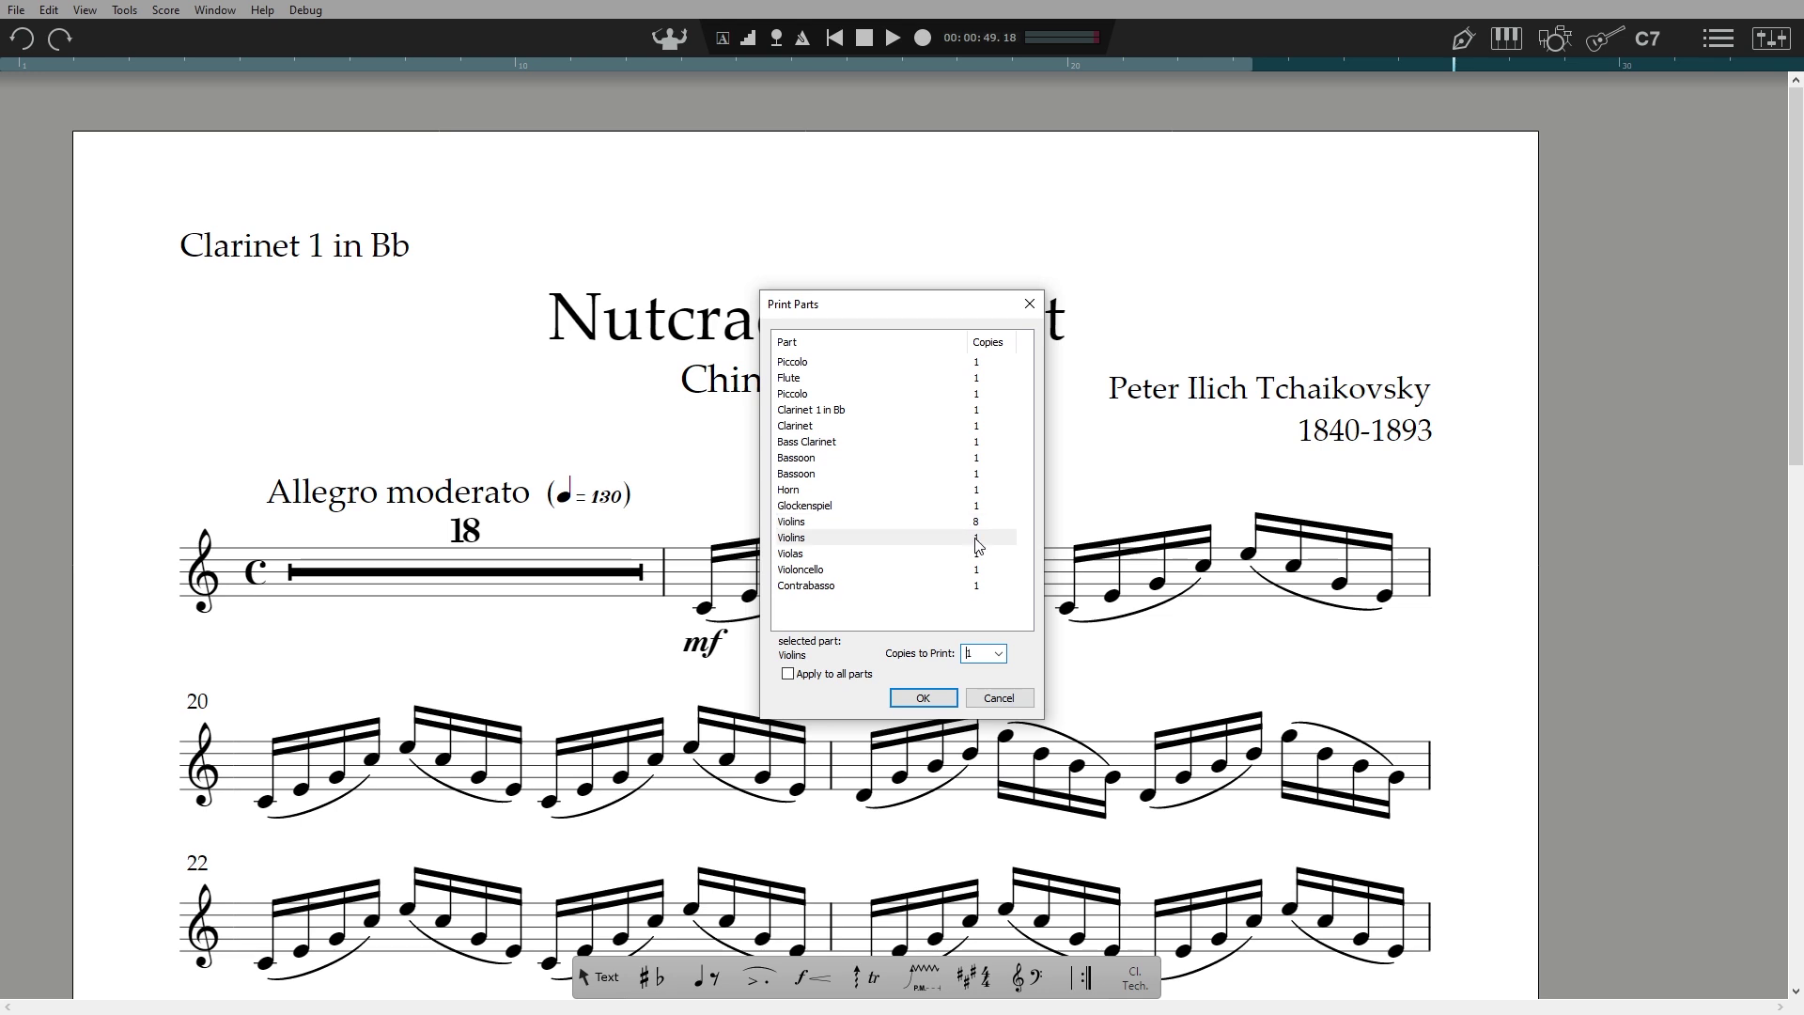
pyautogui.click(998, 653)
pyautogui.click(984, 768)
pyautogui.click(977, 556)
pyautogui.click(996, 652)
pyautogui.click(980, 721)
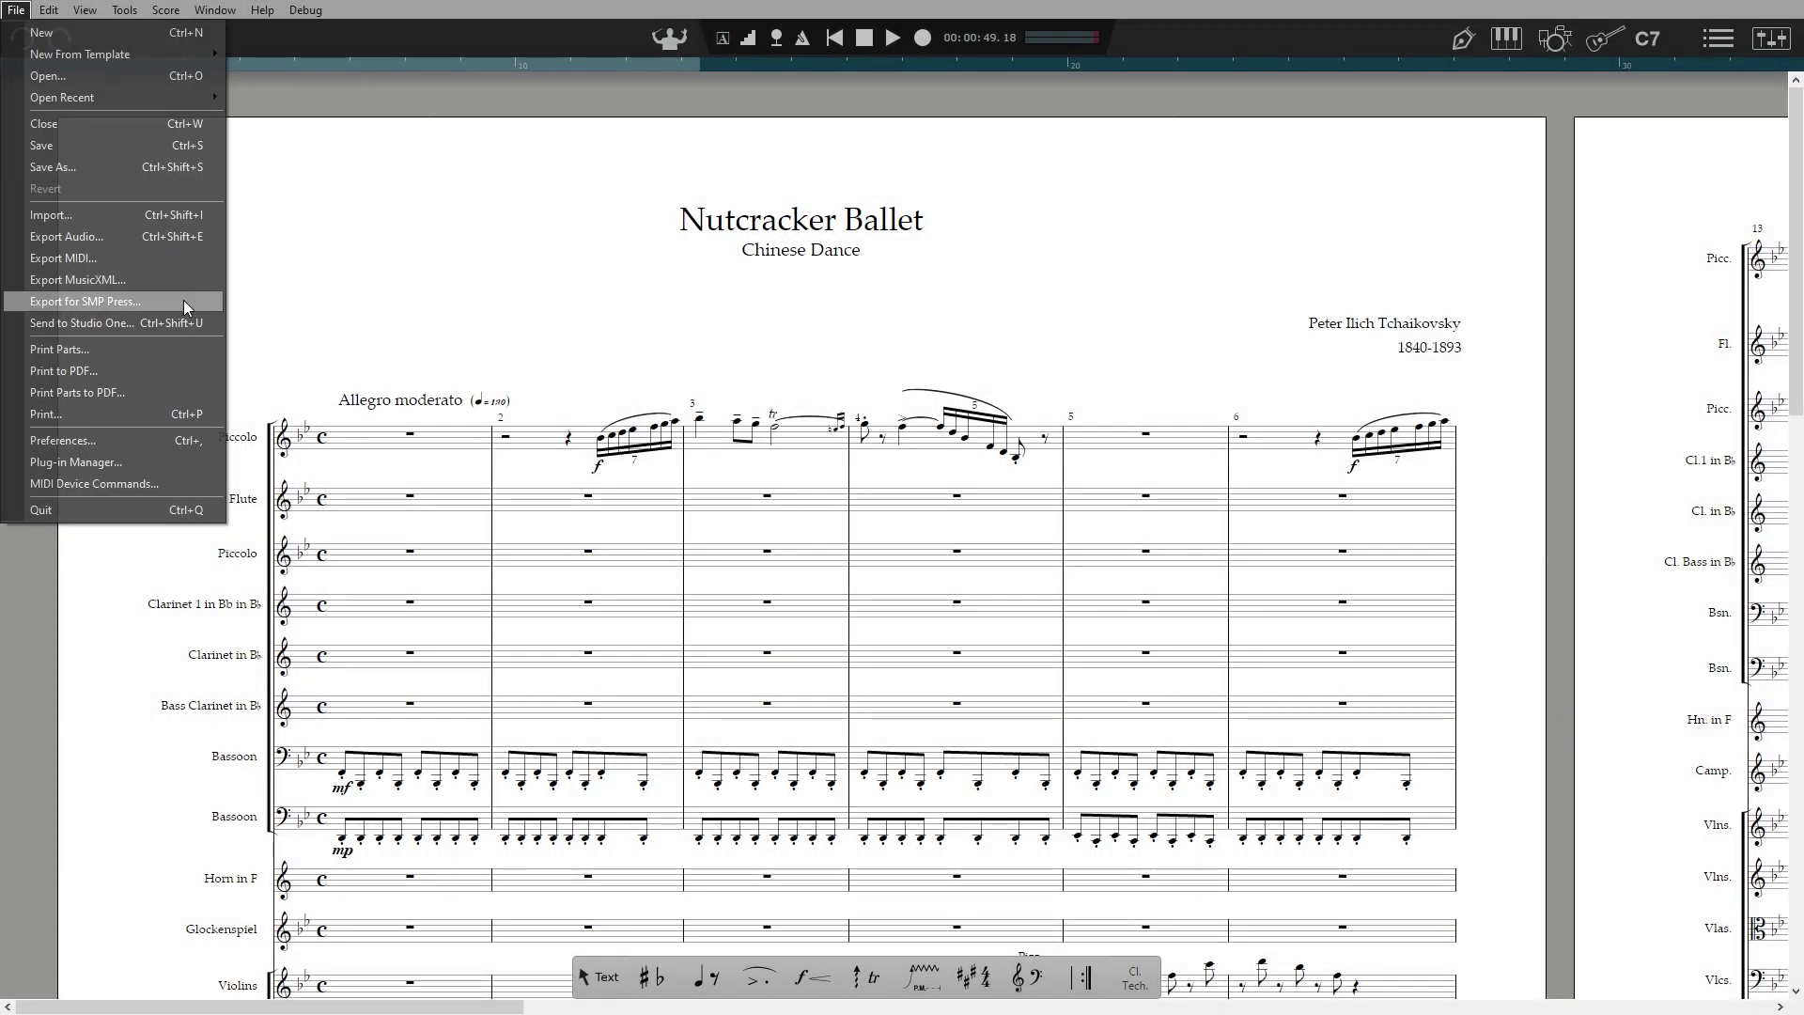
# - Export for SMP Press, accept the audio bounce, and open and scroll through Nutcracker.pdf
pyautogui.click(183, 301)
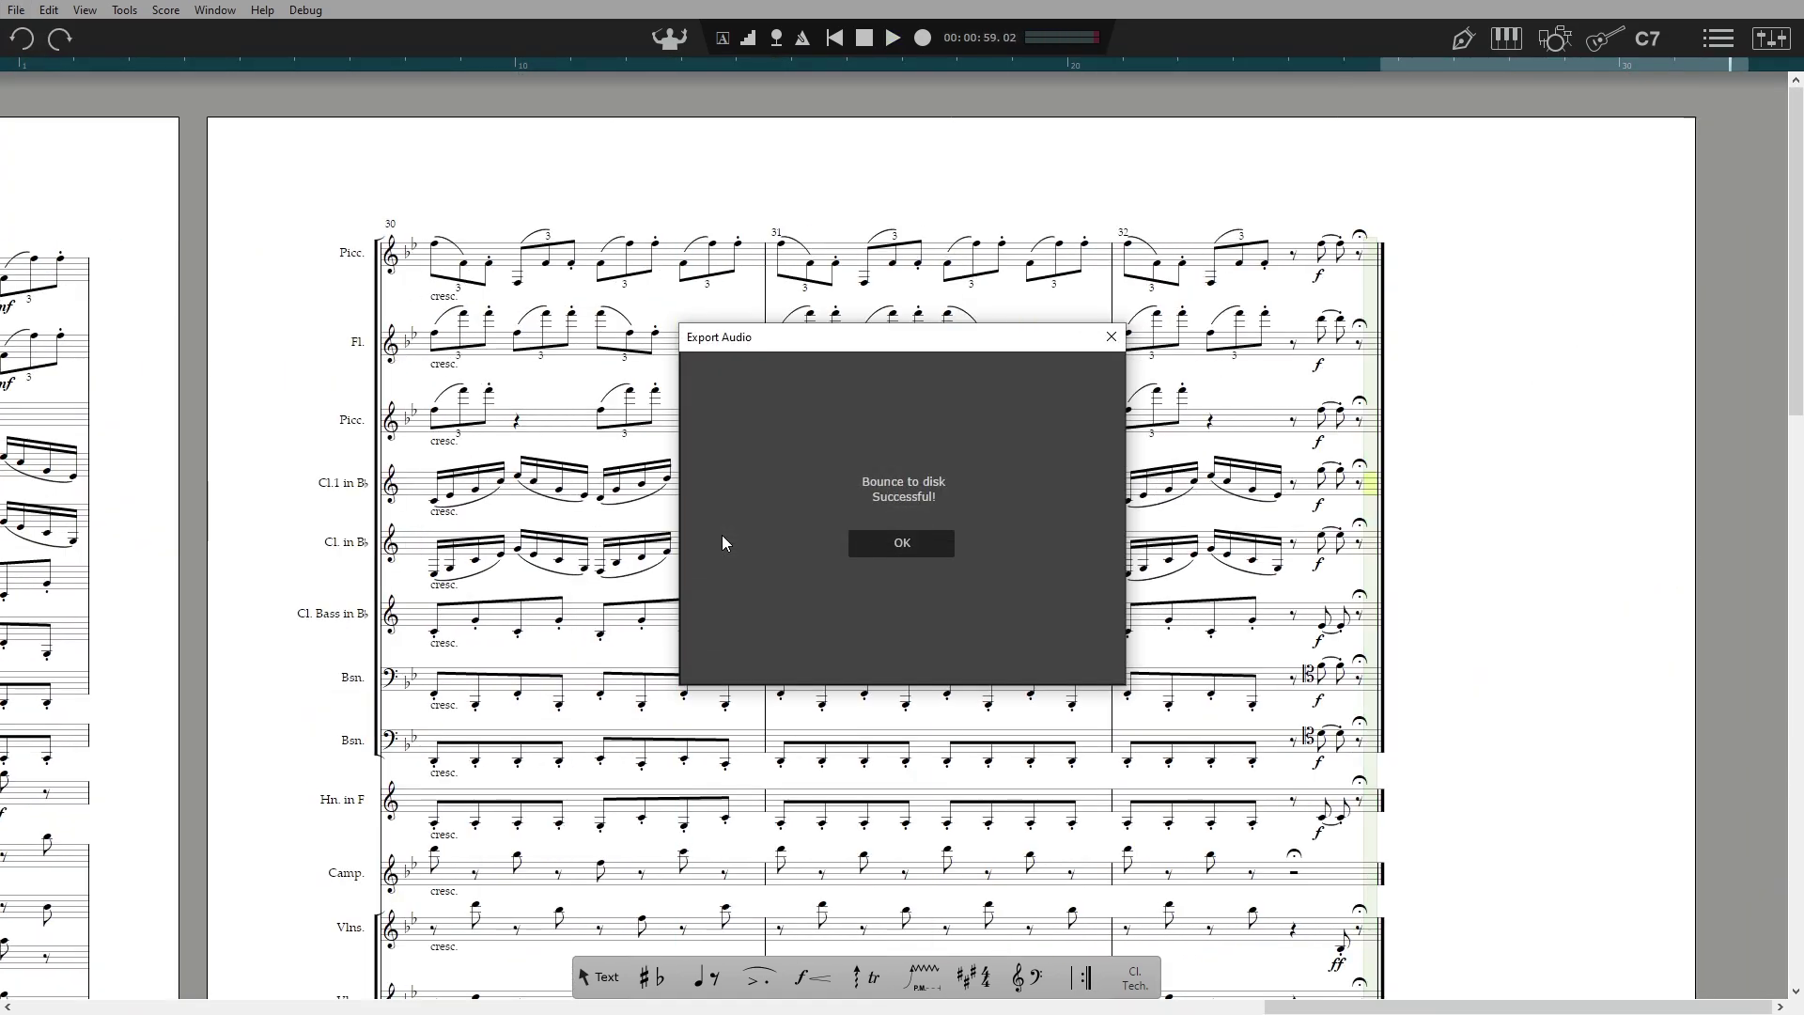
pyautogui.click(871, 541)
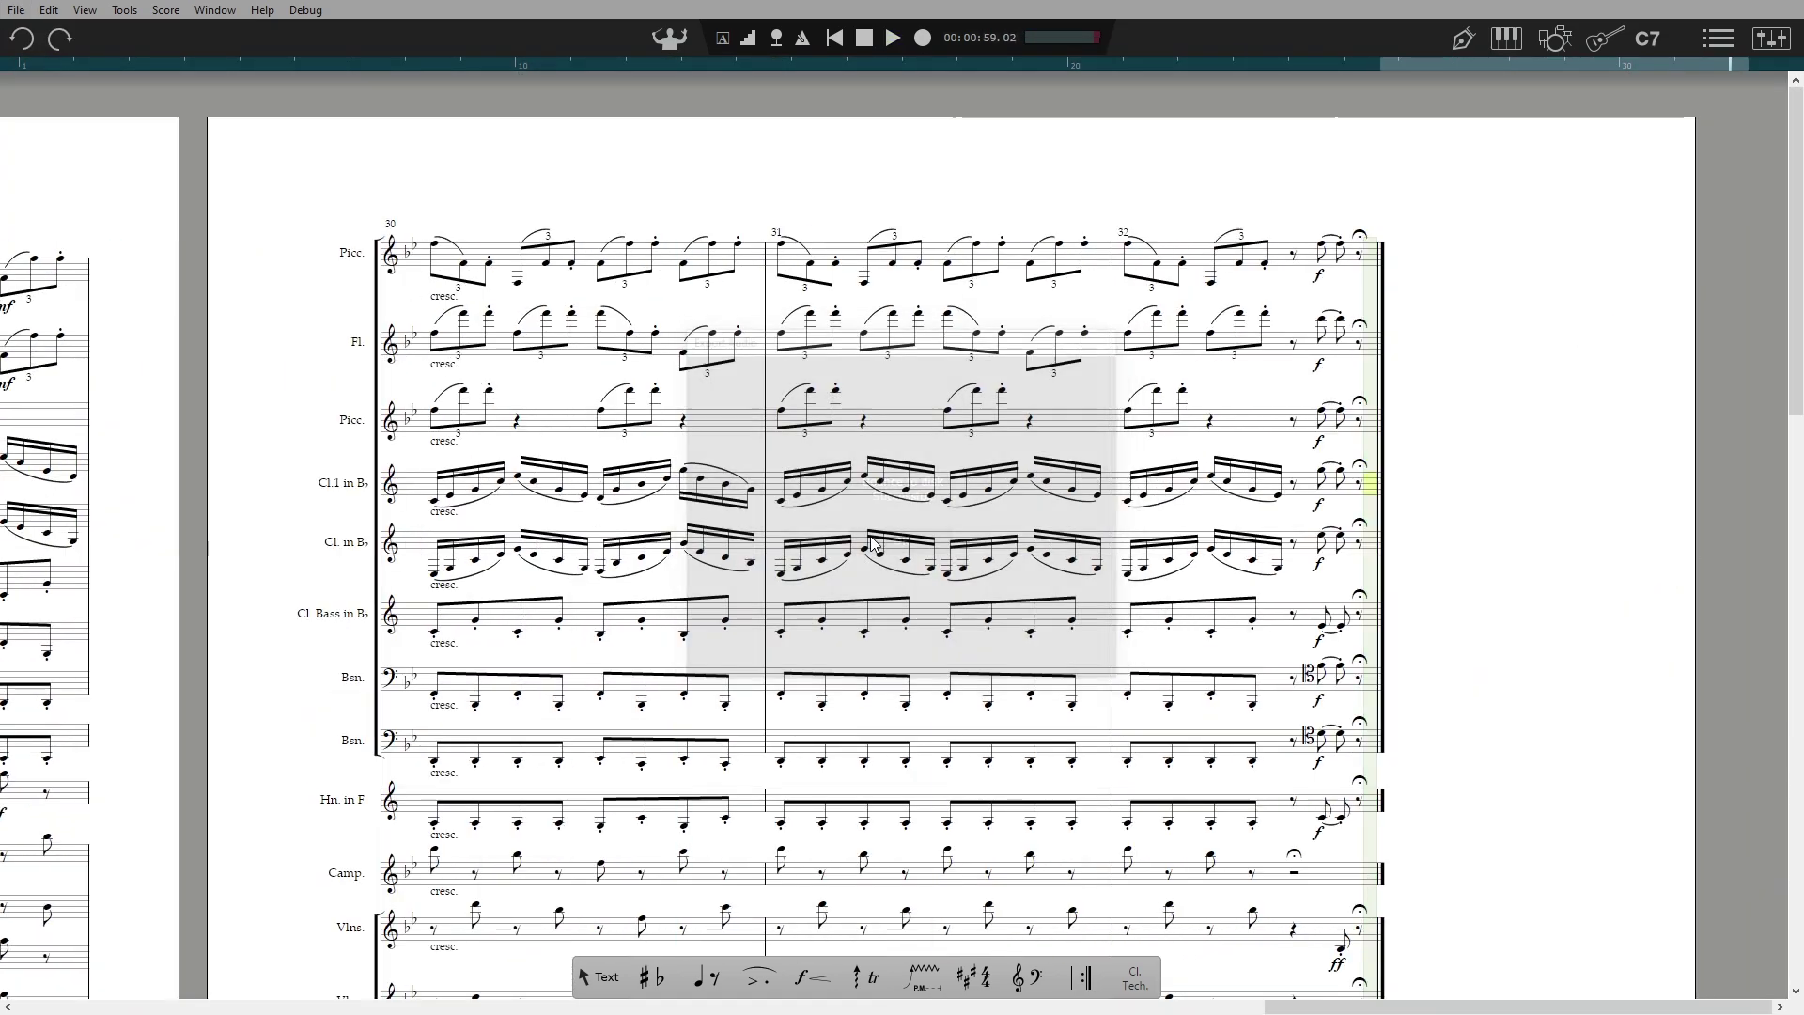
pyautogui.doubleClick(608, 454)
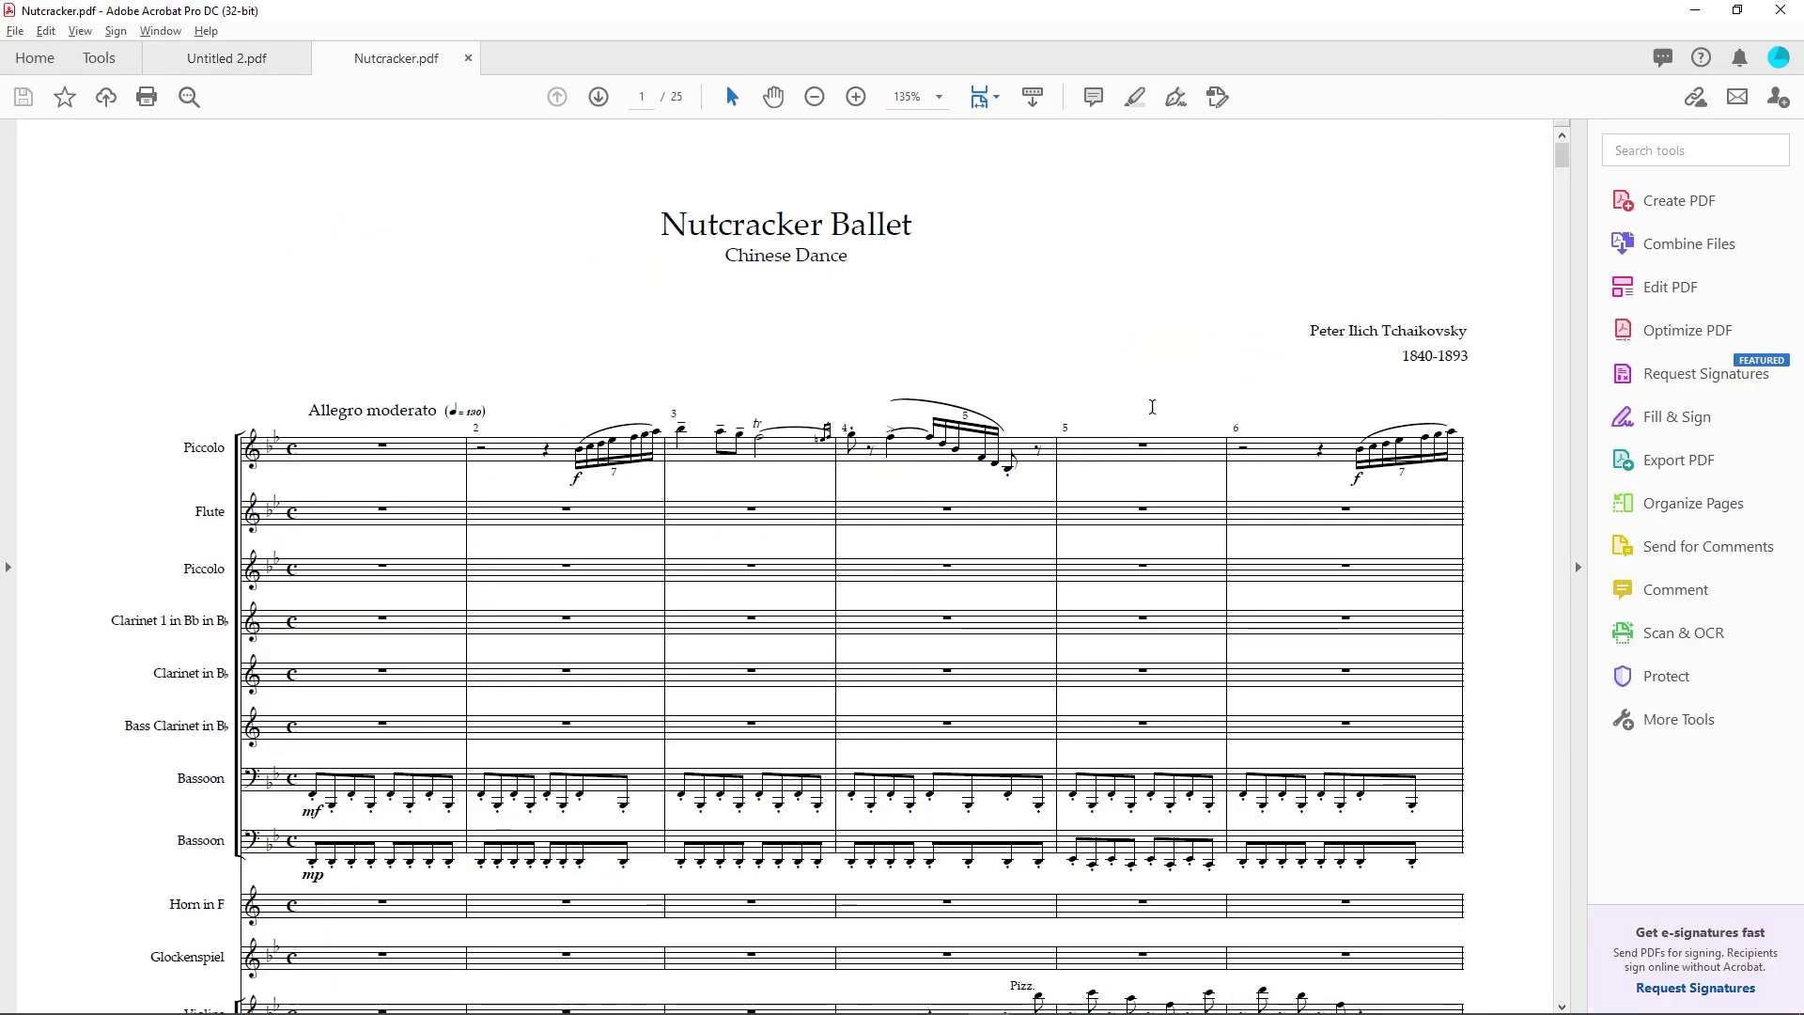
pyautogui.scroll(-10, 1171, 341)
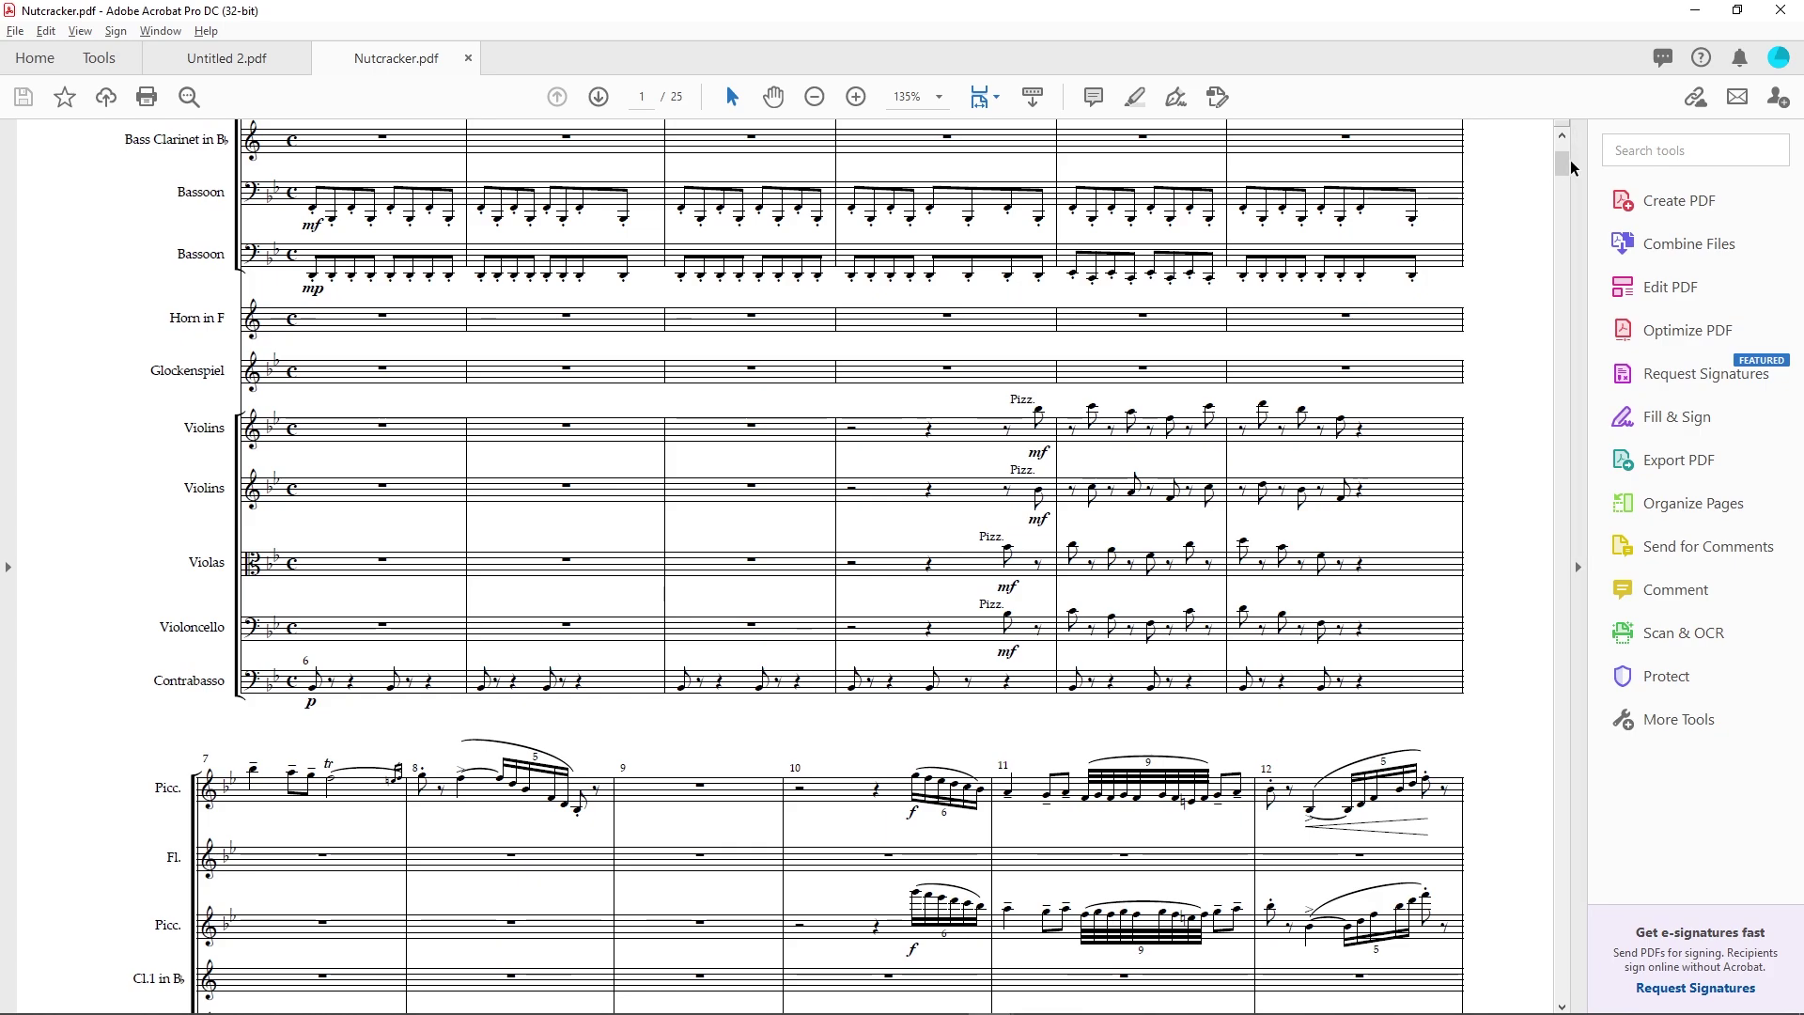
pyautogui.moveTo(1567, 171); pyautogui.dragTo(1582, 336)
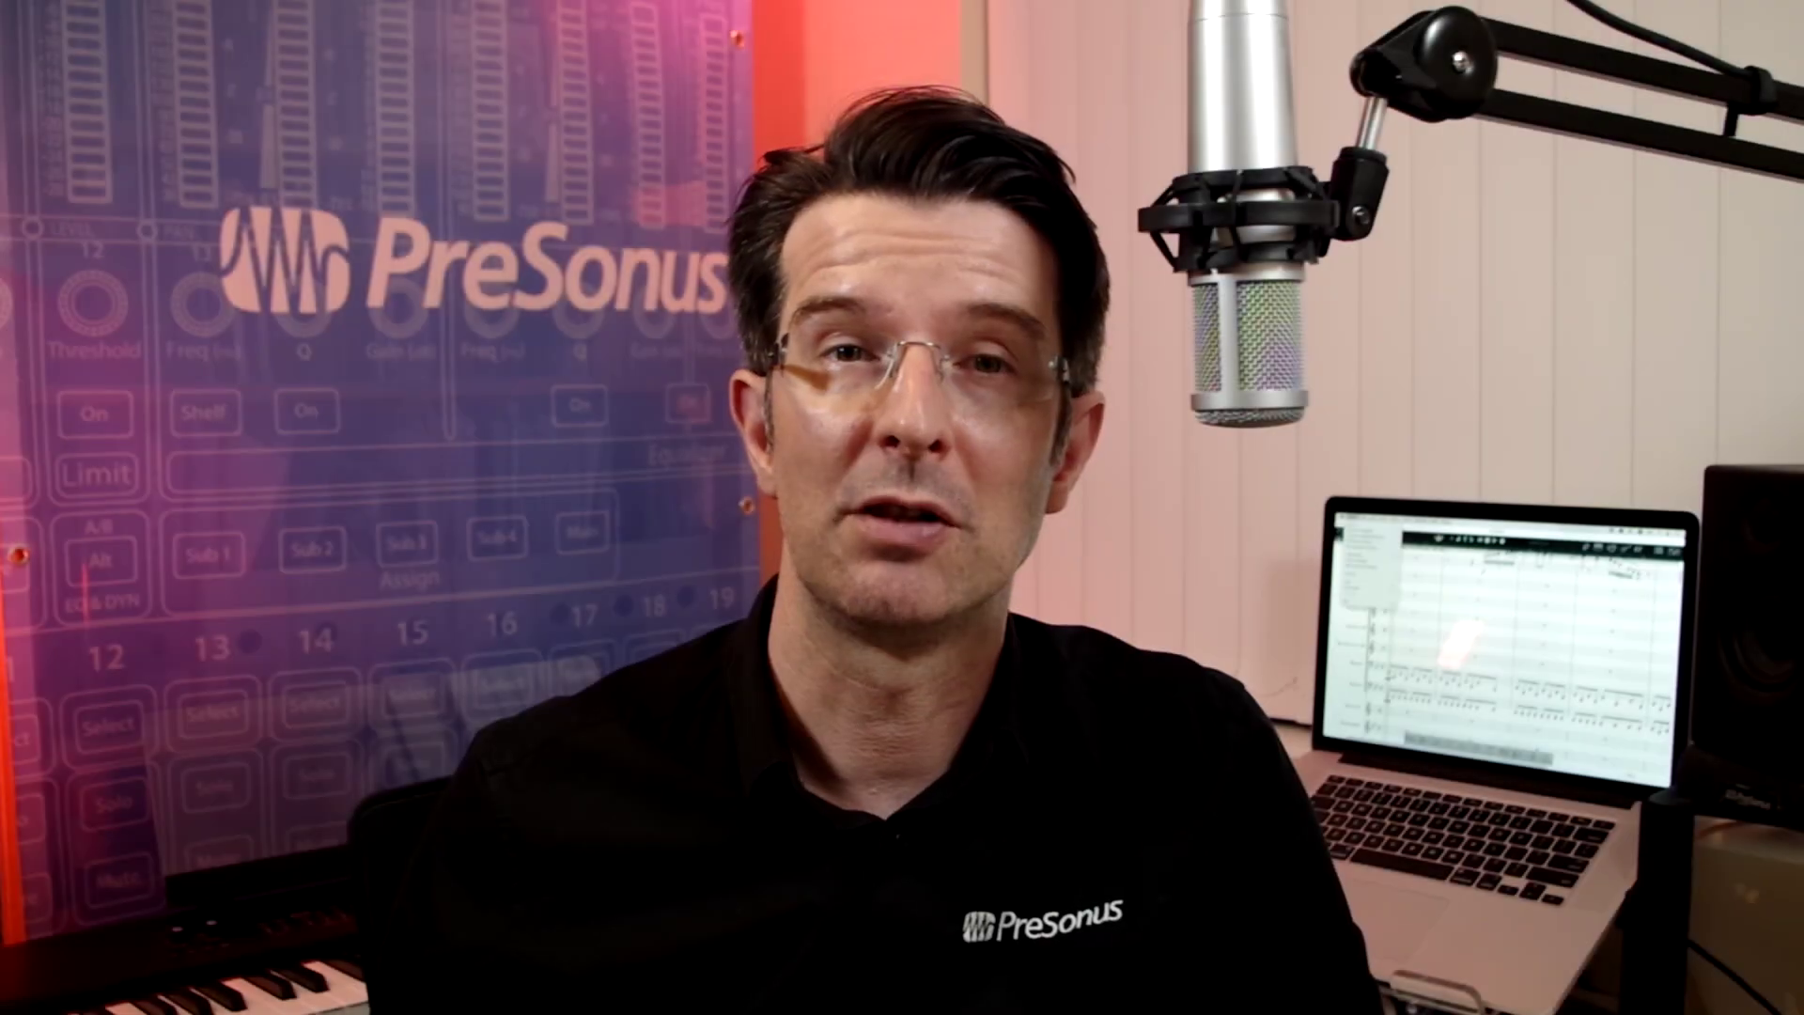